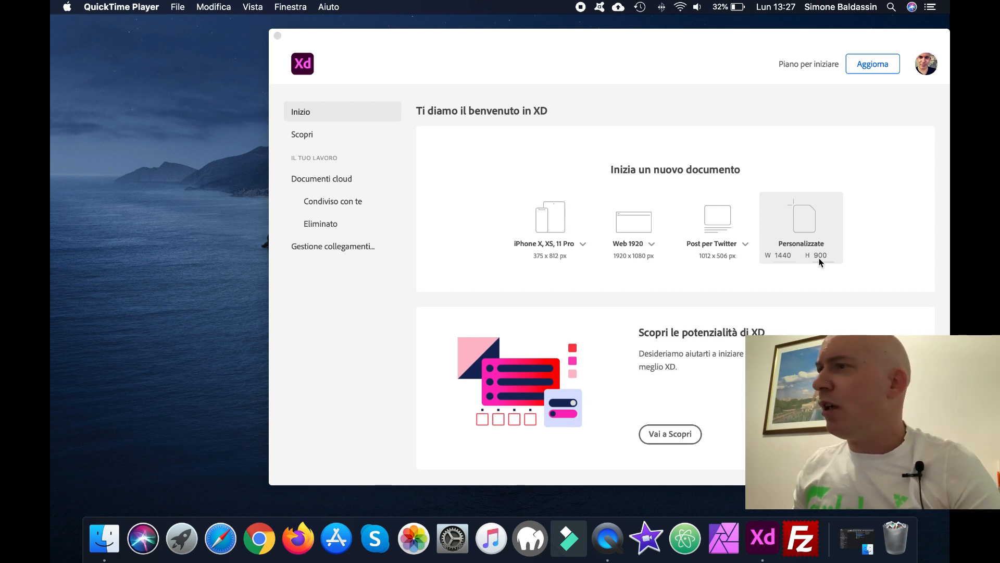
Step: Create a custom 1440 × 900 document and save it locally on the Desktop as bozza-estetista
left_click(810, 226)
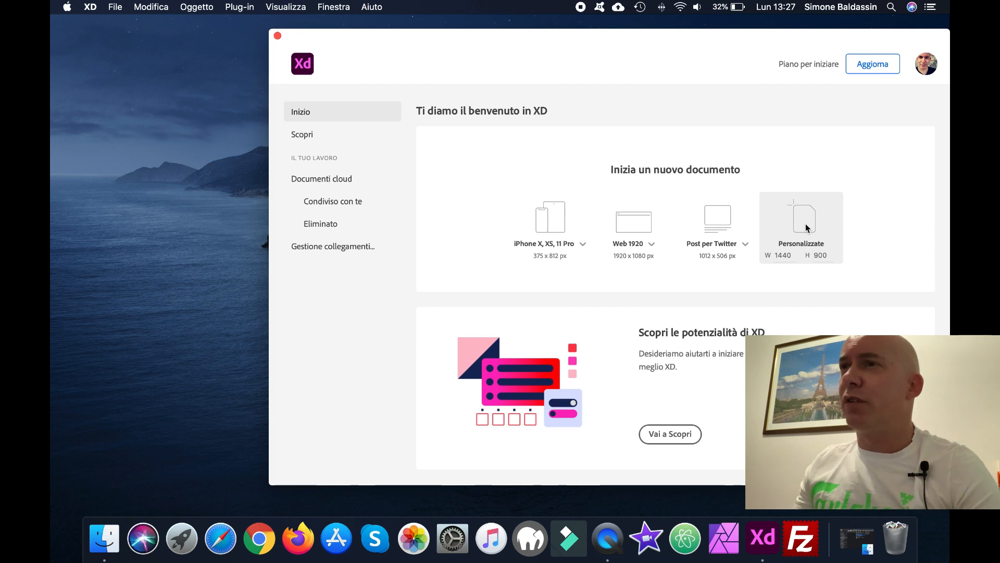
left_click(806, 227)
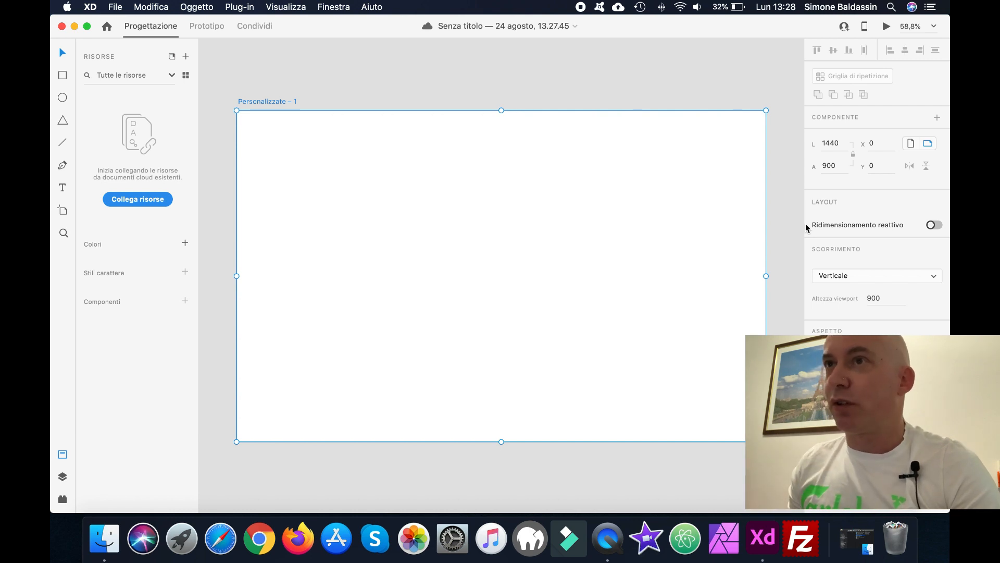
left_click(120, 10)
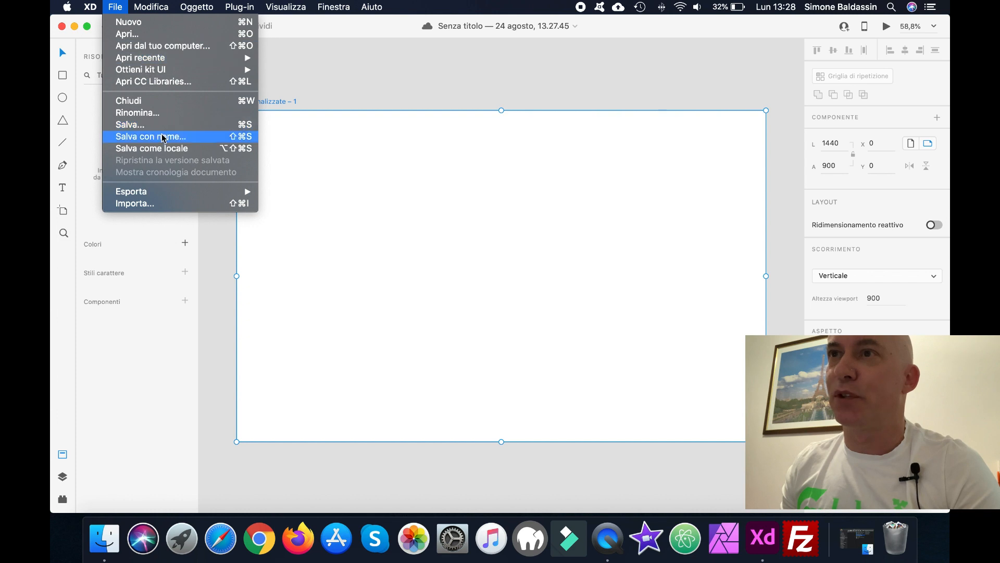
left_click(149, 150)
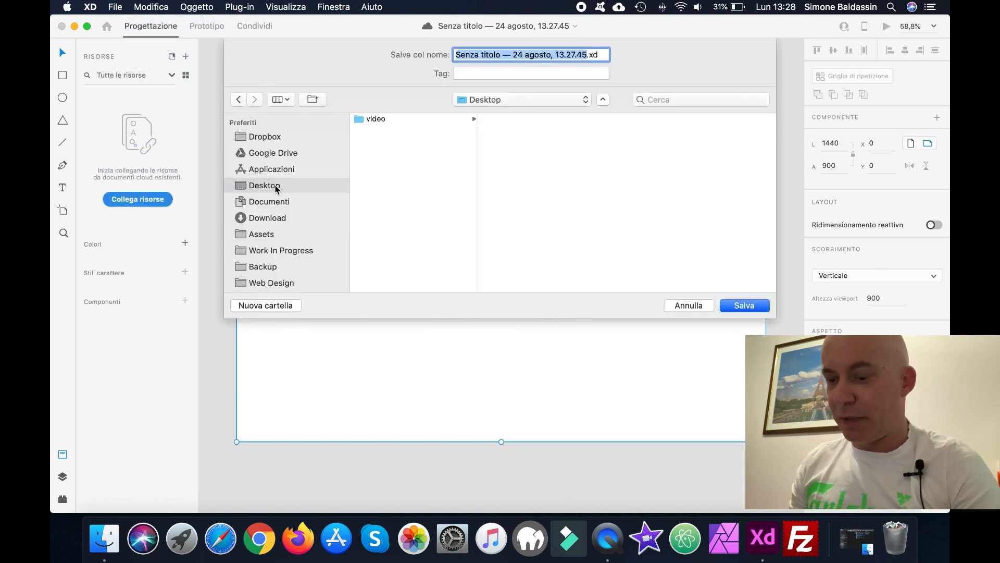
type("bozza-")
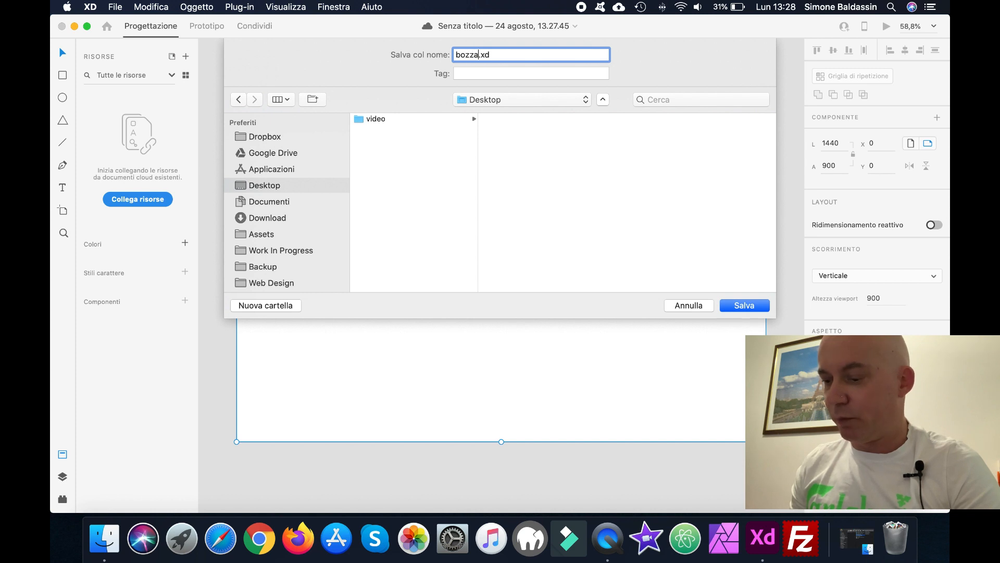
type("estetist")
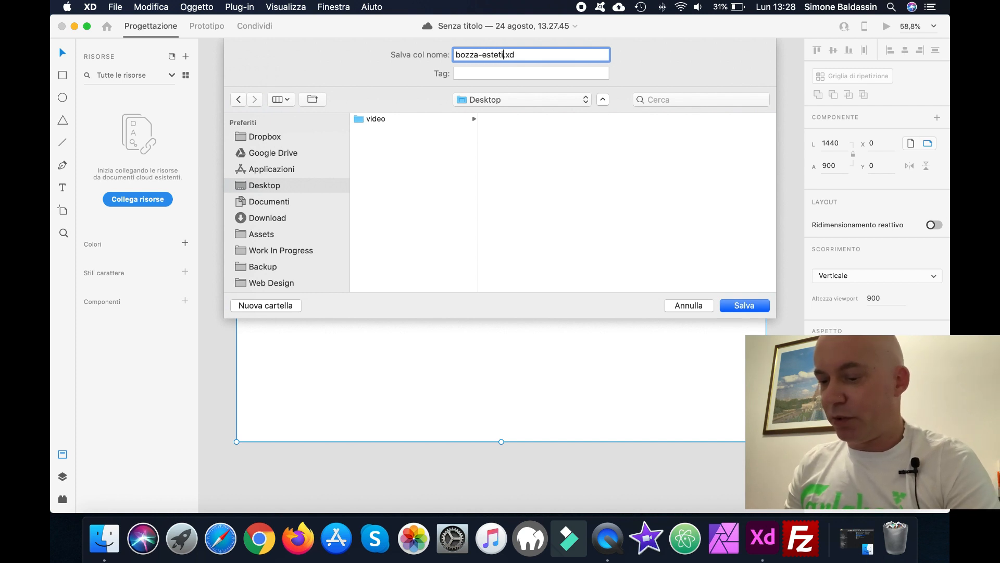
type("a")
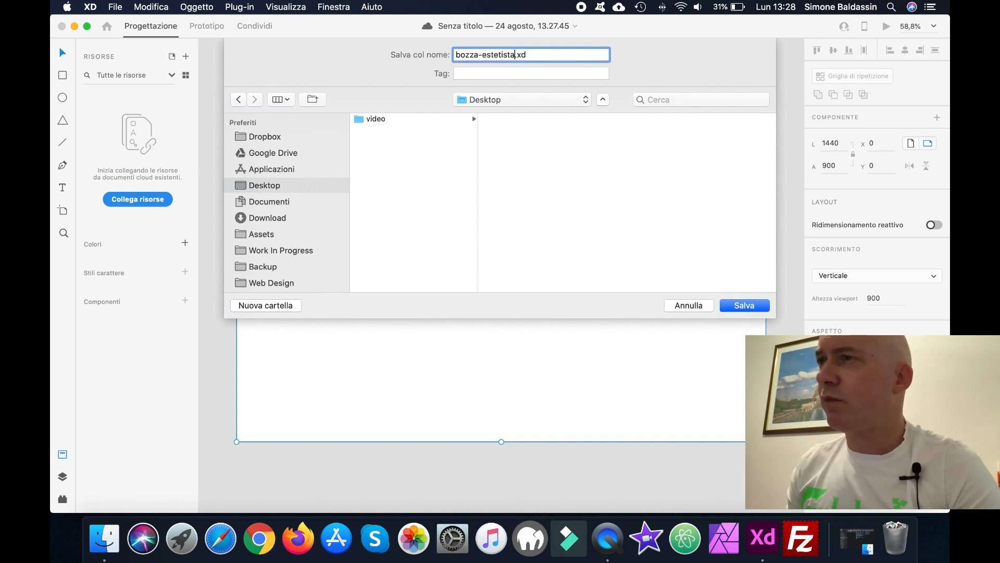
key("Return")
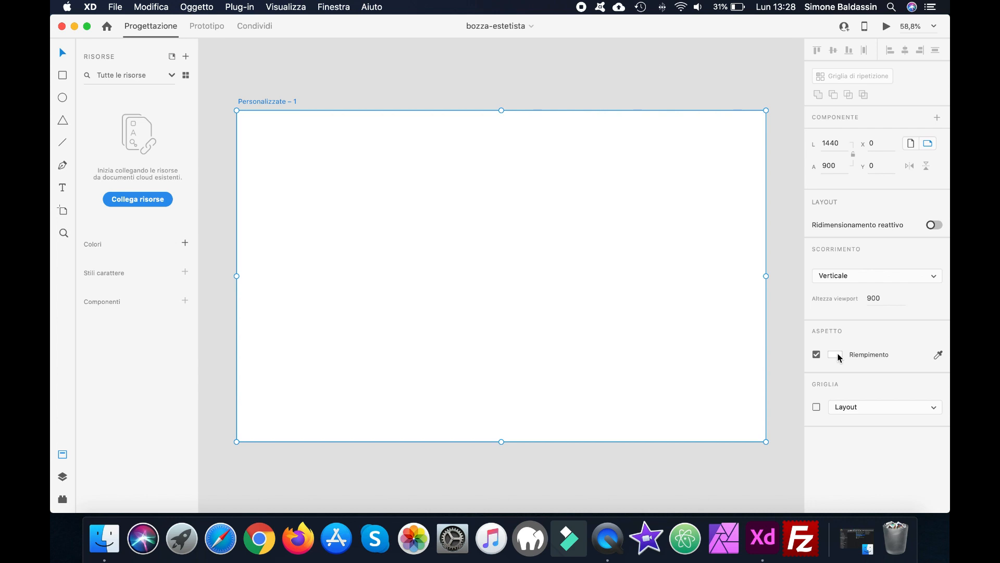
Step: Fill the artboard with the solid colour #161616 and save the document
left_click(838, 355)
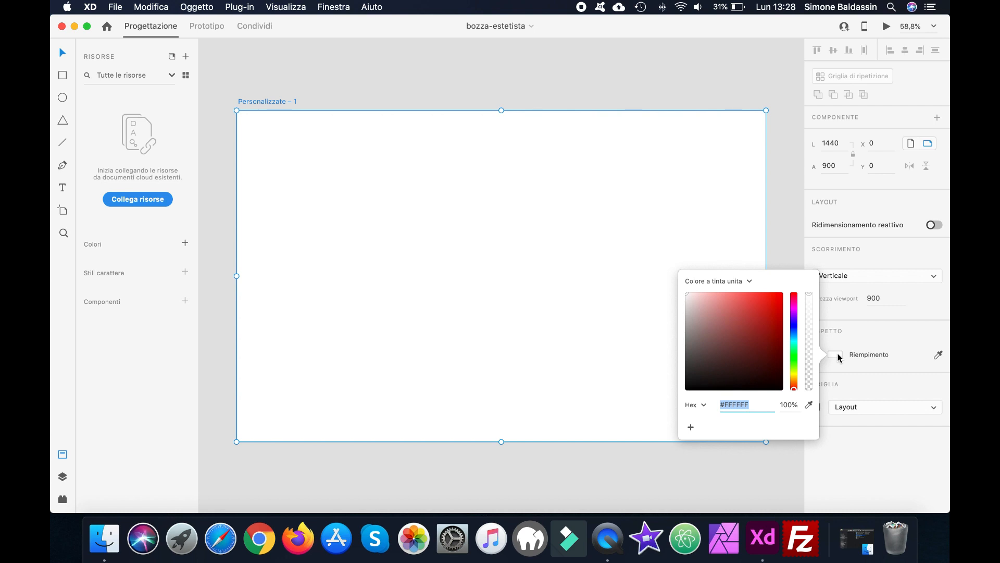
type("161616")
key("Return")
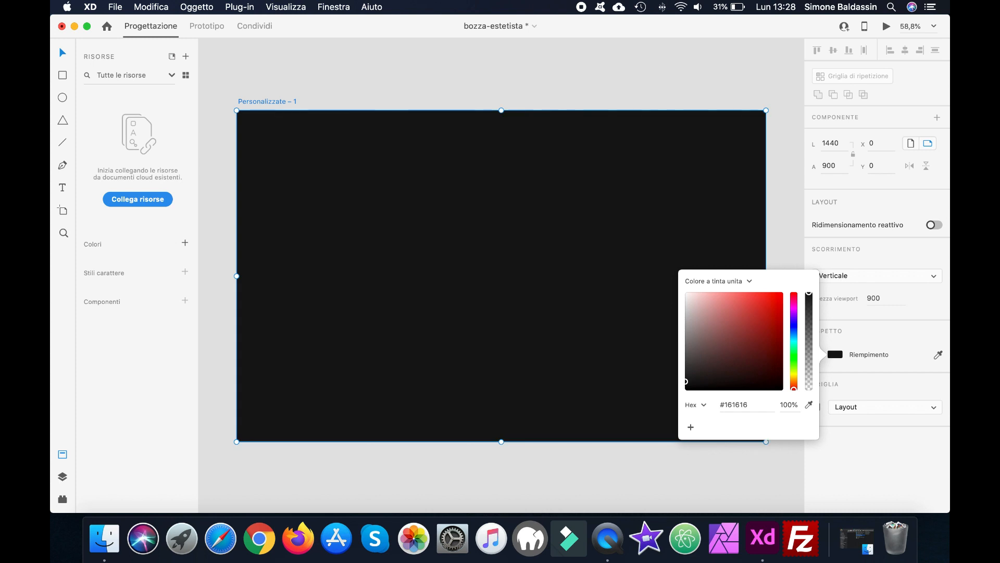
key("super+s")
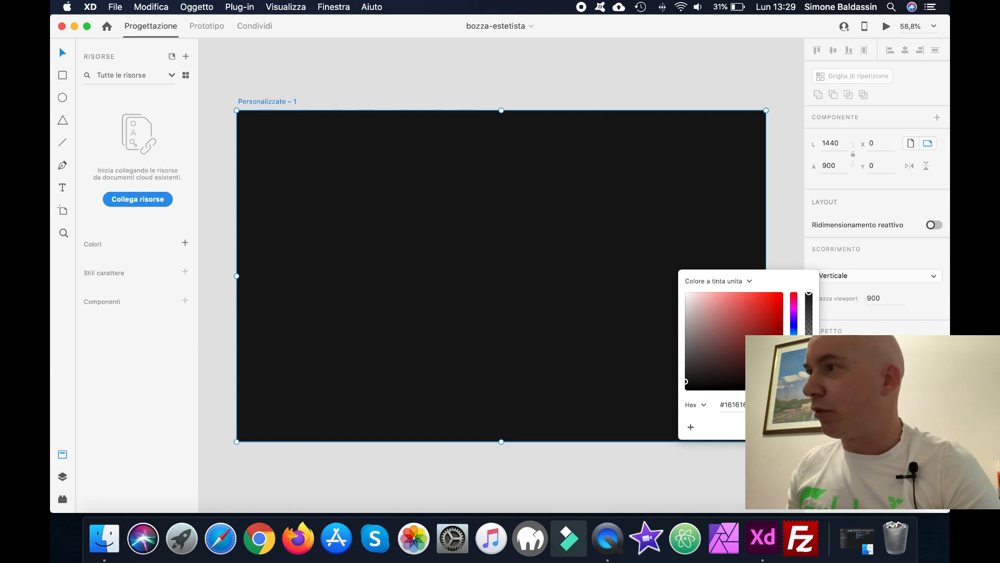
left_click(436, 167)
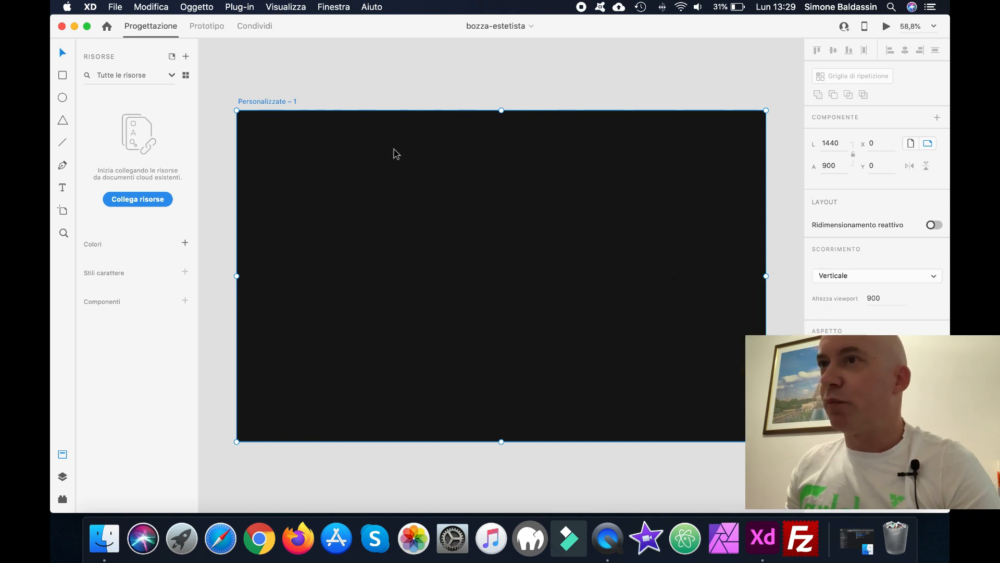
Step: Rename the artboard as body and save the document
double_click(271, 101)
type("body")
key("Return")
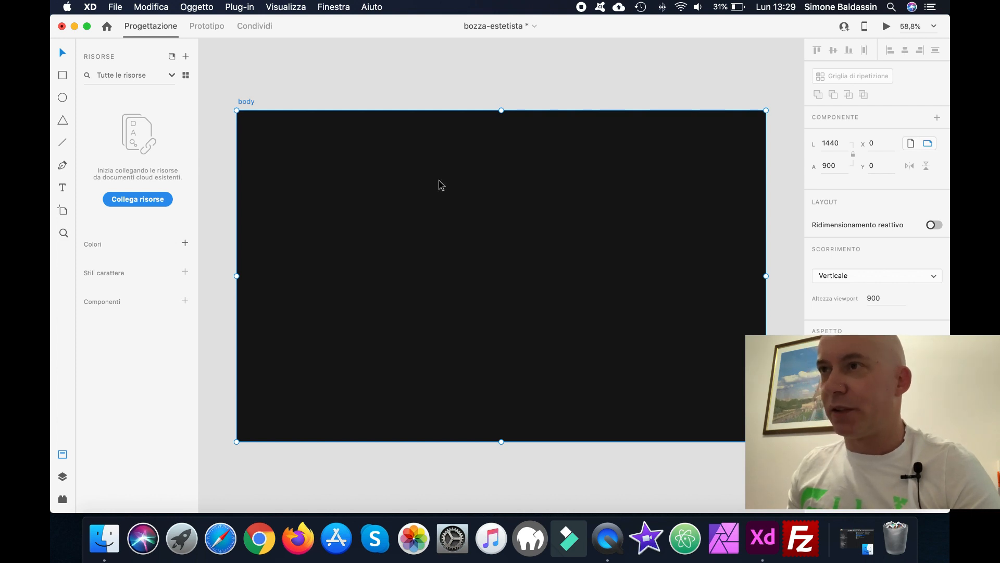
key("super+s")
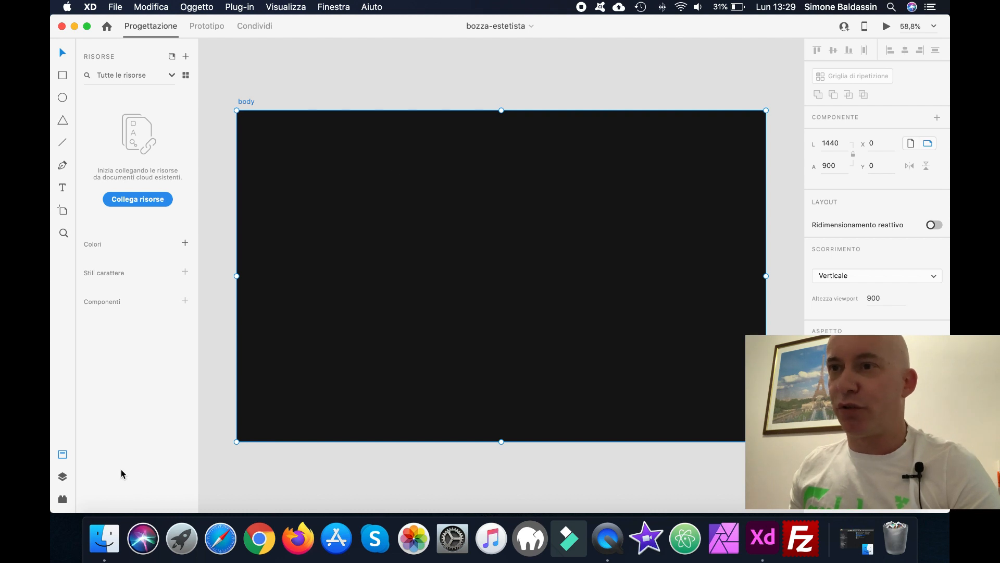
Step: Show the layer list and draw a 1440 × 900 rectangle covering the whole body artboard
left_click(63, 478)
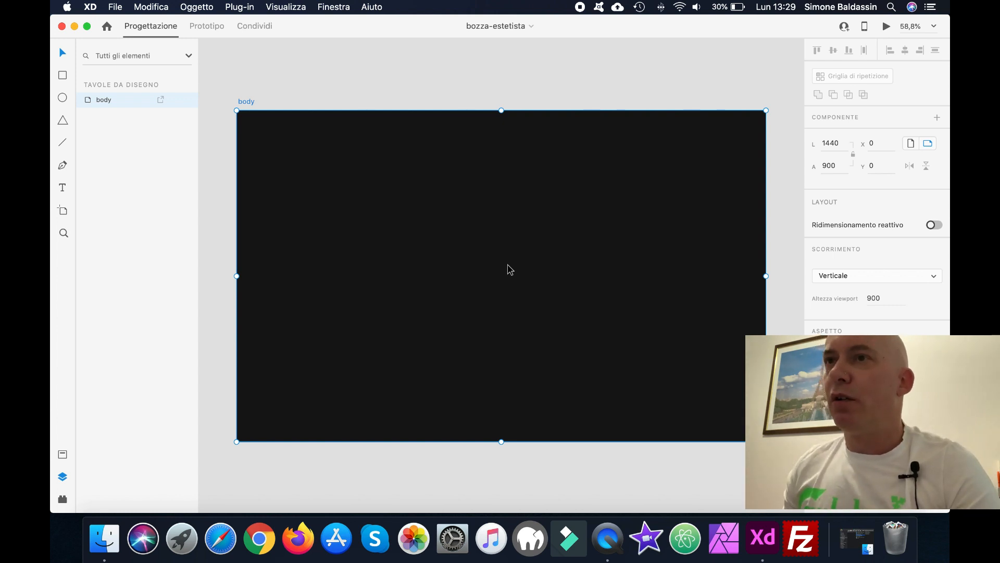
left_click(63, 77)
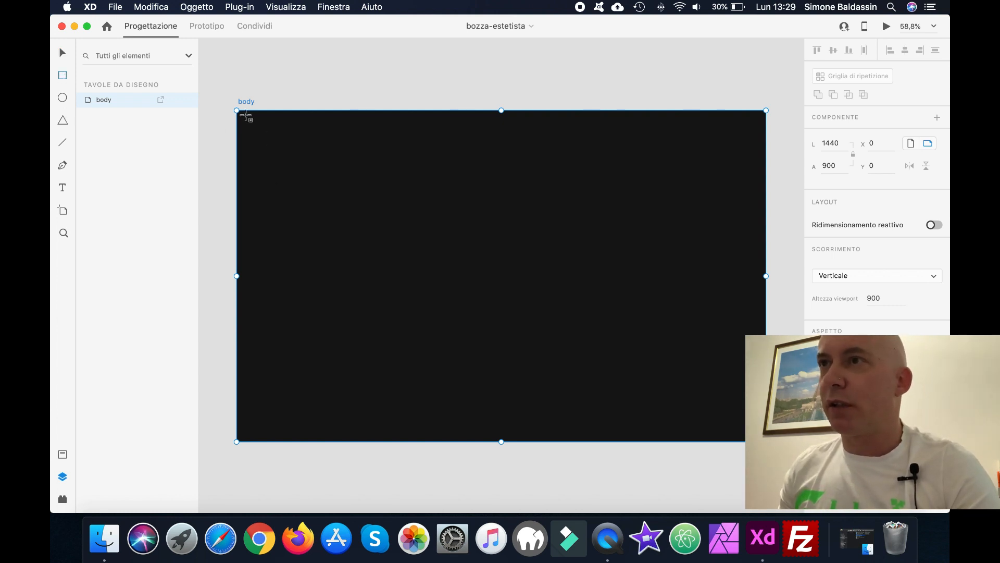
left_click_drag(242, 116, 261, 141)
left_click_drag(507, 292, 660, 398)
left_click(61, 54)
left_click_drag(324, 208, 319, 201)
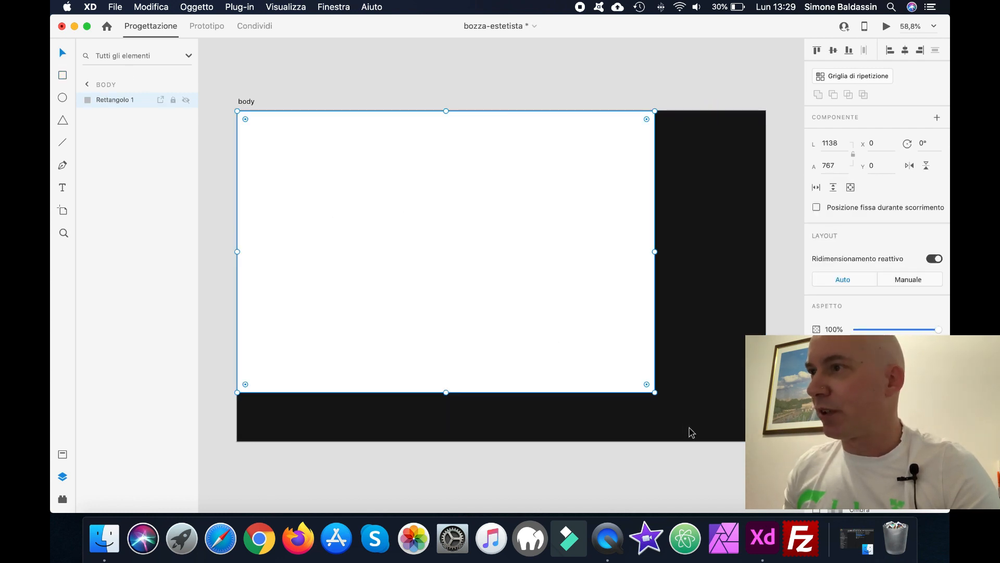
left_click_drag(656, 392, 766, 441)
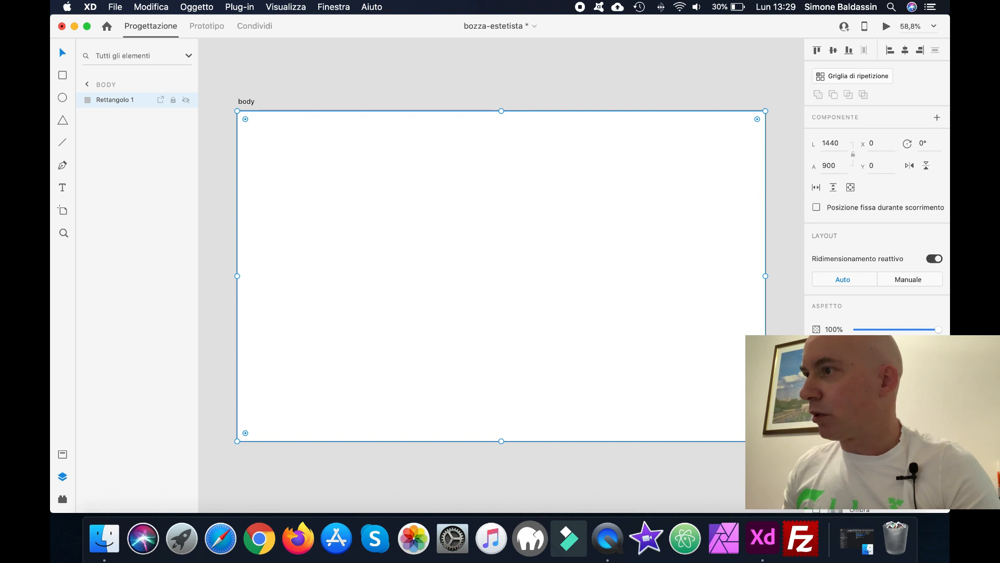
key("Escape")
left_click(460, 236)
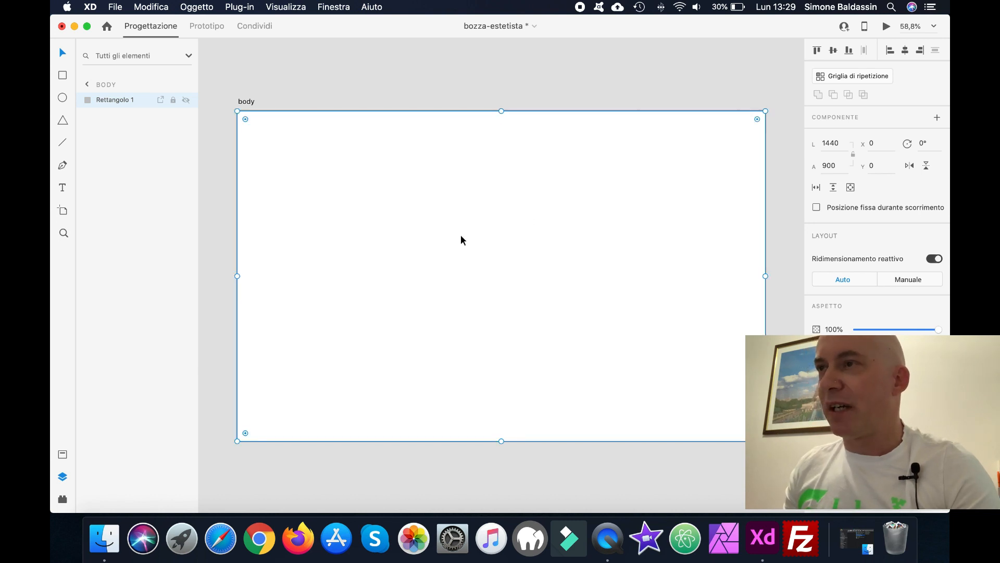
Step: Rename the rectangle's layer as hero-section
double_click(118, 100)
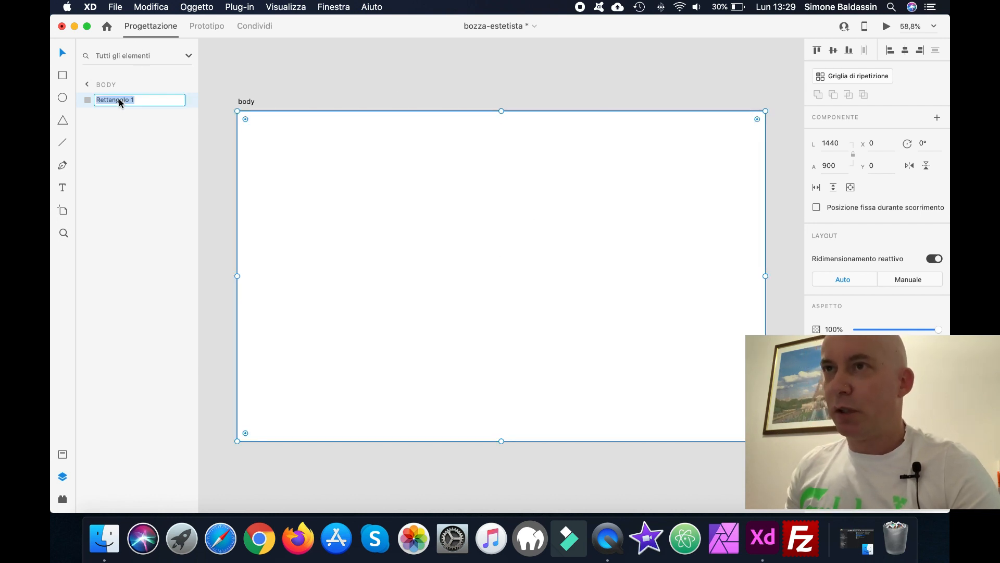
type("hero-section")
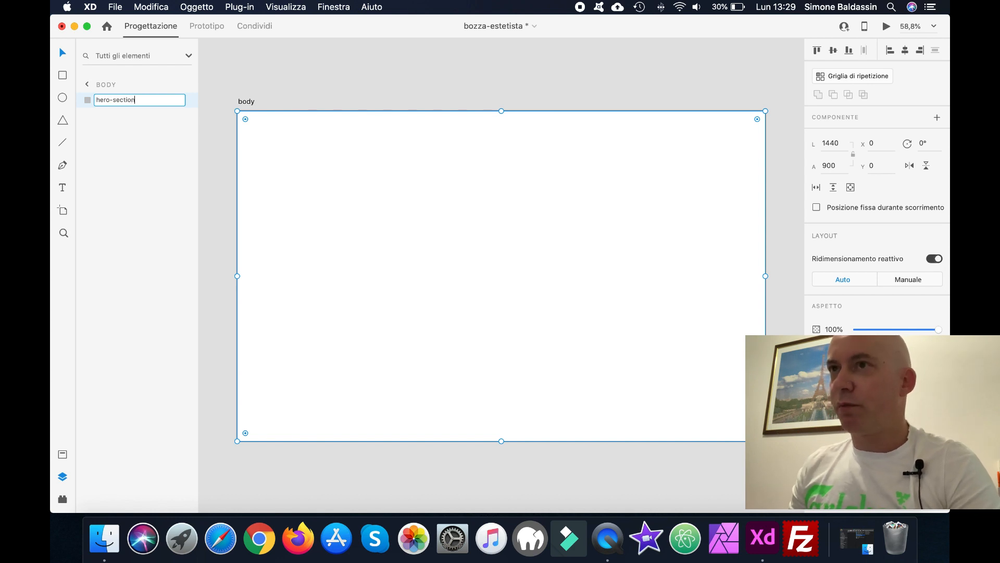
key("Return")
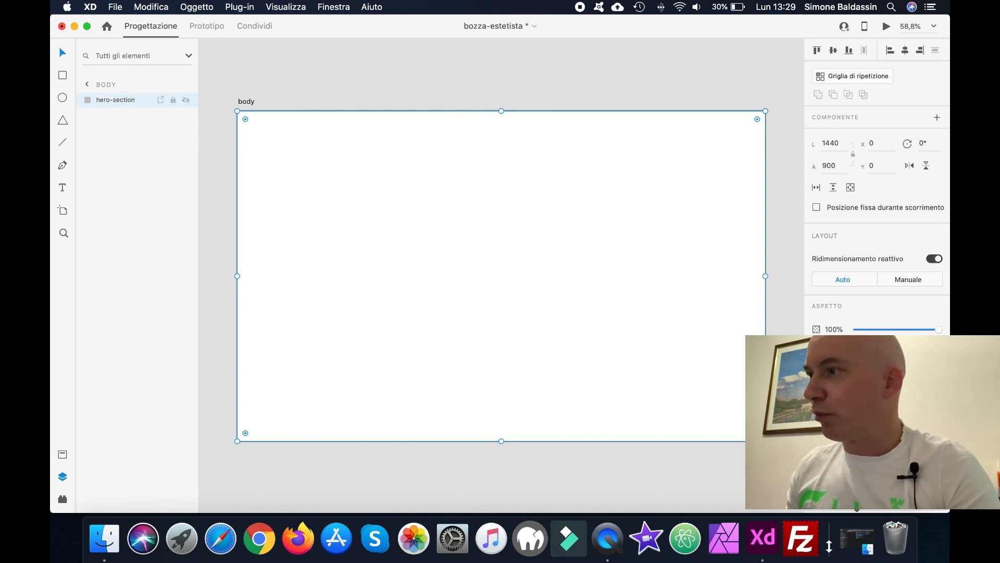
Step: Place hero-section.jpg from the Finder folder 29.tutorial-bozza-xd into the hero-section rectangle as its image fill, then minimize the Finder window
left_click(857, 542)
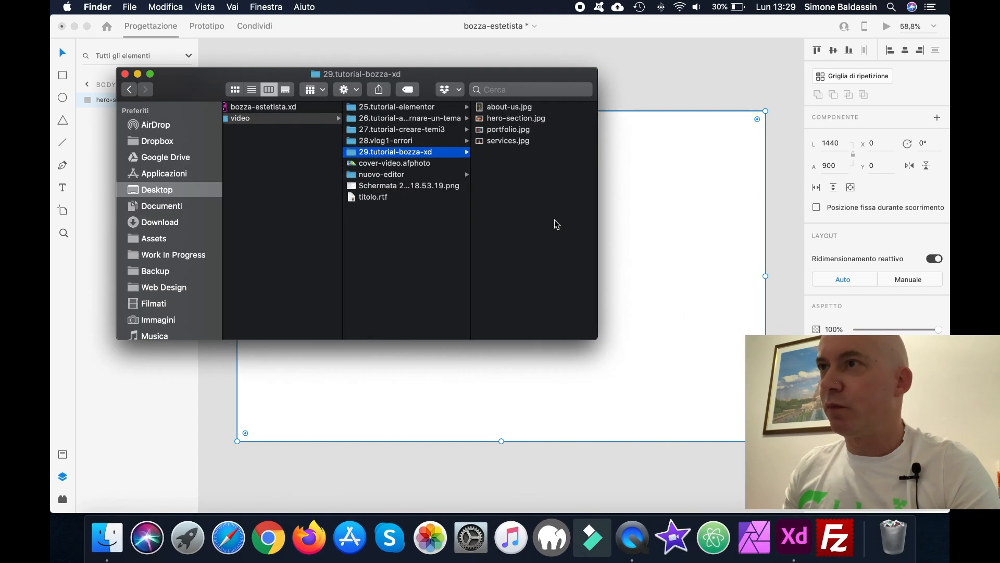
left_click_drag(472, 77, 410, 75)
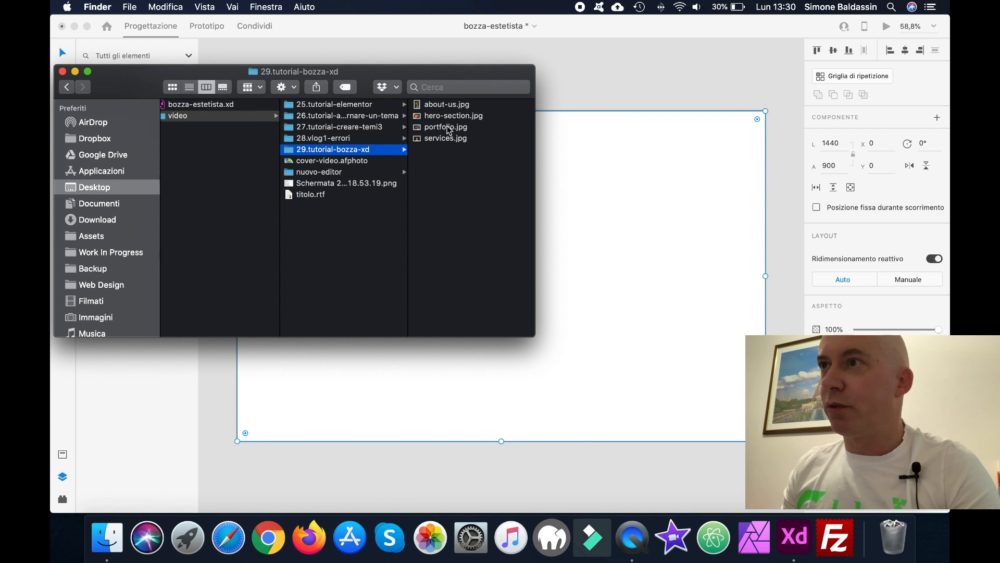
left_click_drag(462, 73, 458, 24)
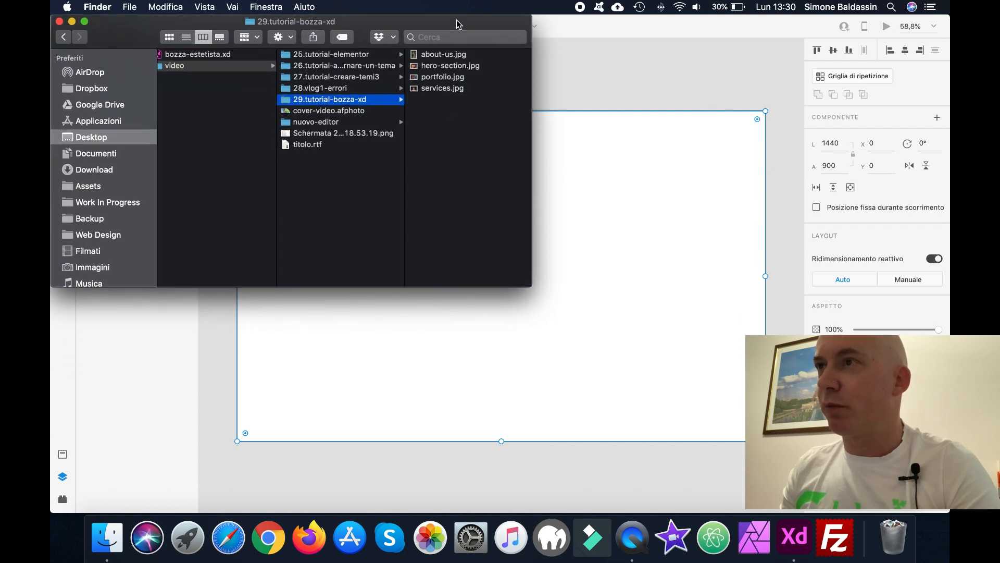
left_click(452, 66)
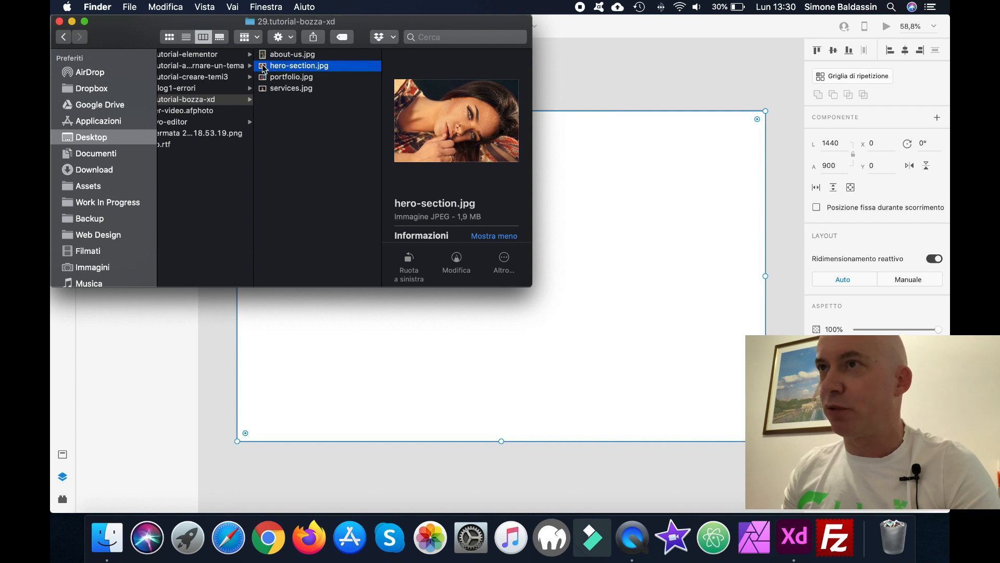
left_click_drag(263, 68, 585, 245)
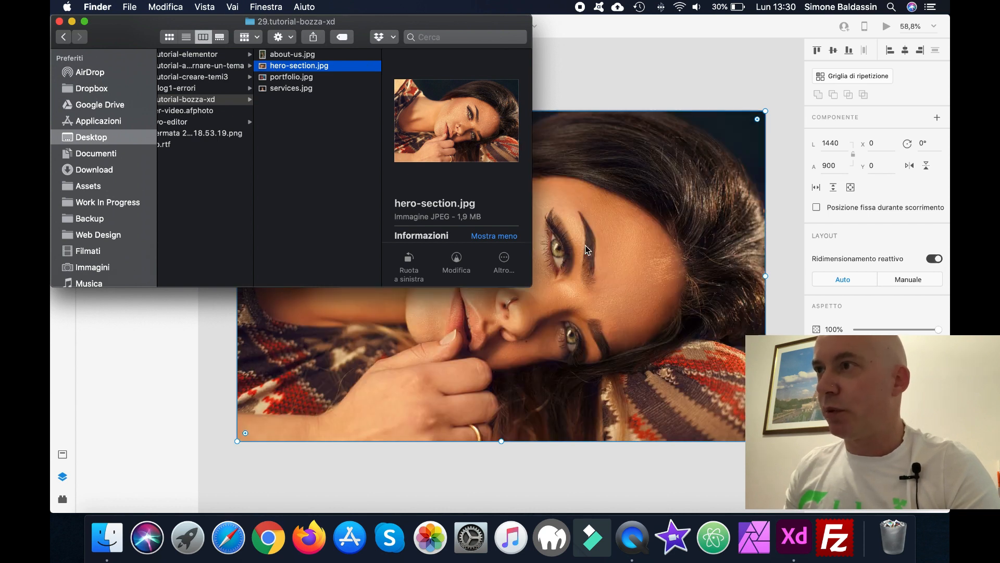
left_click(71, 21)
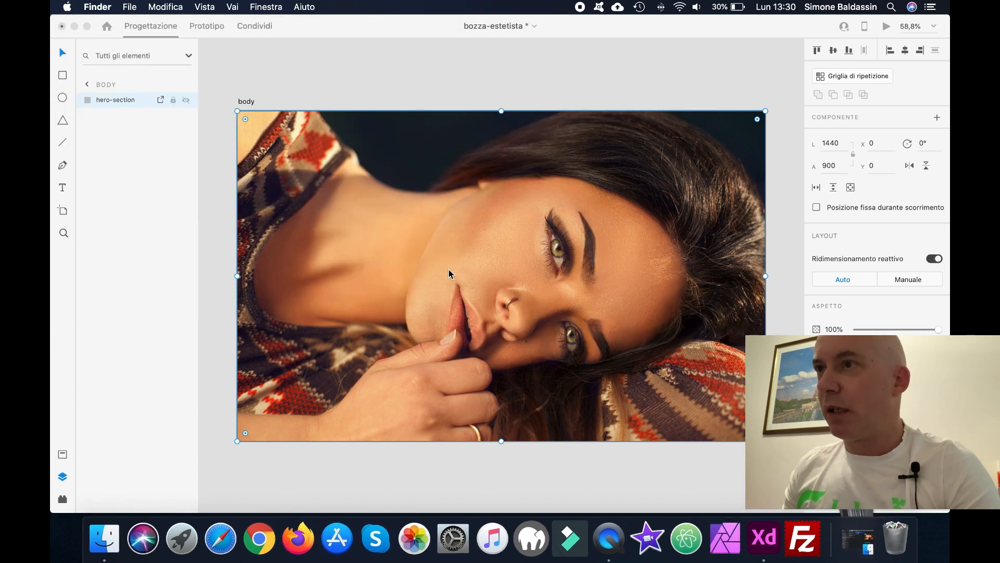
Step: Shift the image down inside the hero-section rectangle until its upper edge meets the rectangle's, and deselect it
left_click(523, 286)
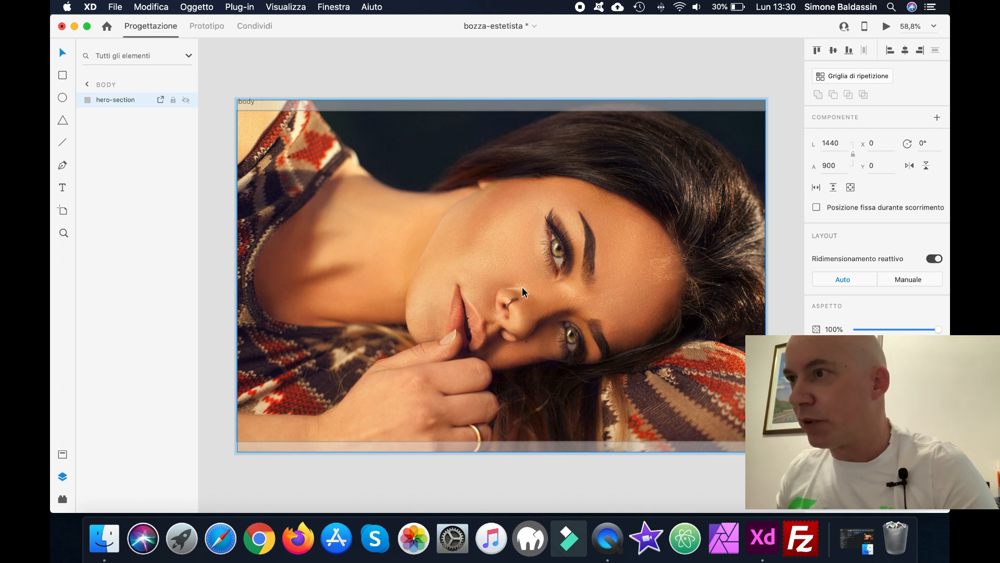
left_click_drag(522, 287, 521, 298)
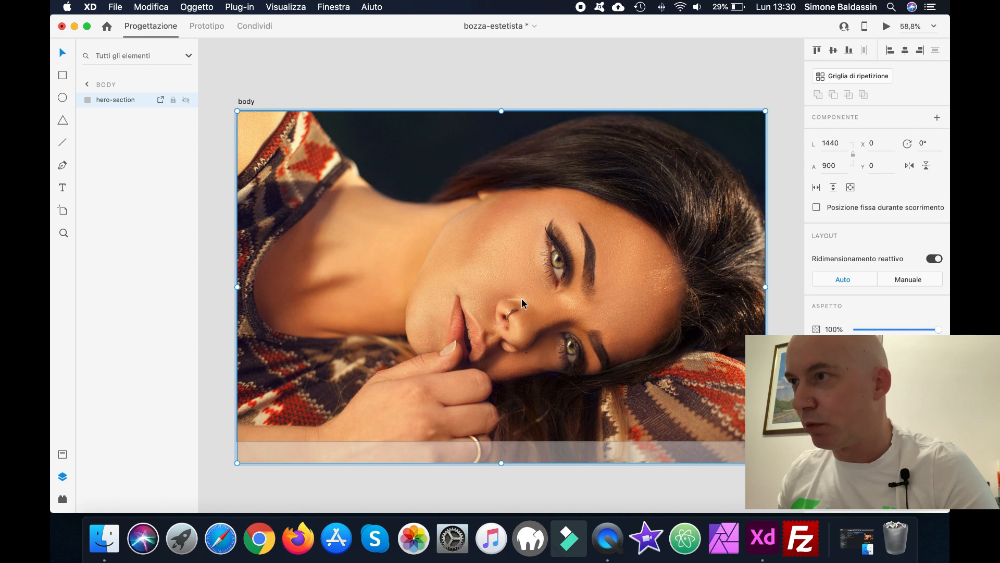
left_click(472, 56)
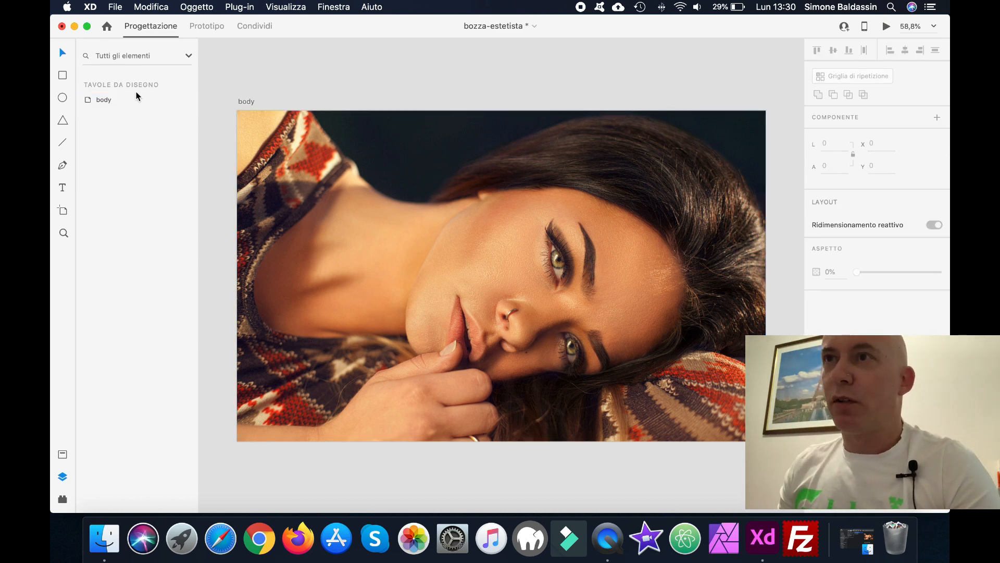
Step: Open the layers inside the body artboard and select hero-section
left_click(104, 101)
double_click(104, 101)
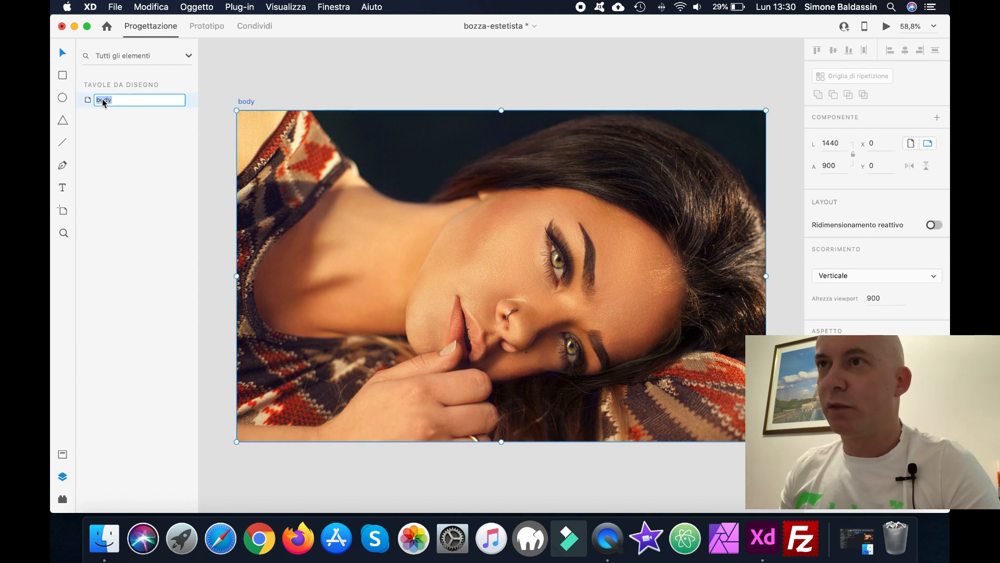
left_click(88, 100)
double_click(87, 100)
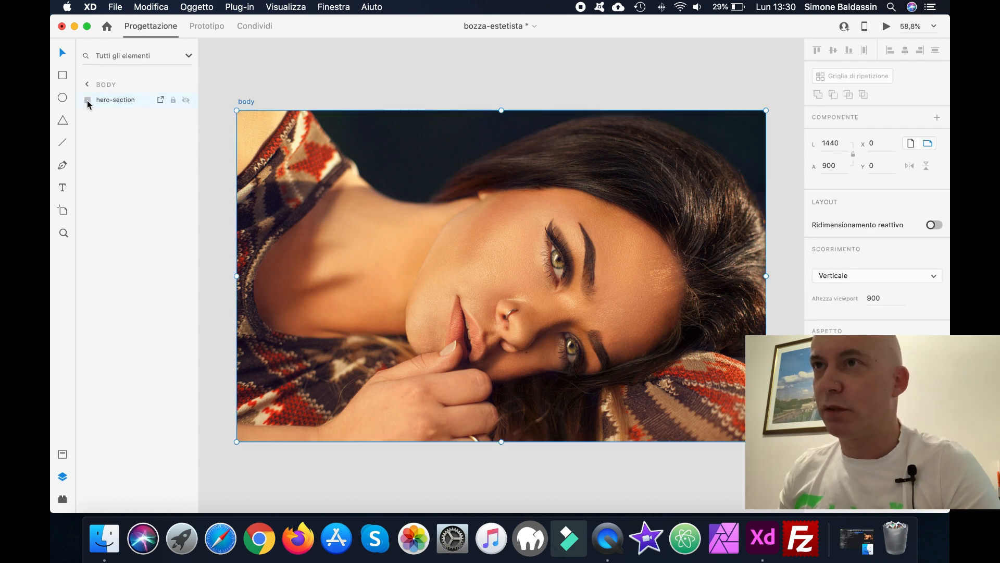
left_click(121, 101)
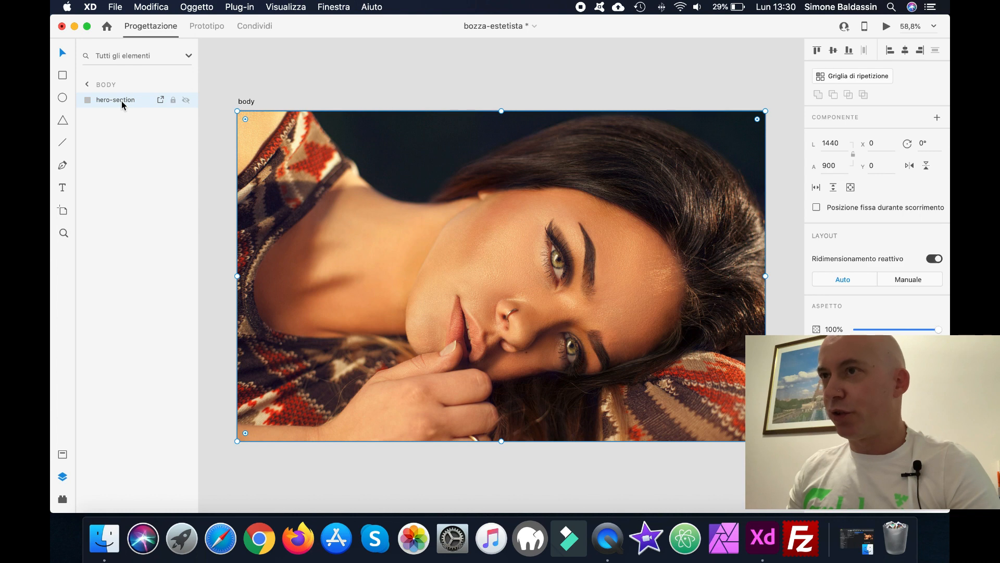
Step: Draw a rectangle over the hero image and fit it to the whole body artboard at 1440 × 900
left_click(62, 75)
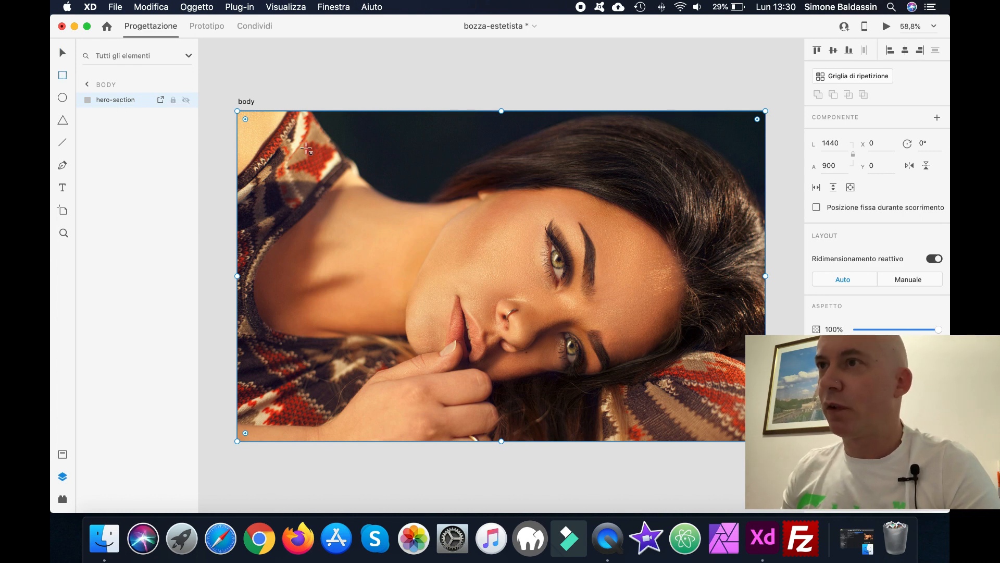
mouse_move(288, 145)
left_mouse_down()
mouse_move(633, 407)
mouse_move(658, 416)
left_mouse_up()
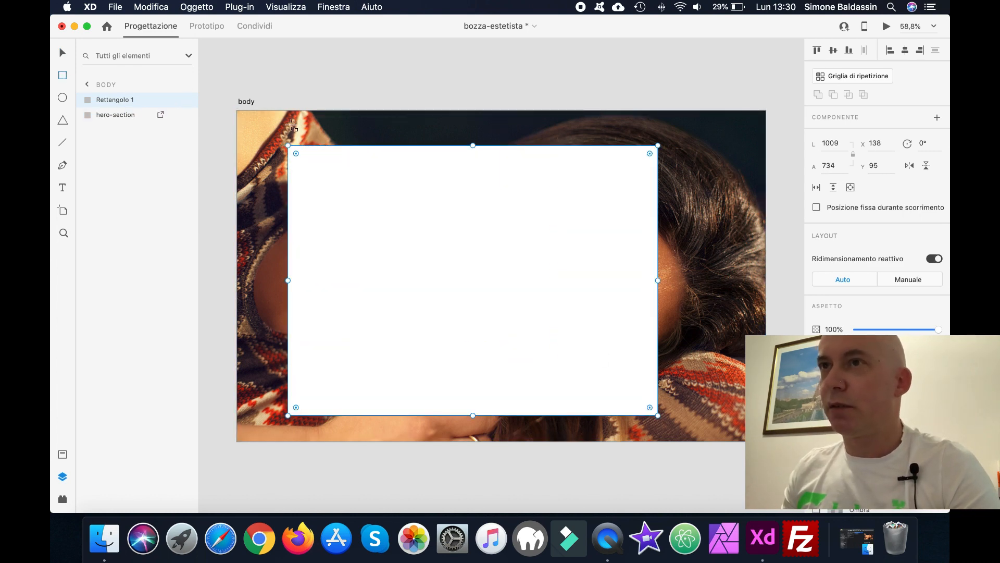
left_click(62, 53)
left_click_drag(393, 257, 341, 221)
left_click_drag(608, 381, 769, 442)
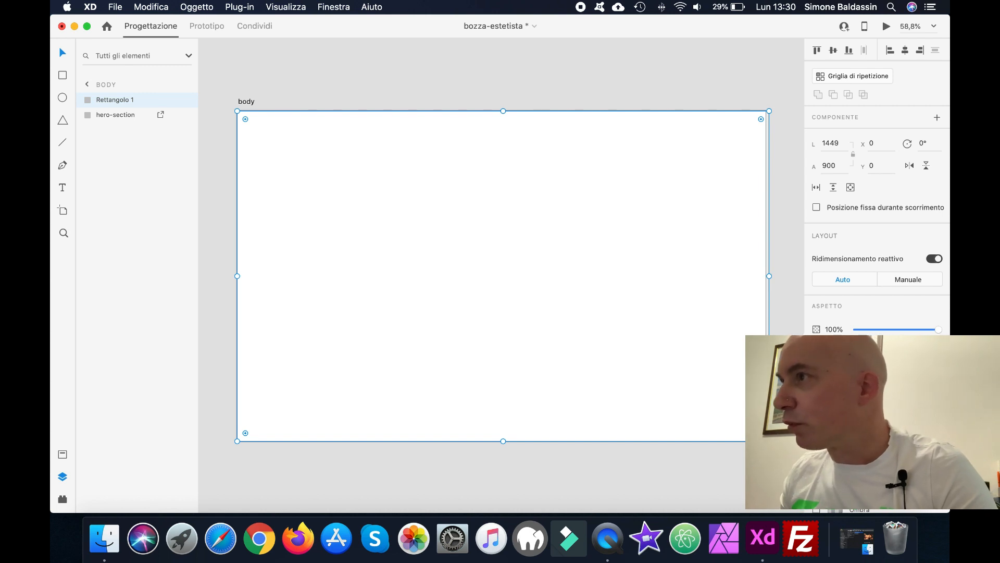
left_click_drag(769, 442, 766, 441)
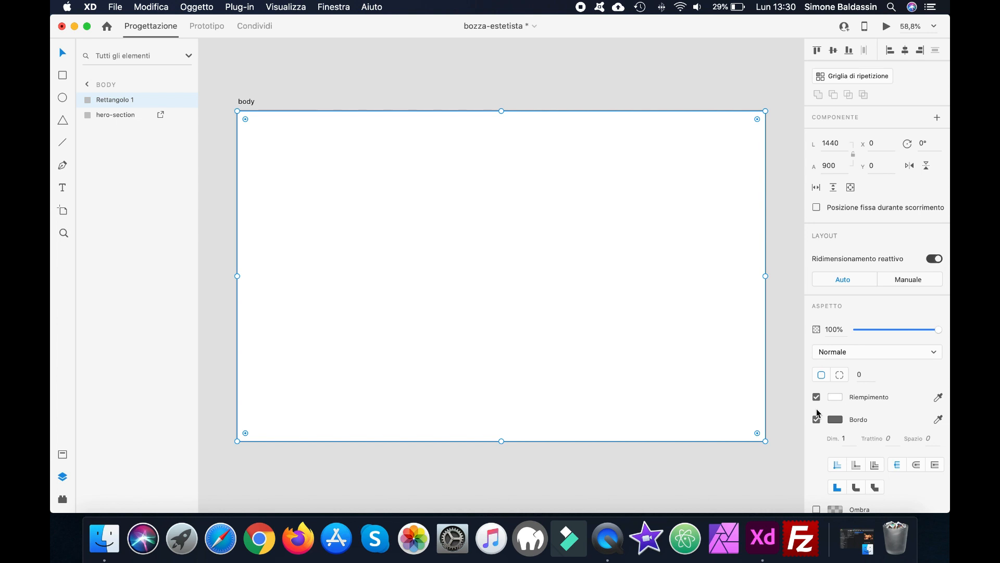
Step: Remove the new rectangle's border and rename its layer as overlay
left_click(816, 420)
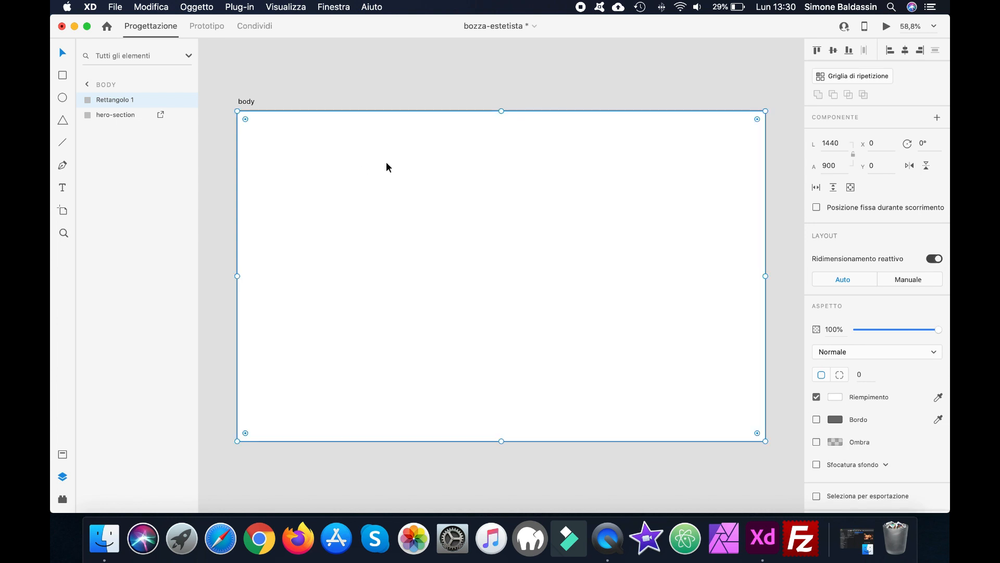
double_click(125, 100)
type("overlay")
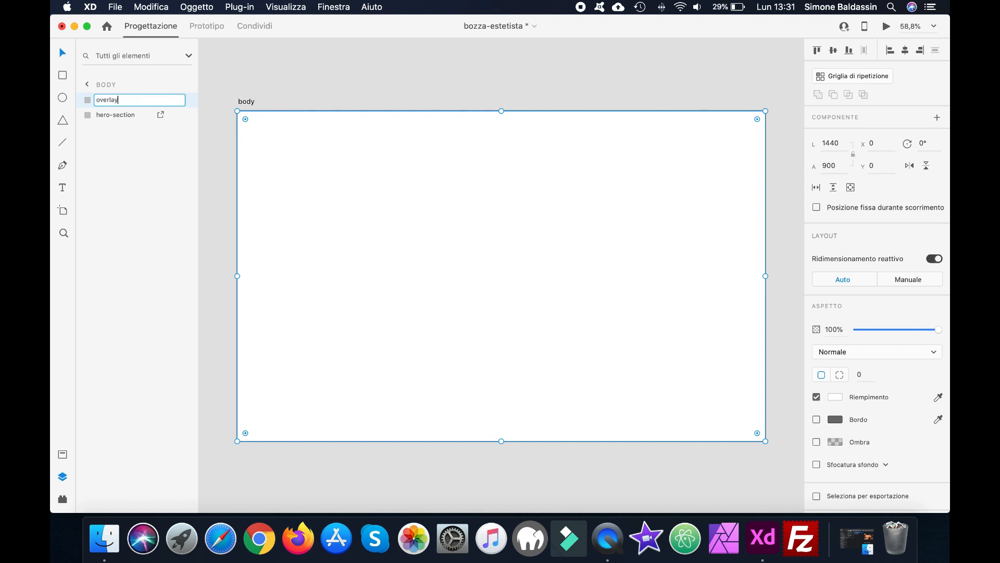
key("Return")
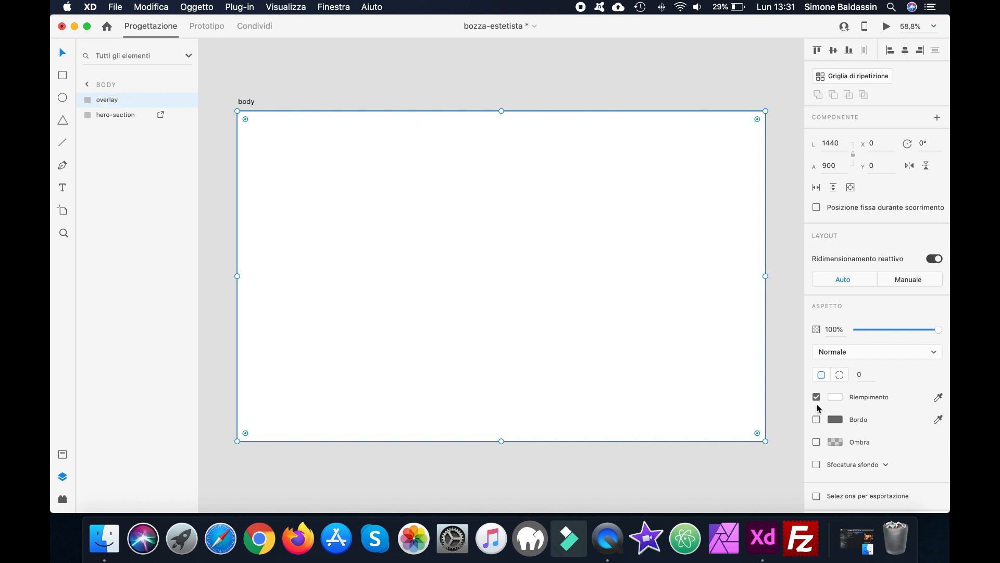
Step: Fill the overlay rectangle with black #000000 at about 62% opacity and deselect it
left_click(835, 397)
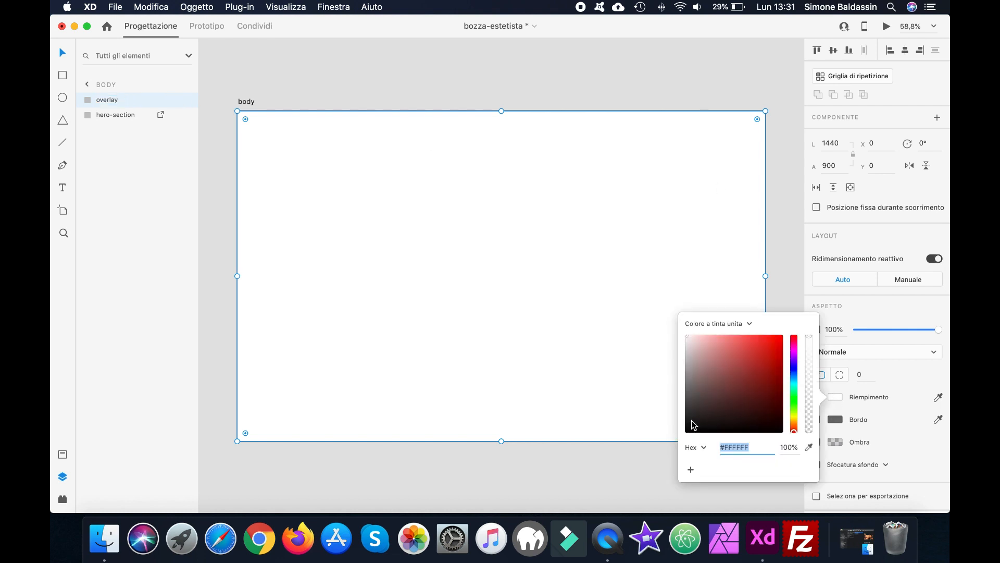
left_click_drag(692, 424, 687, 432)
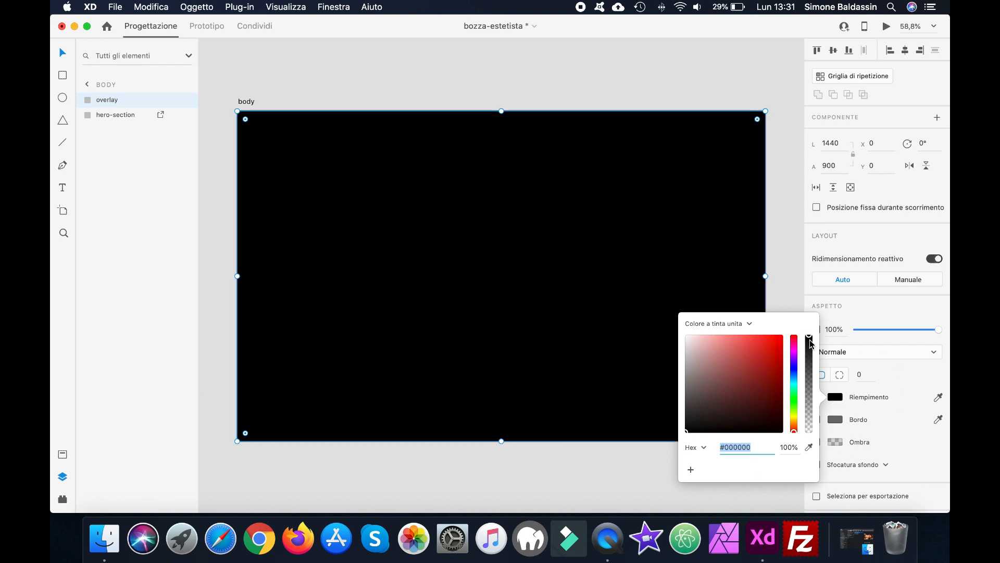
left_click_drag(810, 338, 810, 370)
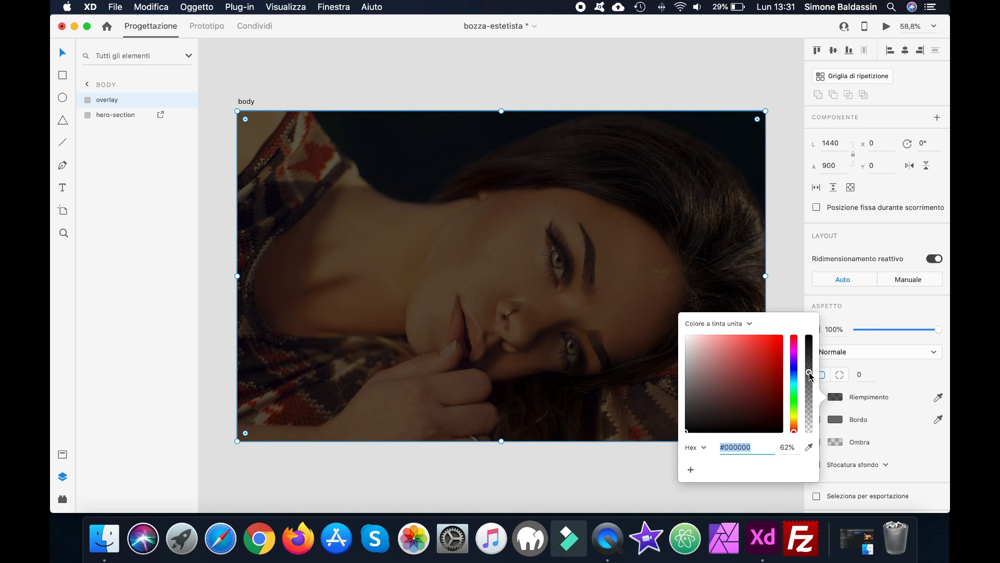
left_click_drag(810, 375, 811, 376)
left_click(783, 293)
key("super+s")
Step: Show the layout grid and add the text LOREM IPSUM DOLOR SIT AMET at the centre of the body artboard
key("super+shift+apostrophe")
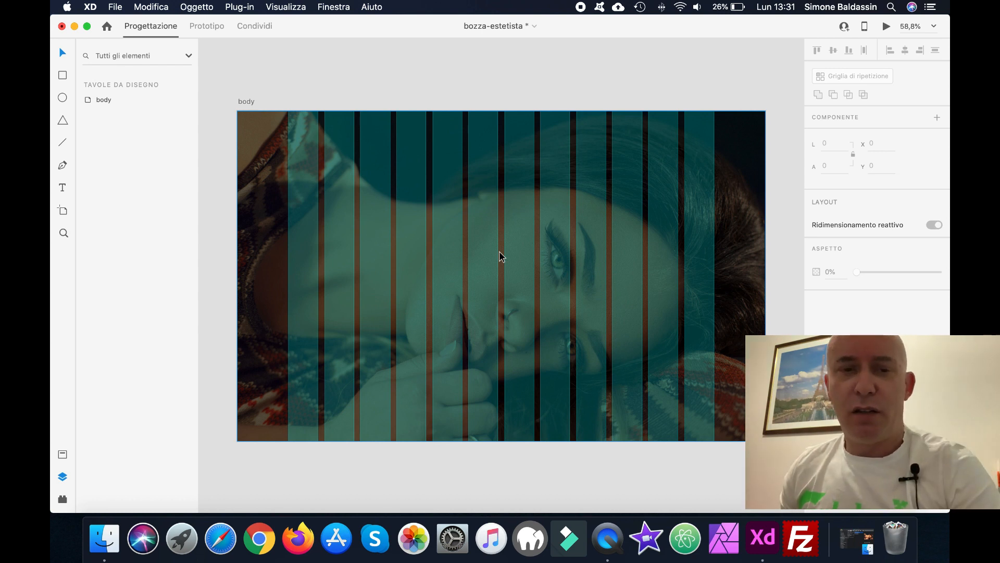
left_click(62, 188)
left_click(373, 273)
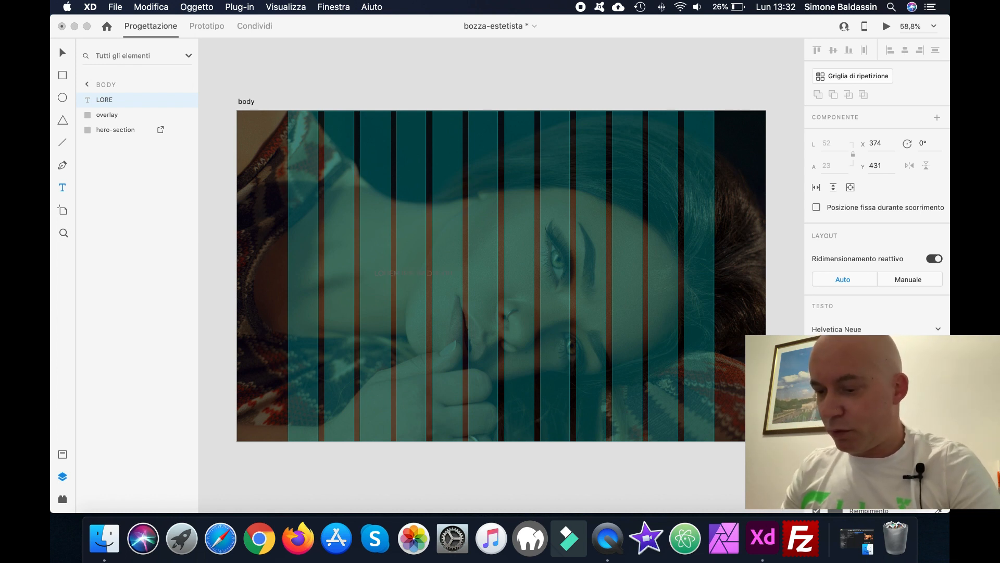
left_click(51, 123)
key("Escape")
left_click_drag(465, 276, 535, 277)
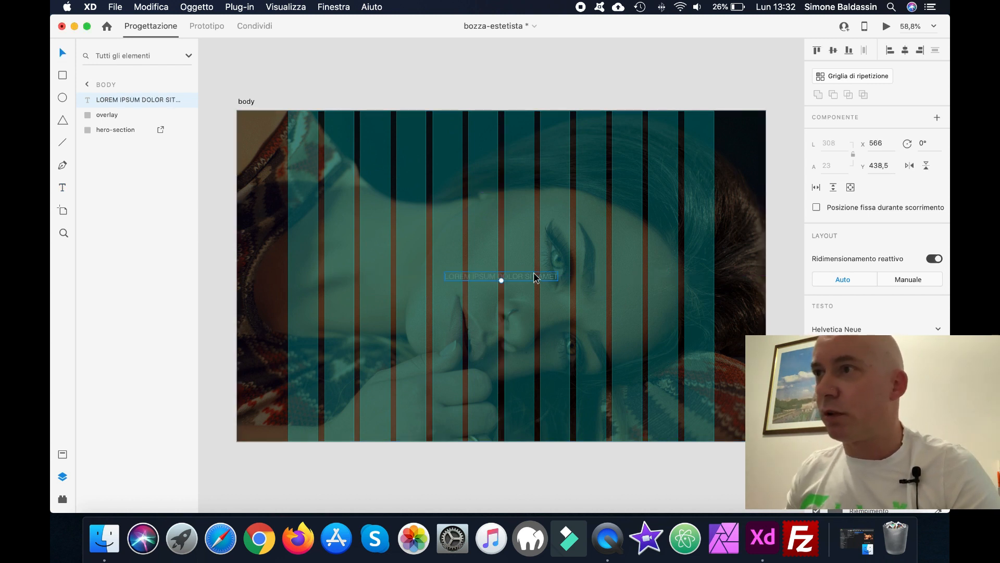
Step: Set the fill colour of the LOREM IPSUM text to the near-white #FFFAFA
scroll(888, 418, "down", 5)
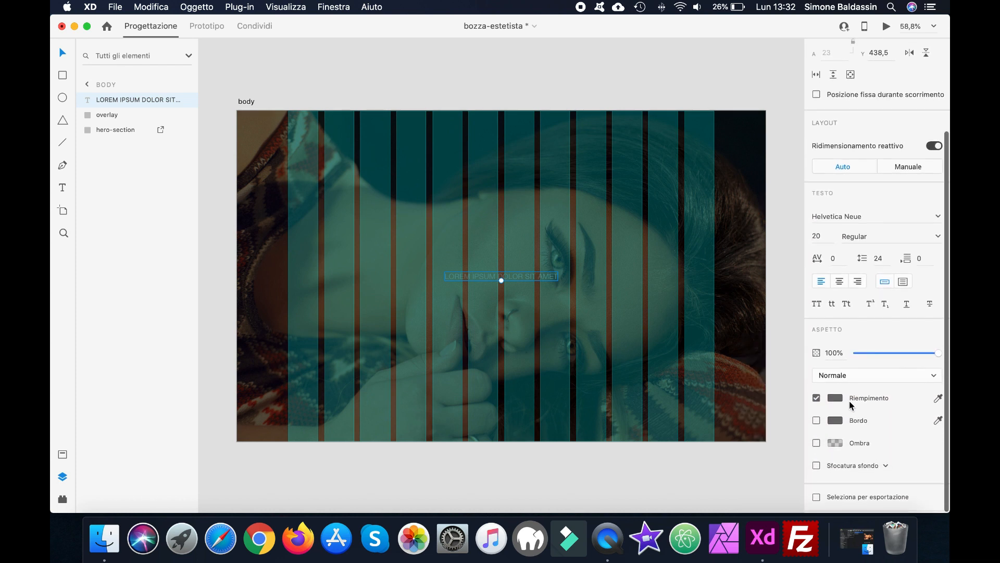
left_click(837, 400)
left_click_drag(686, 384, 687, 327)
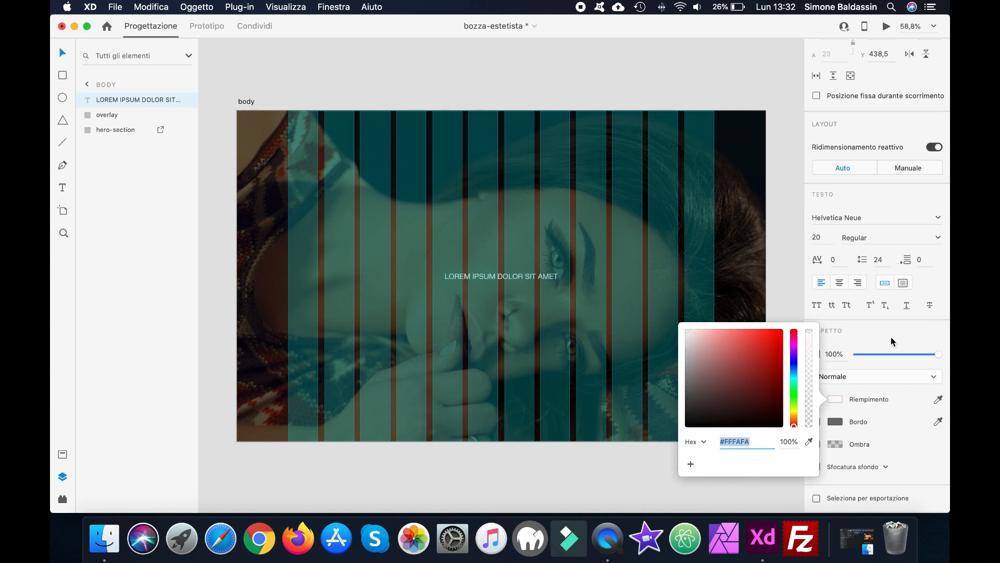
left_click(837, 401)
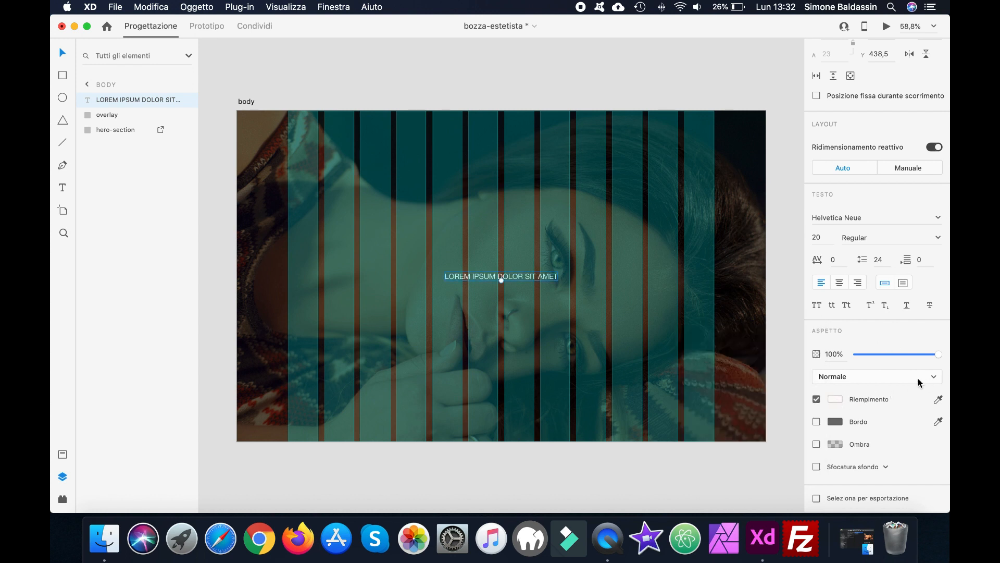
Step: Set the LOREM IPSUM text in Montserrat with the Bold weight
left_click_drag(875, 217, 813, 218)
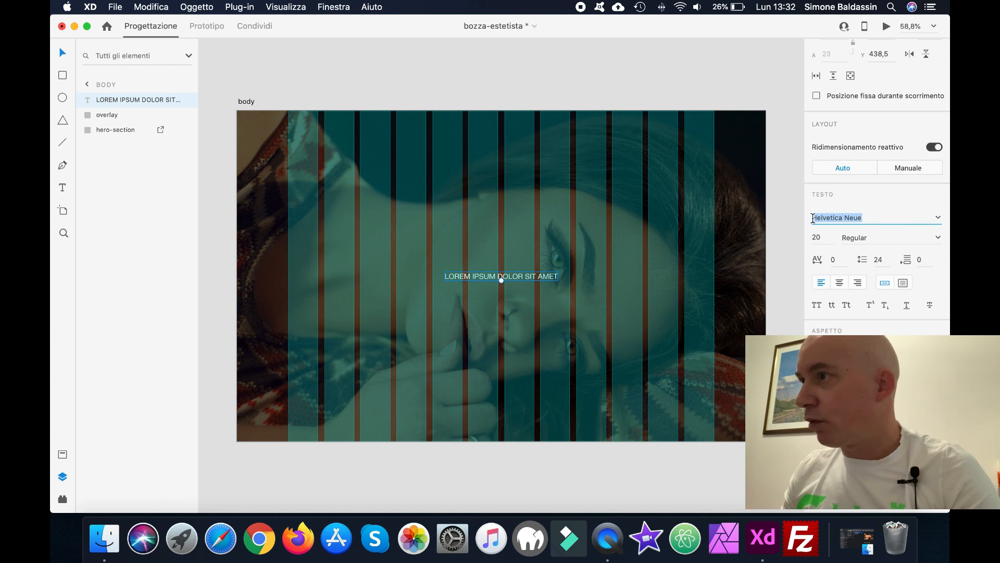
type("Montserrat")
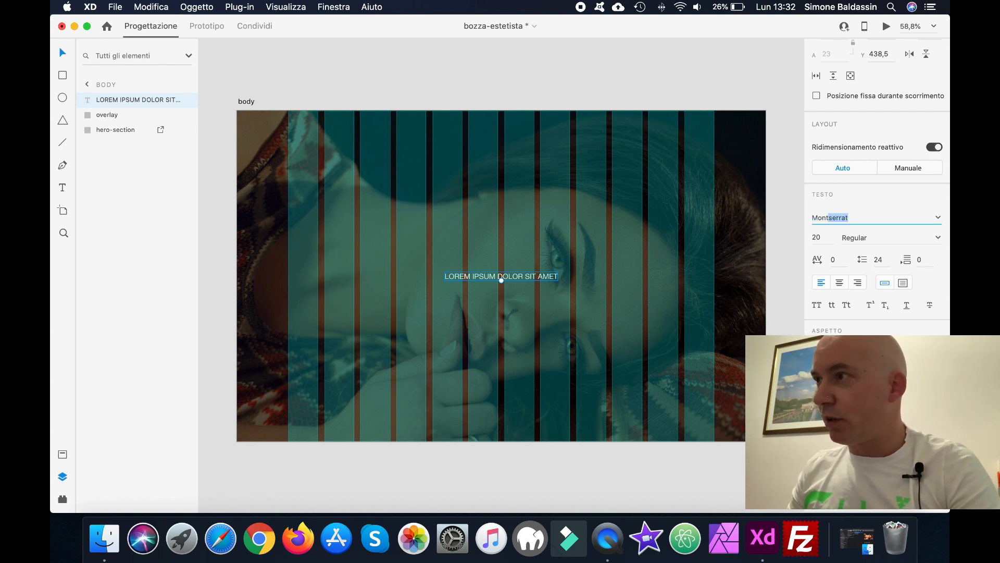
key("Return")
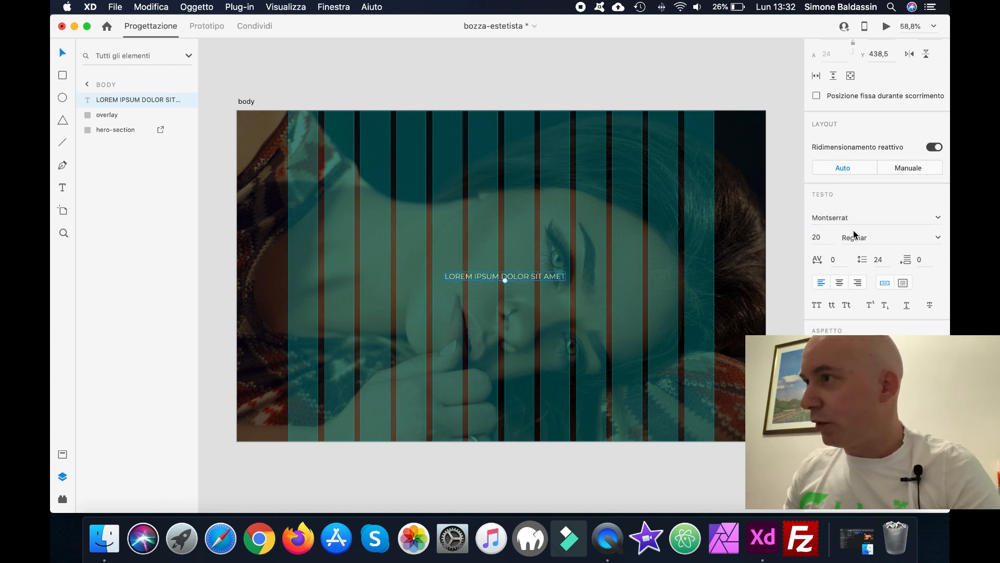
left_click(937, 239)
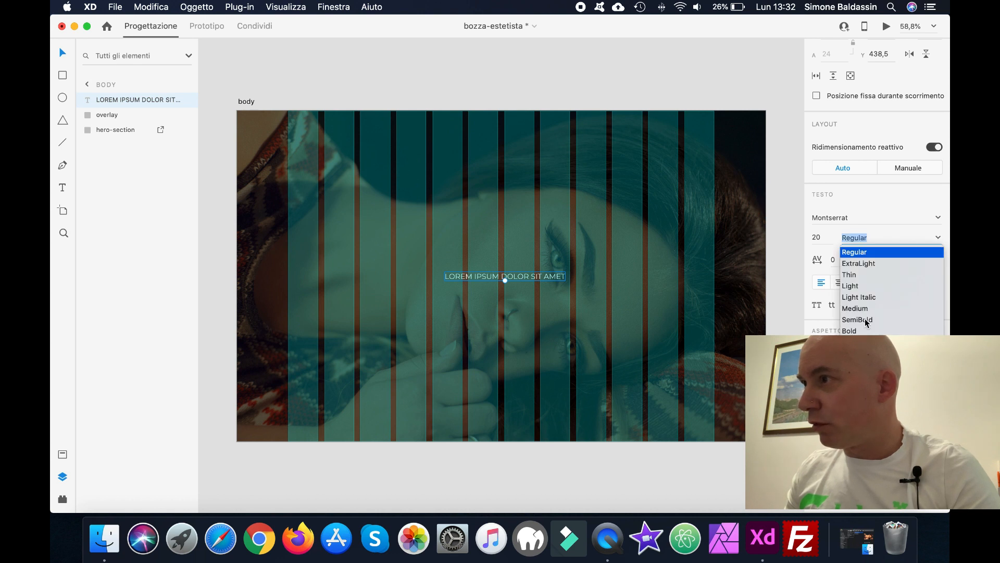
left_click(850, 331)
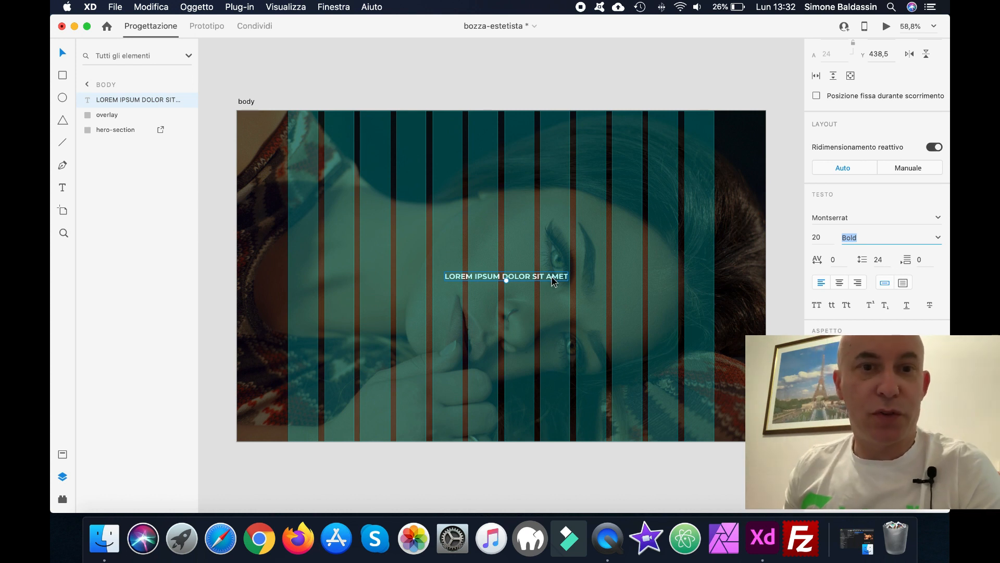
Step: Set the title's font size to 64, centre it on the artboard, and save the document
left_click(820, 237)
type("64")
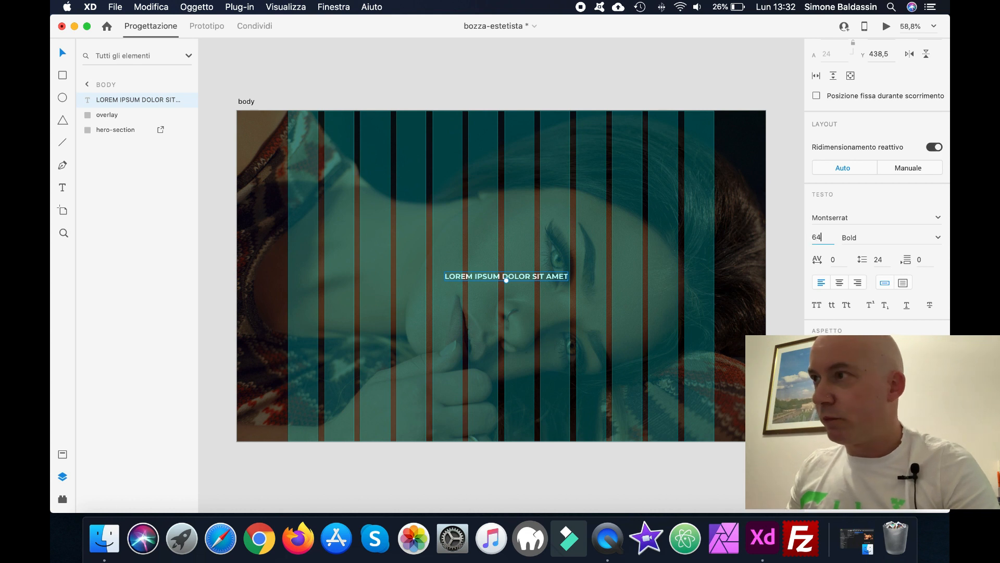
key("Return")
left_click_drag(611, 275, 471, 279)
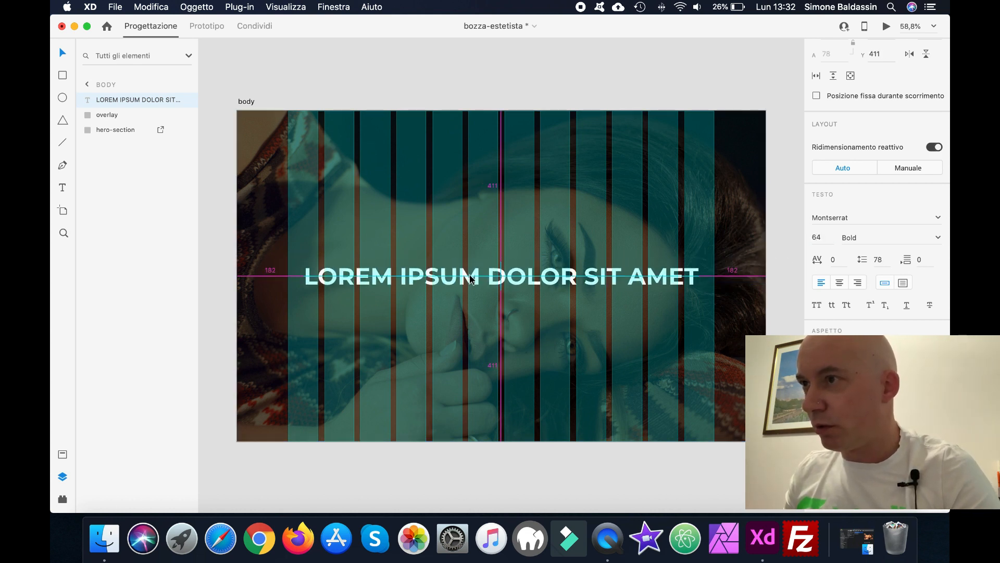
left_click_drag(471, 281, 470, 281)
left_click(595, 378)
key("super+s")
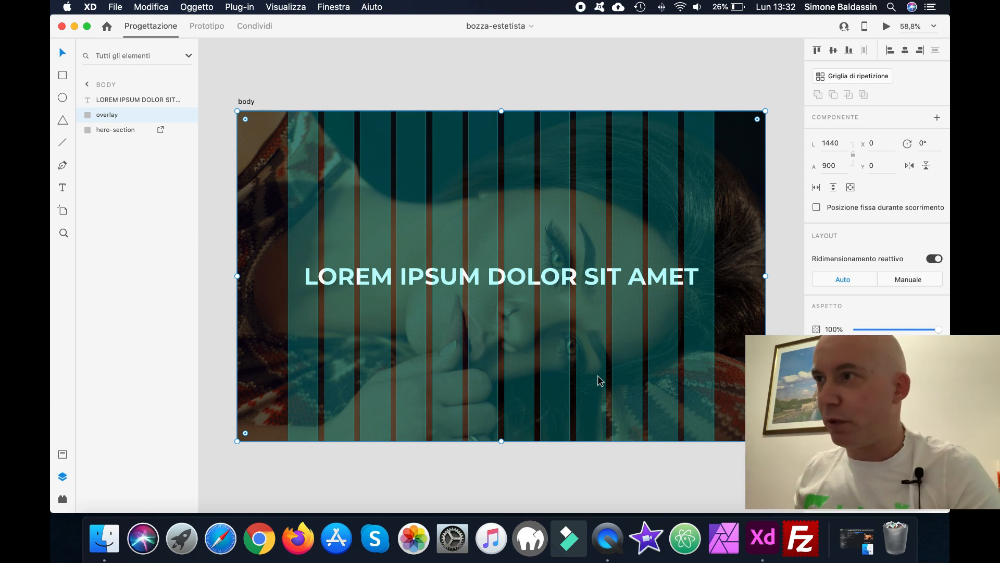
Step: Duplicate the title text and move the copy directly above the original, at Y 333
left_click(504, 281)
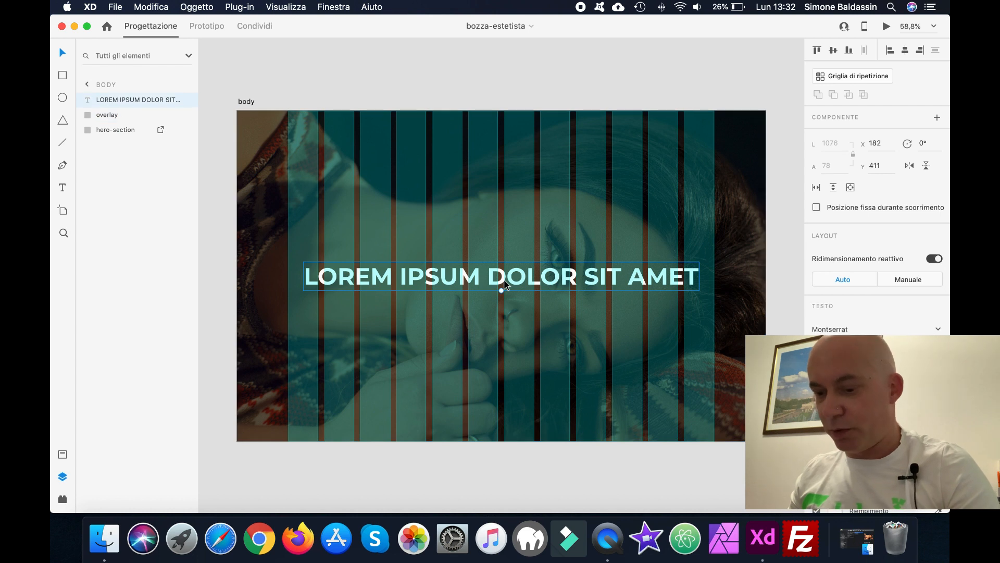
key("super+d")
left_click_drag(503, 281, 502, 252)
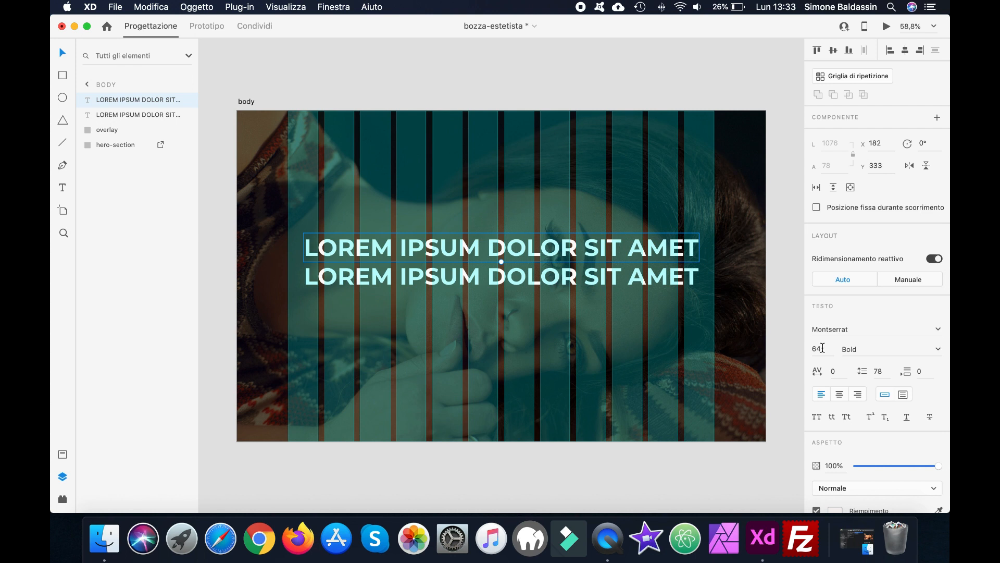
Step: Set the duplicated text's font size to 15 and centre it horizontally above the title, at X 594 and Y 372
type("15")
key("Return")
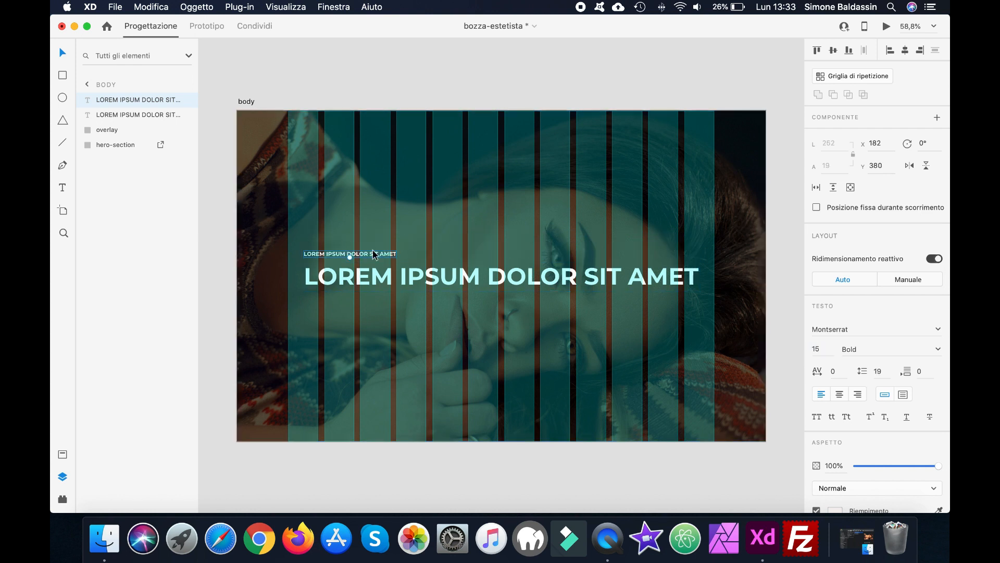
left_click_drag(372, 255, 522, 251)
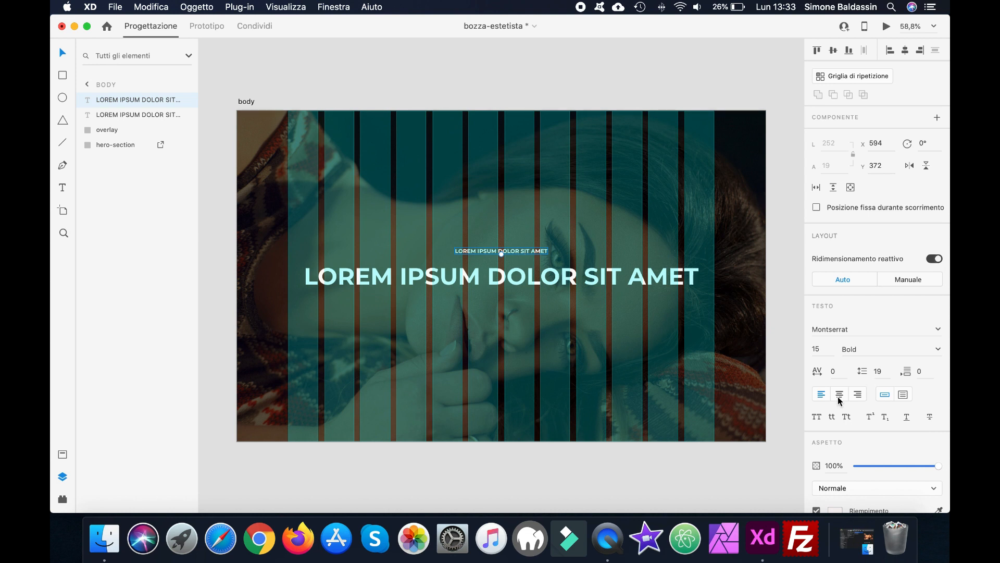
Step: Set the fill colour of the small text above the title to gold #D7B474
scroll(837, 426, "down", 3)
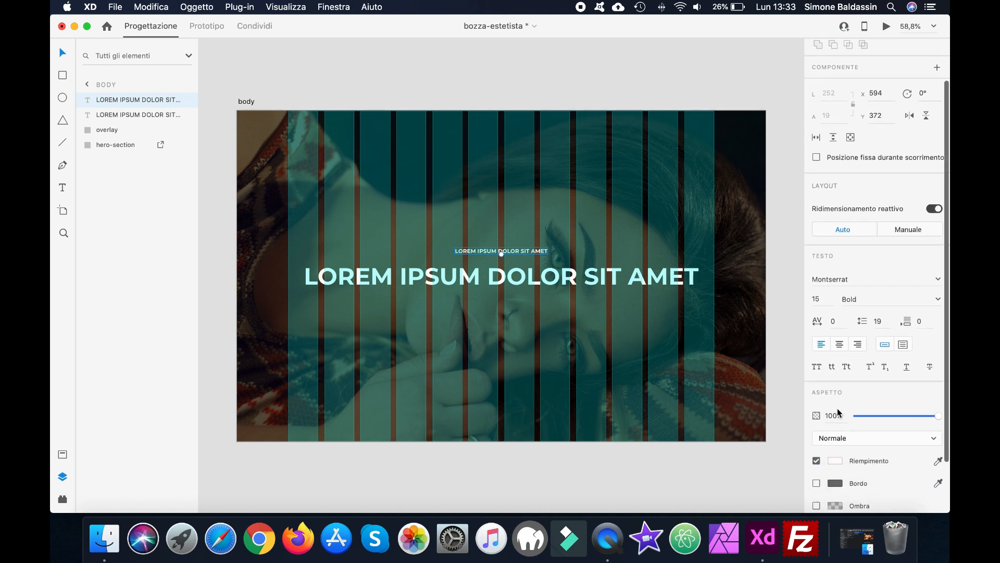
left_click(836, 436)
type("d7b4")
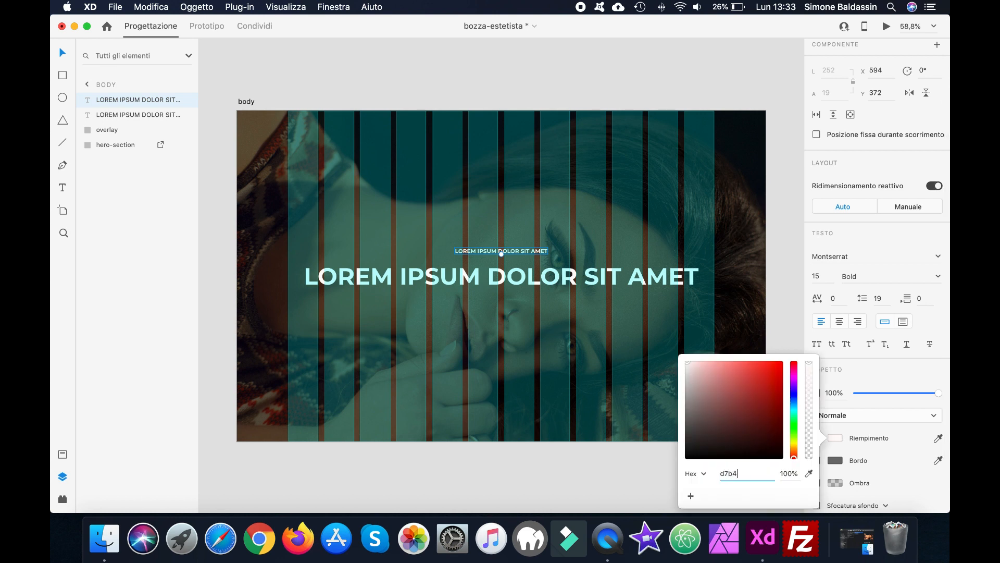
type("74")
key("Return")
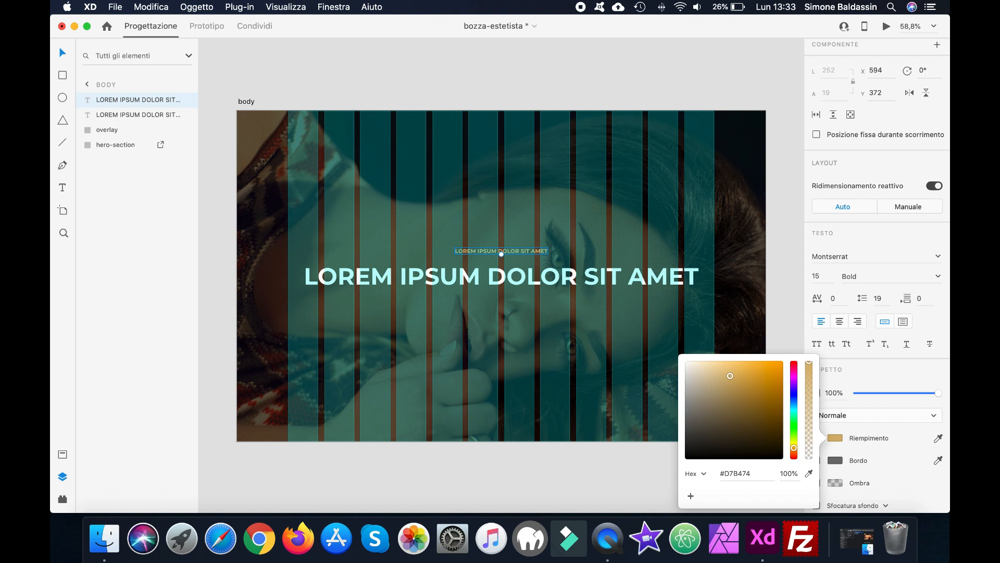
left_click(839, 437)
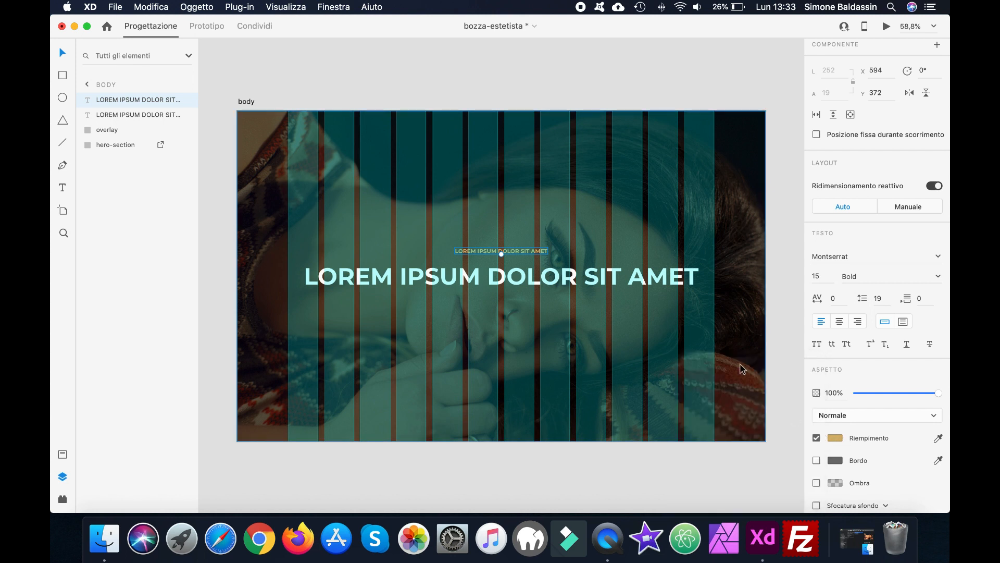
key("super+s")
Step: Hide the layout grid to examine the hero section with nothing selected, and show the grid again
key("shift+super+apostrophe")
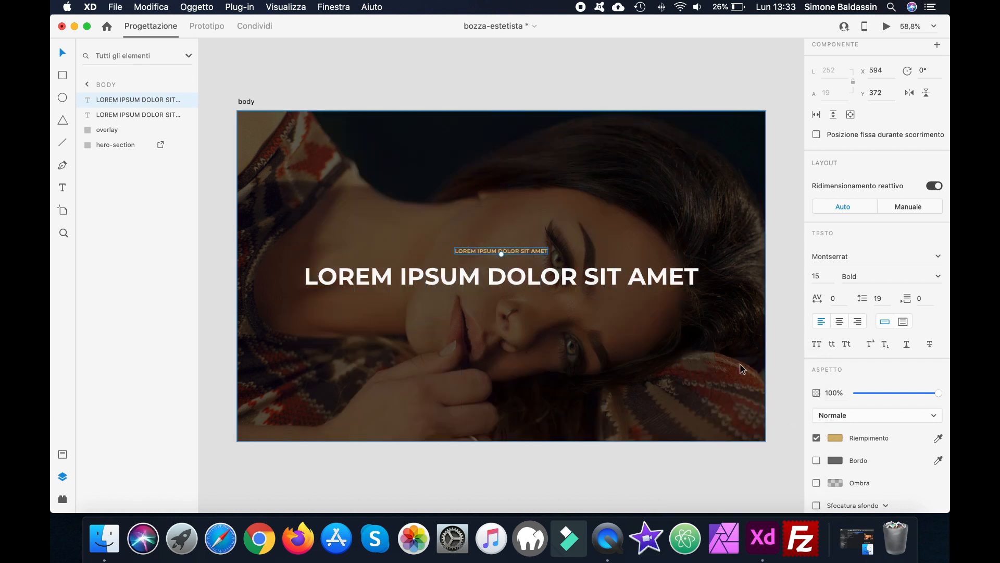
left_click(503, 85)
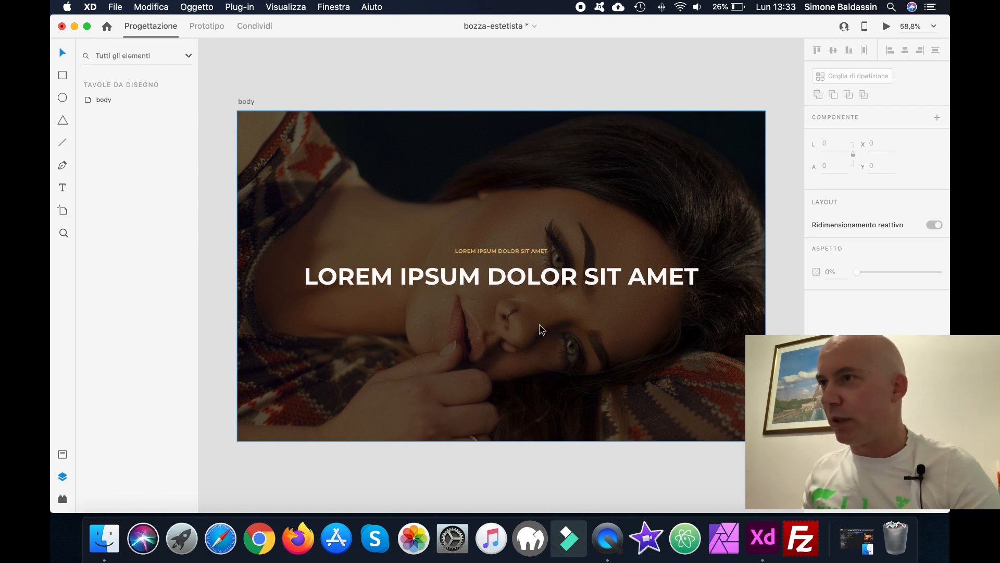
key("super+shift+apostrophe")
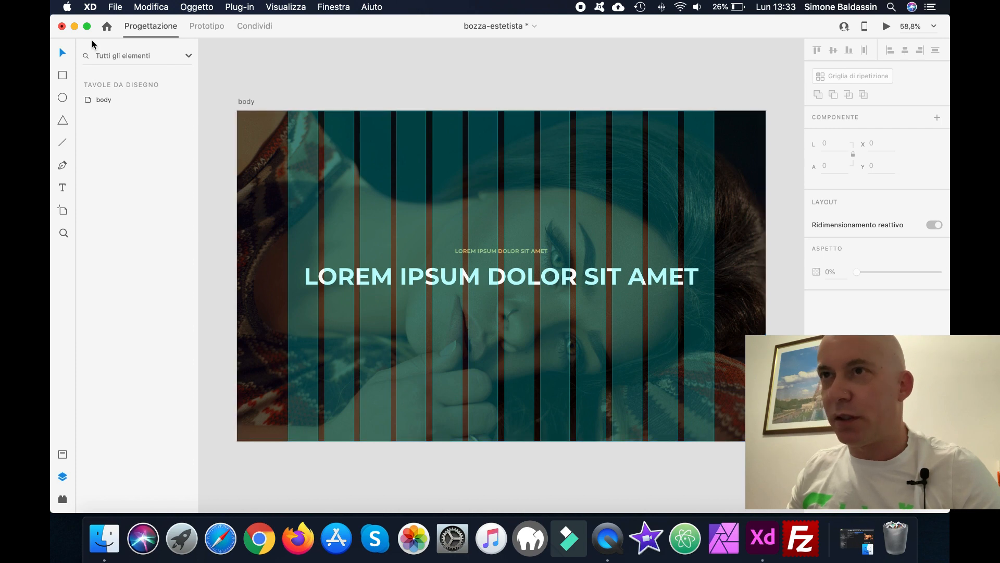
Step: Draw a button rectangle of about 212 by 59 below the title, centred on the layout grid at X 614
left_click(64, 77)
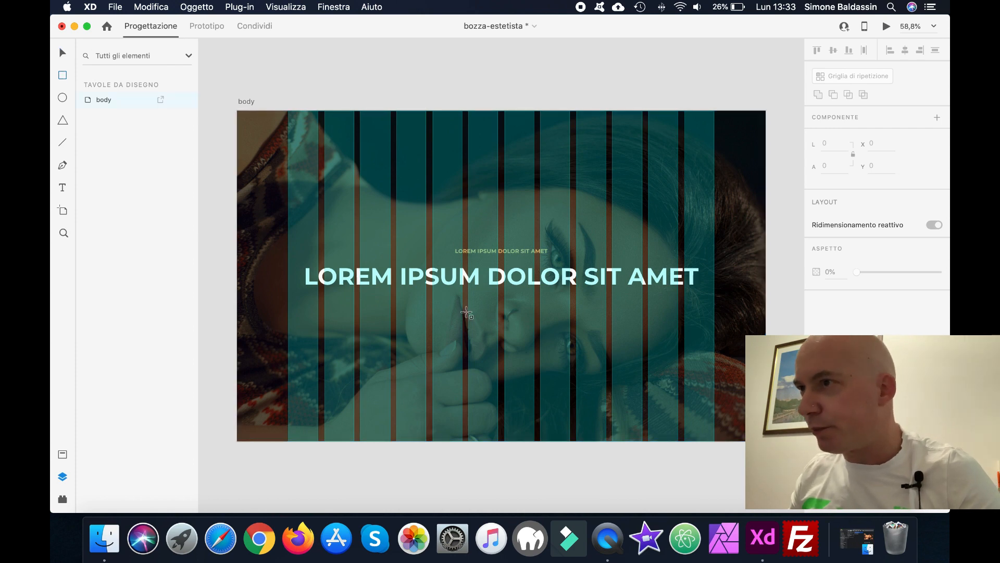
key("super+1")
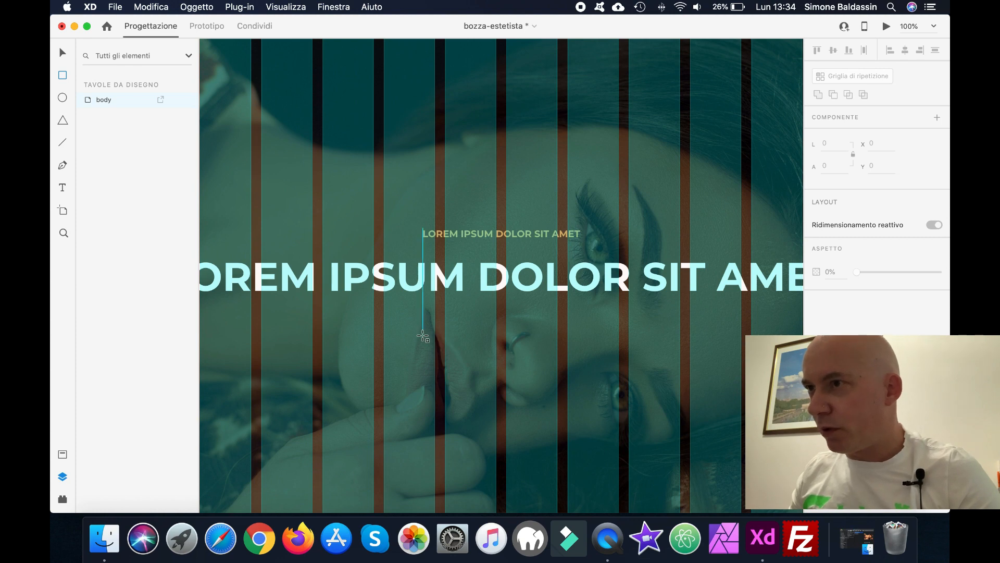
mouse_move(435, 335)
left_mouse_down()
mouse_move(438, 354)
mouse_move(492, 390)
mouse_move(619, 386)
left_mouse_up()
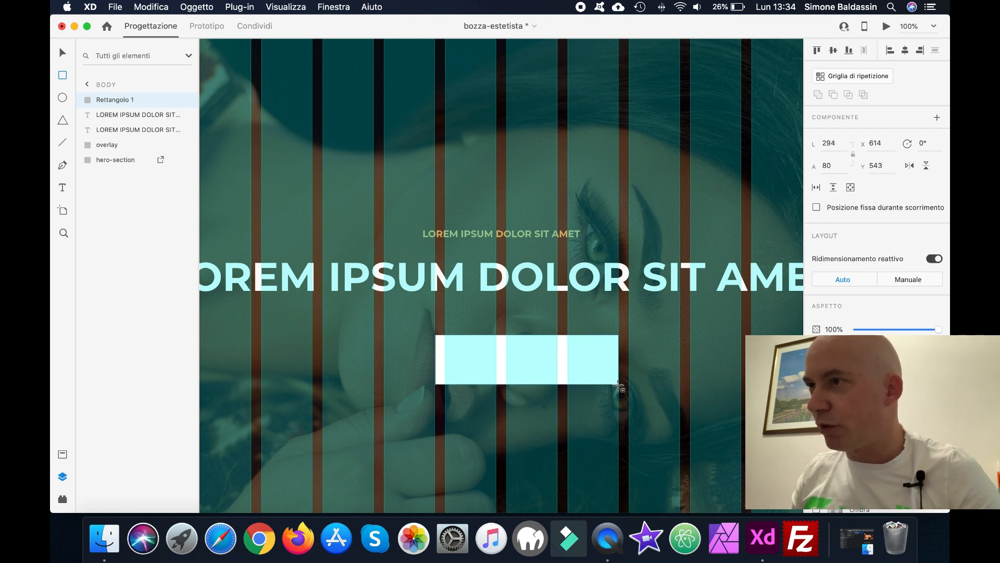
left_click_drag(616, 386, 617, 372)
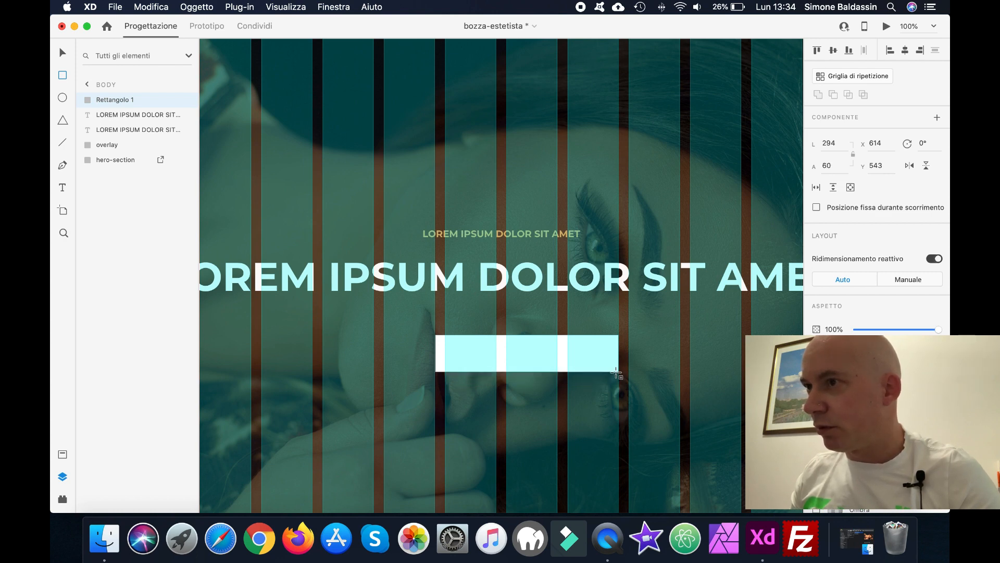
left_click_drag(616, 372, 567, 371)
key("v")
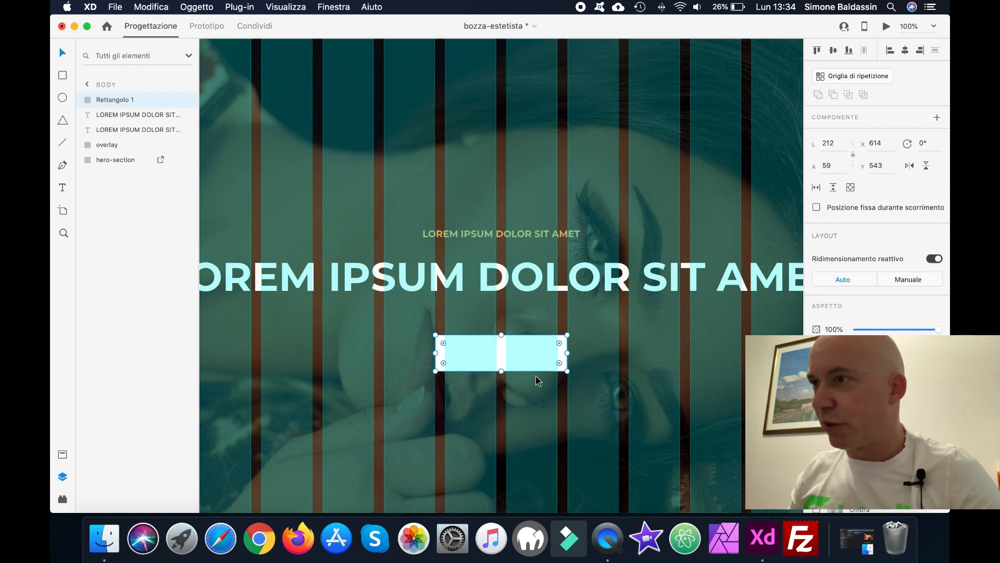
Step: Move the rectangle down to Y 559 and examine the hero section with the layout grid temporarily hidden
left_click_drag(497, 356, 499, 366)
key("super+0")
key("super+shift+apostrophe")
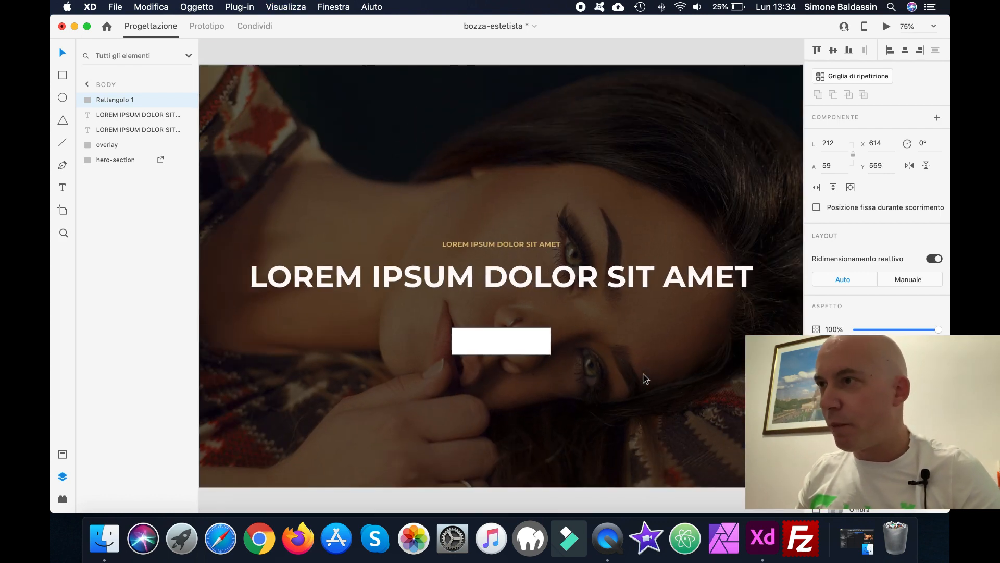
key("super+shift+apostrophe")
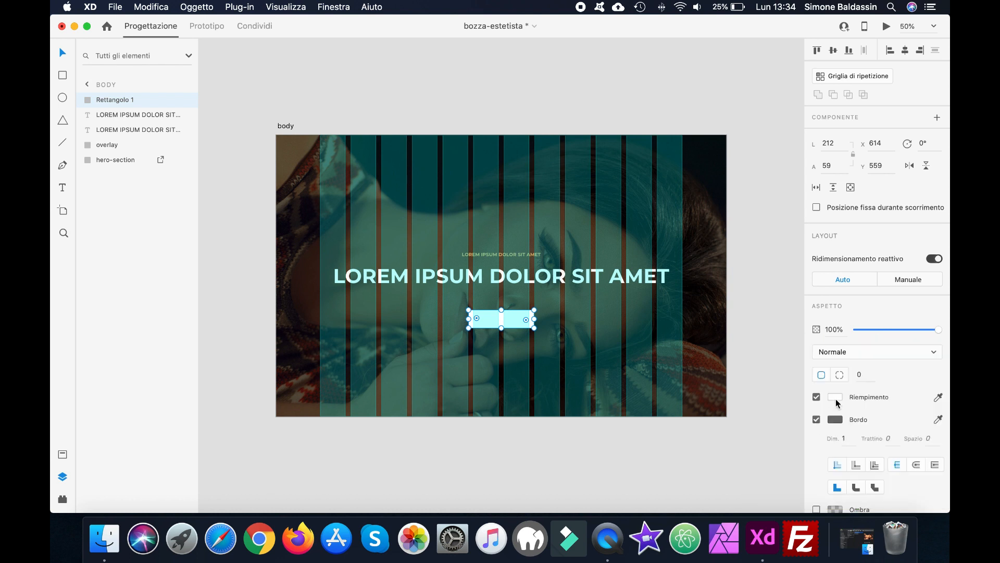
Step: Set the rectangle's border colour to gold #D7B474 and its border size to 2
left_click(834, 421)
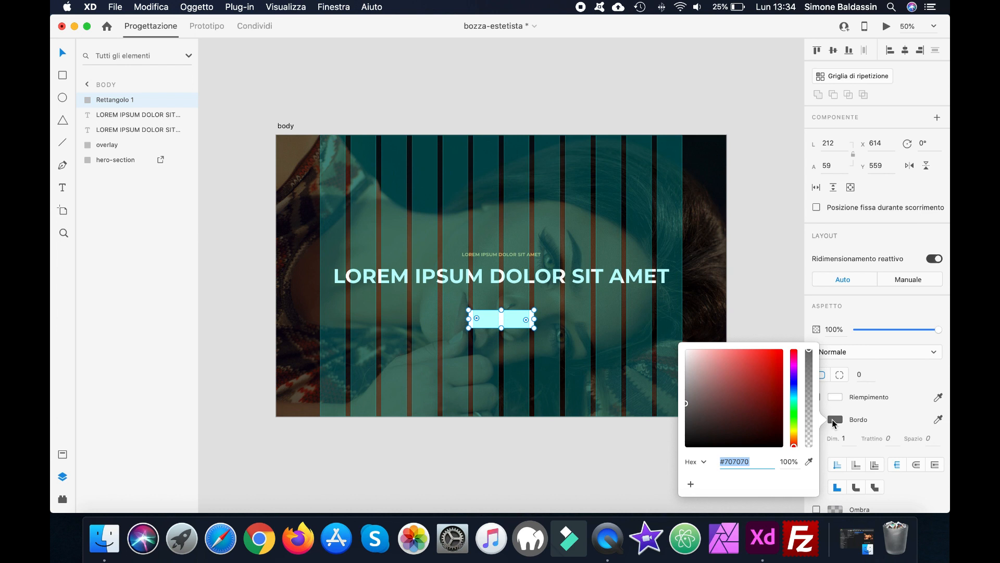
type("d7b474")
key("Return")
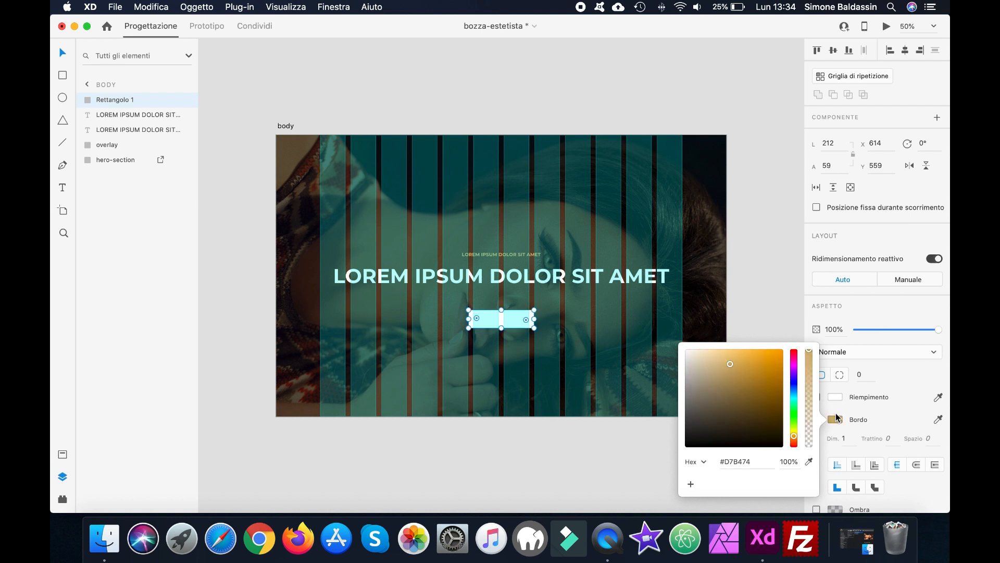
left_click(843, 440)
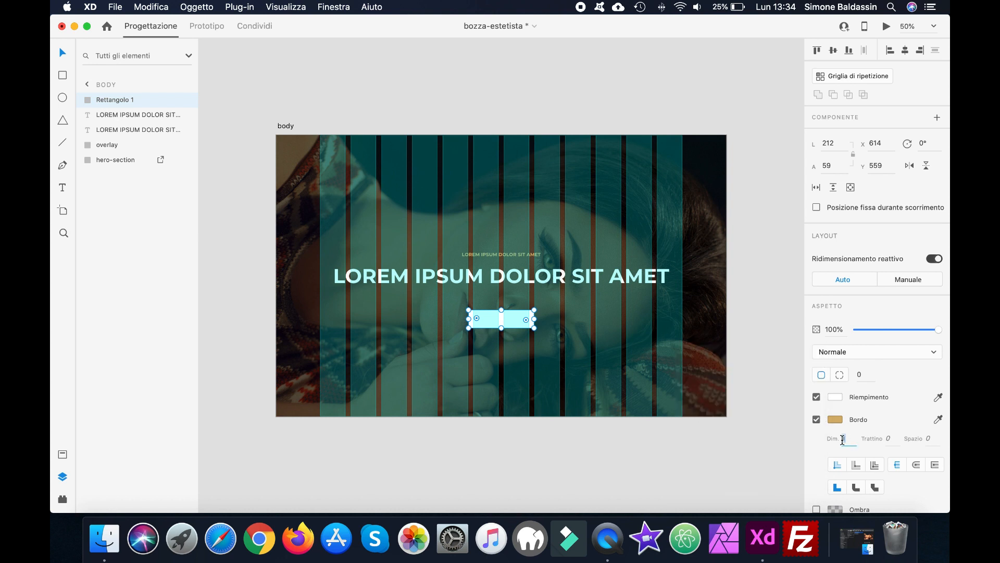
type("2")
key("Return")
Step: Turn off the rectangle's fill and hide the layout grid to examine the outlined button
left_click(497, 319)
left_click(817, 397)
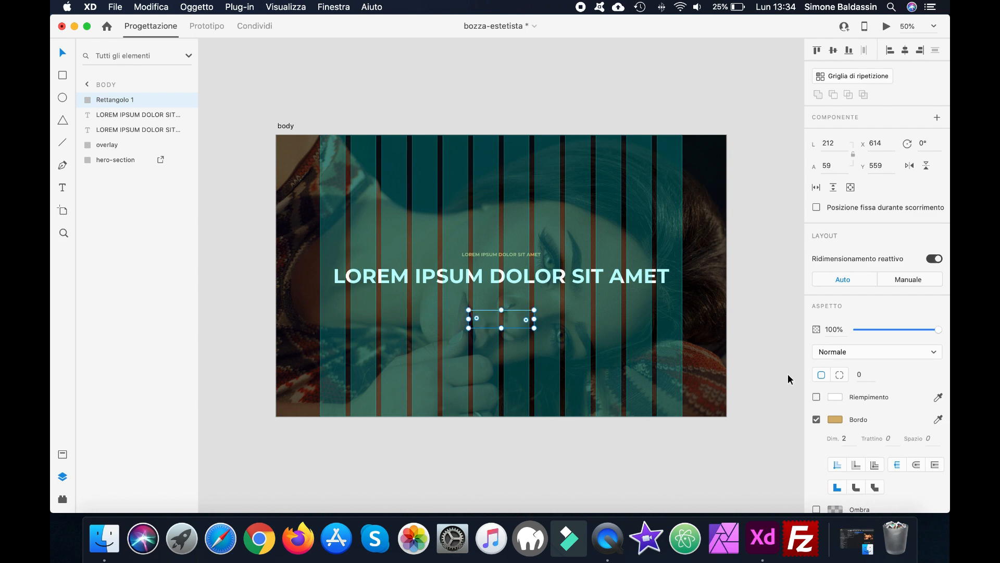
key("super+equal")
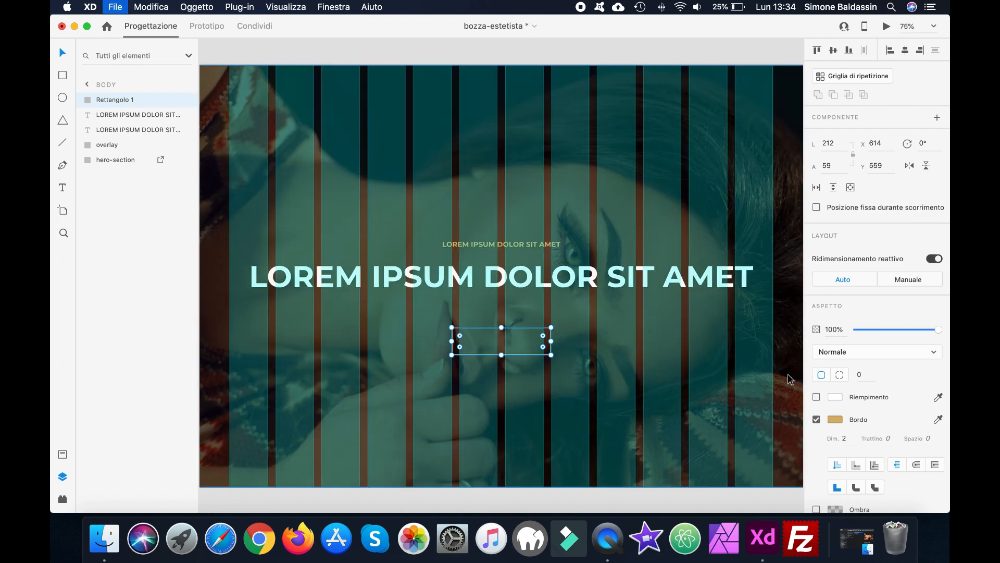
key("super+shift+apostrophe")
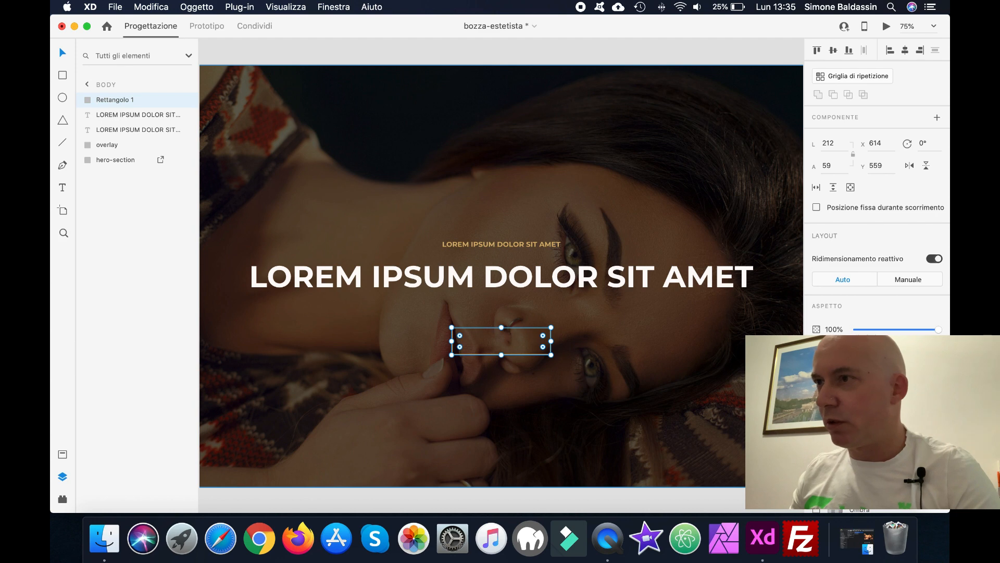
left_click(727, 353)
key("super+minus")
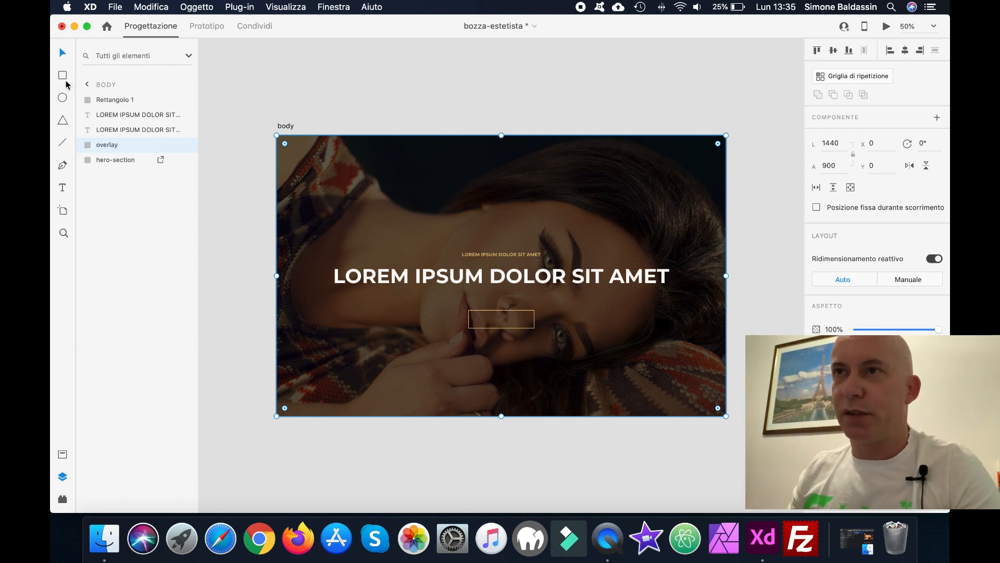
Step: Add the text "CONTATTACI" and move it inside the outlined button at X 670 and Y 579
left_click(62, 187)
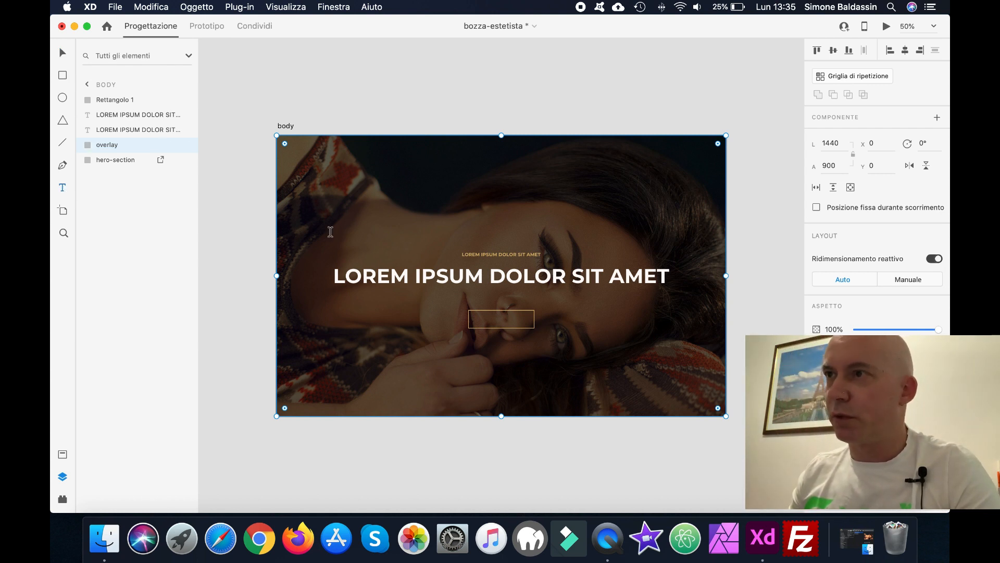
left_click(423, 208)
type("conta")
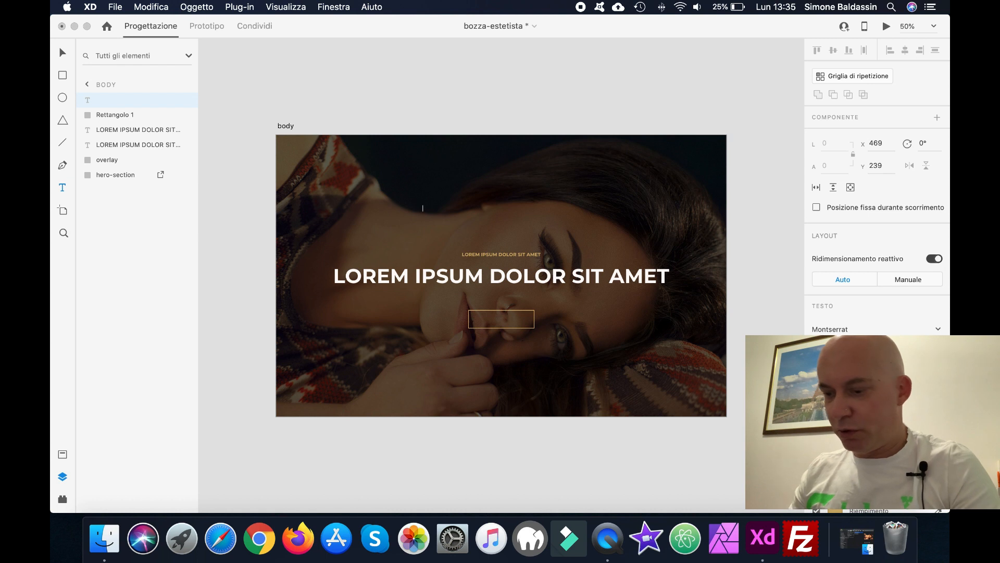
type("ttaci")
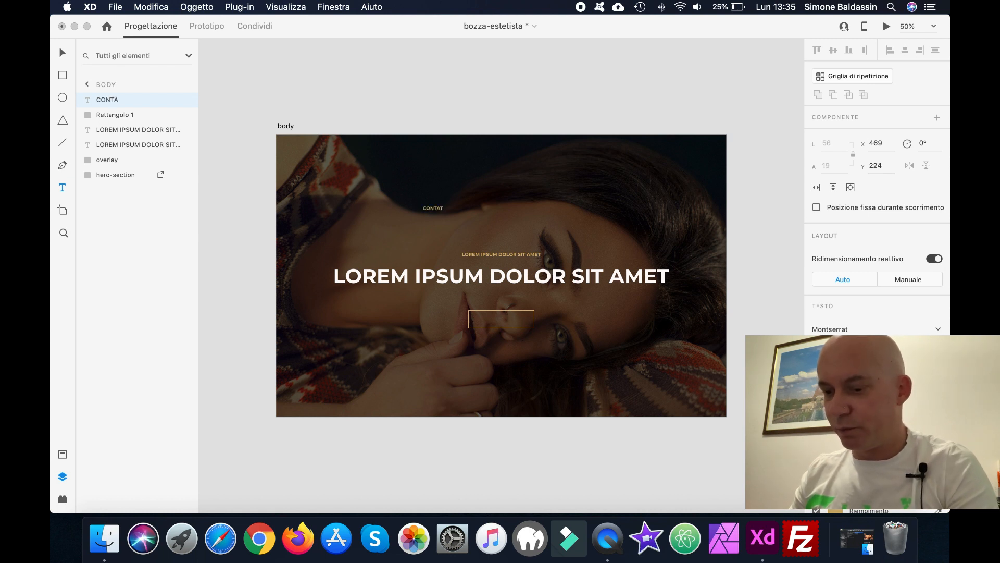
key("Escape")
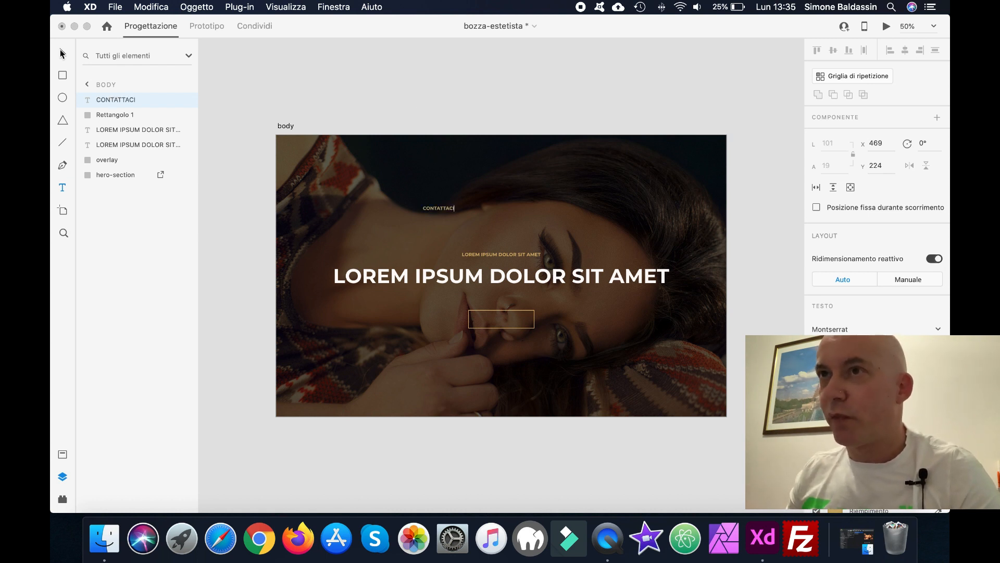
left_click_drag(443, 210, 505, 322)
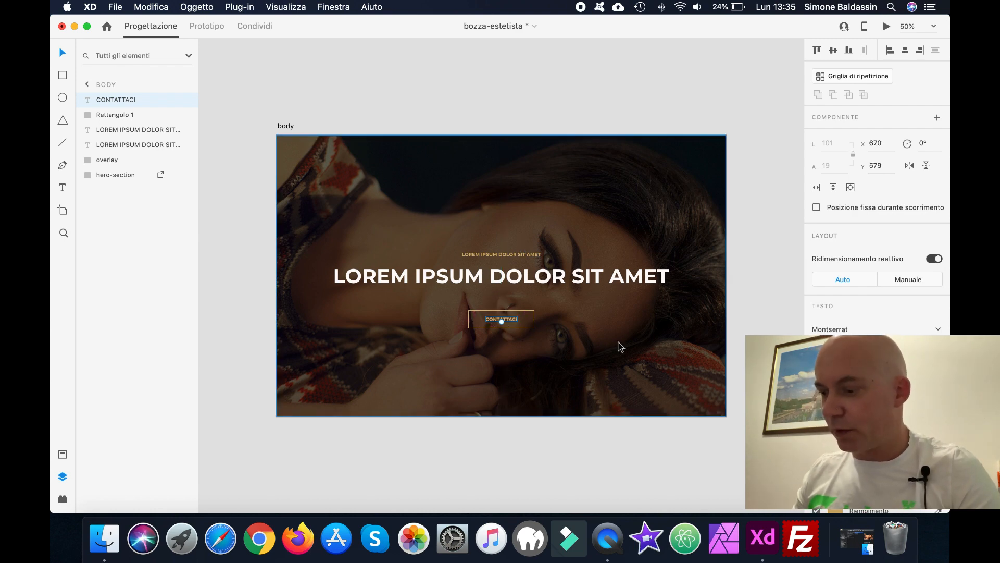
Step: Set the fill colour of the CONTATTACI text to white #FFFFFF
key("super+plus")
left_click(508, 365)
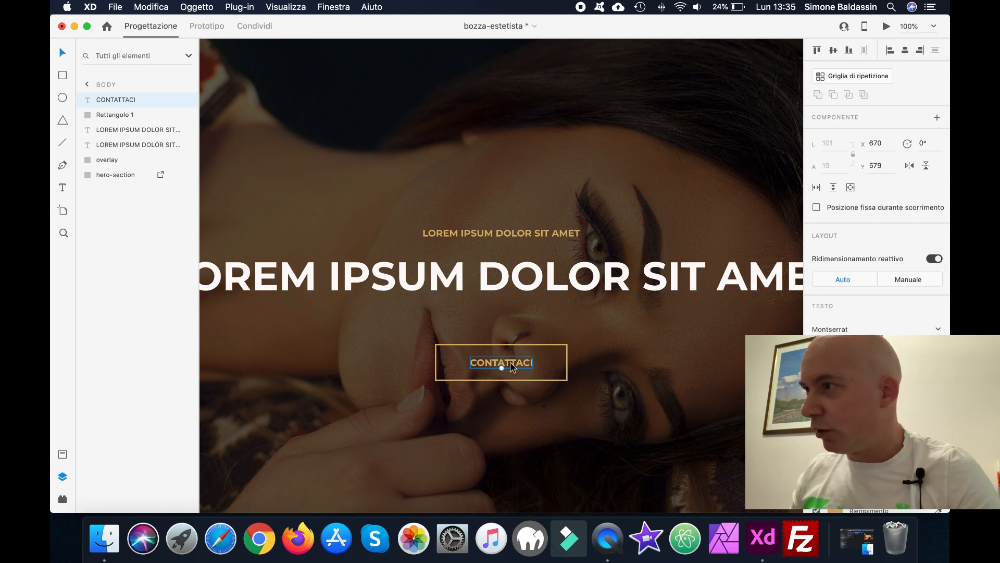
scroll(829, 488, "down", 2)
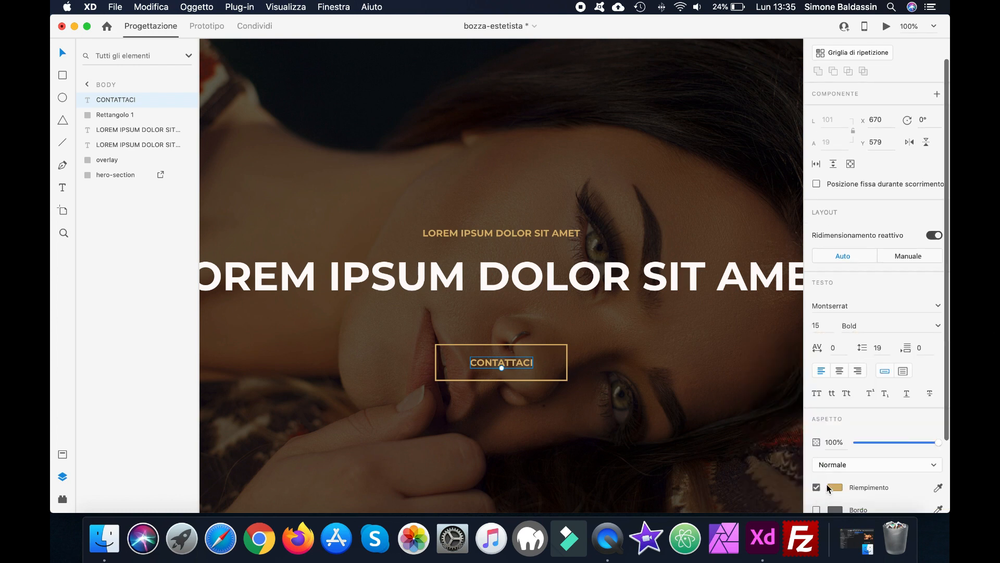
left_click(835, 488)
left_click_drag(730, 374, 679, 363)
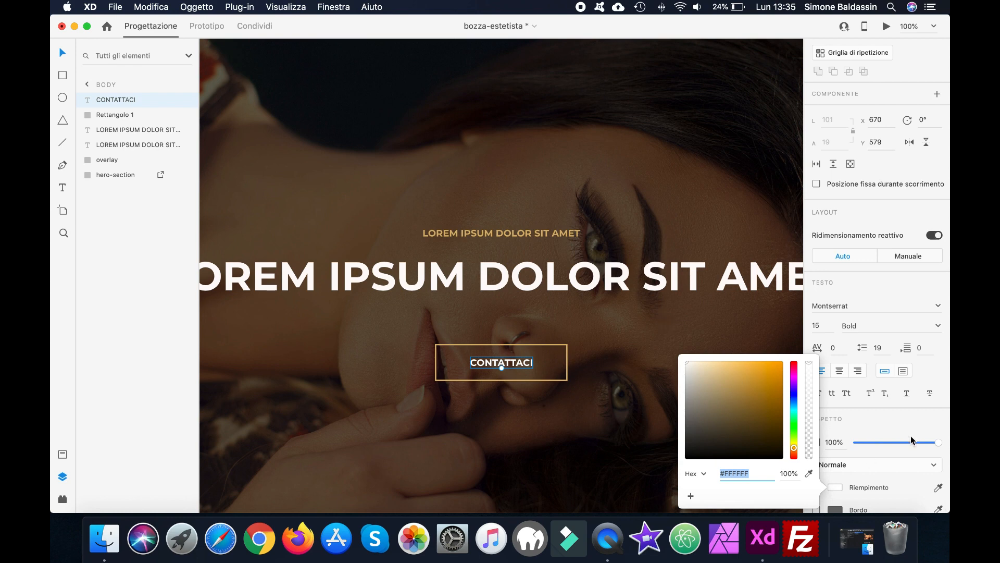
Step: Set the CONTATTACI text's font size to 16 and centre it within the button
left_click(819, 327)
type("16")
key("Return")
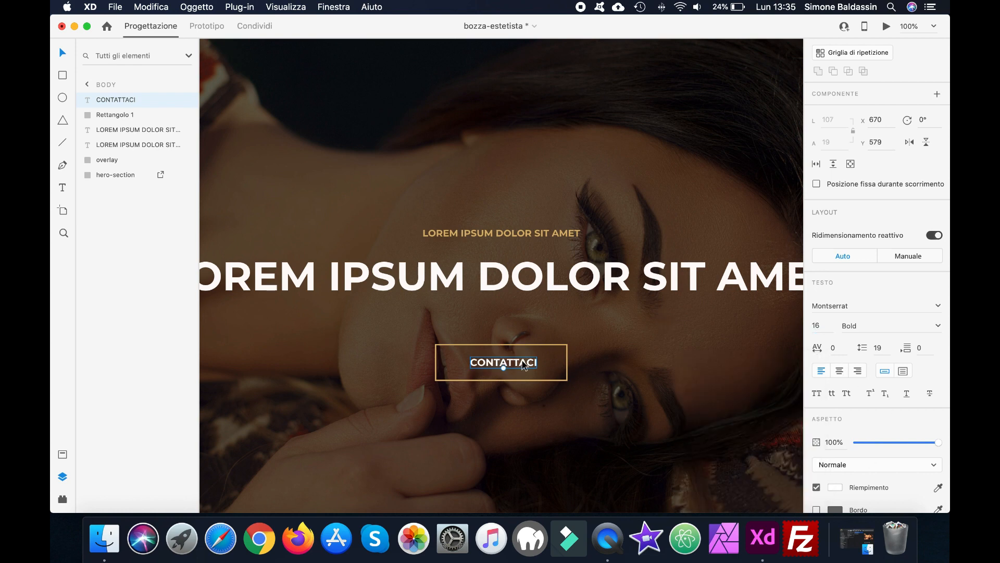
left_click(649, 388)
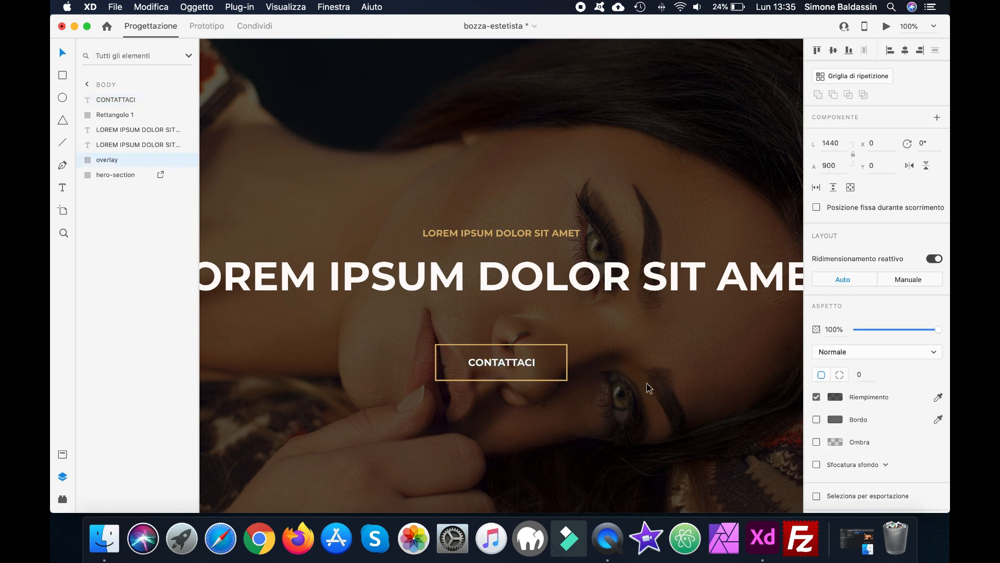
Step: Save the document and deselect everything with the whole artboard in view
key("super+s")
key("super+0")
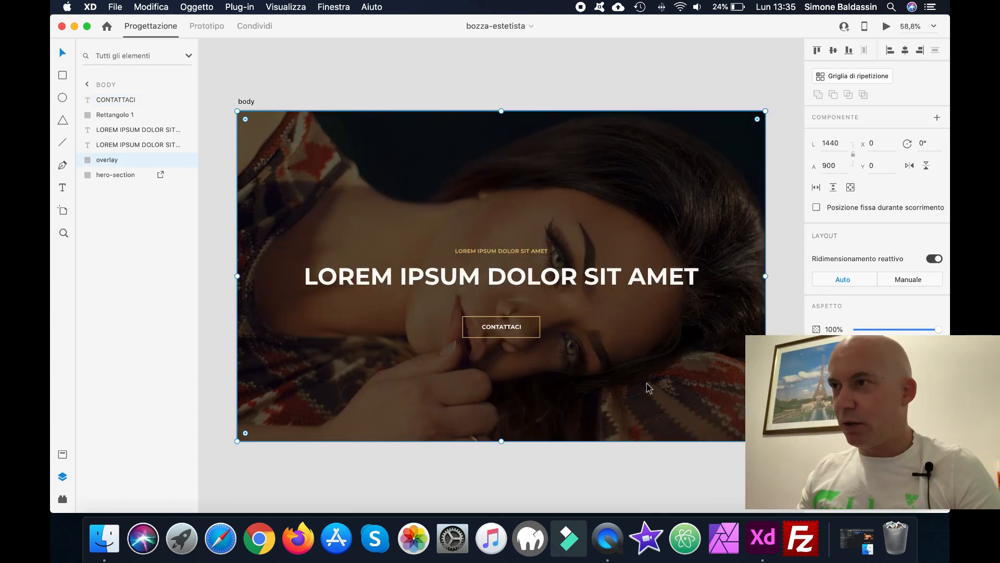
left_click(675, 75)
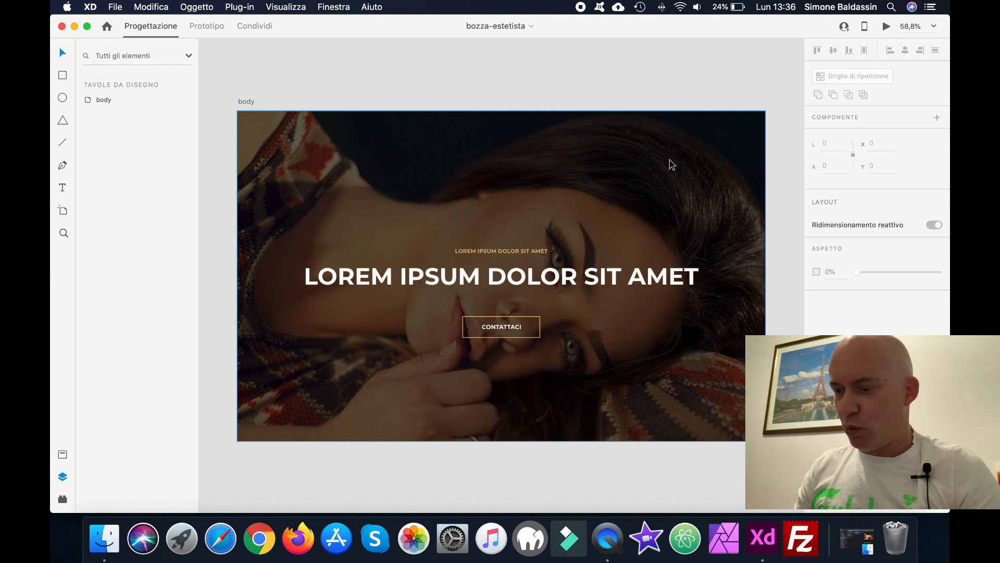
Step: With the layout grid shown, add the text "LOGO TEST" and place it in the first column at X 144 and Y 50
key("super+shift+apostrophe")
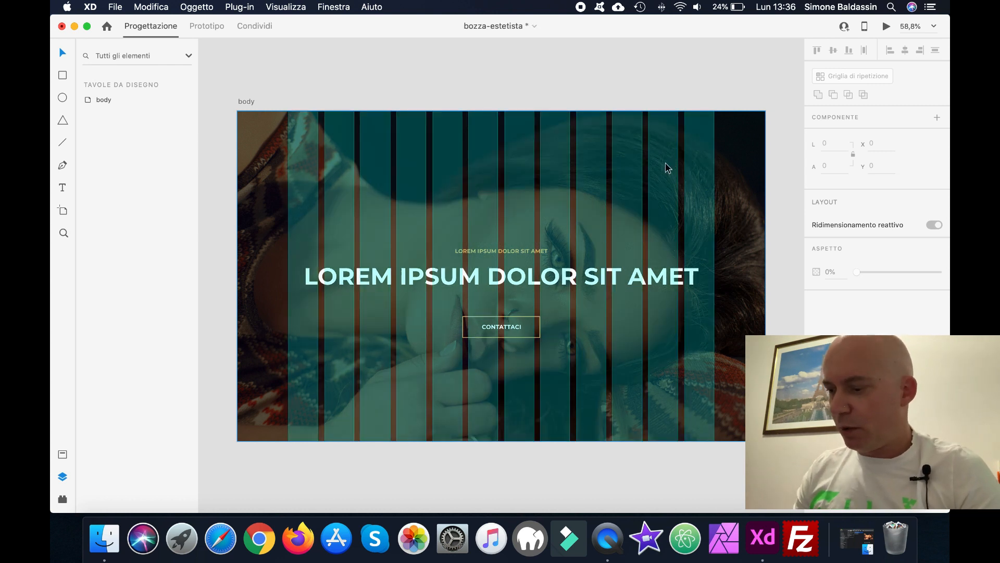
left_click(63, 188)
left_click(360, 182)
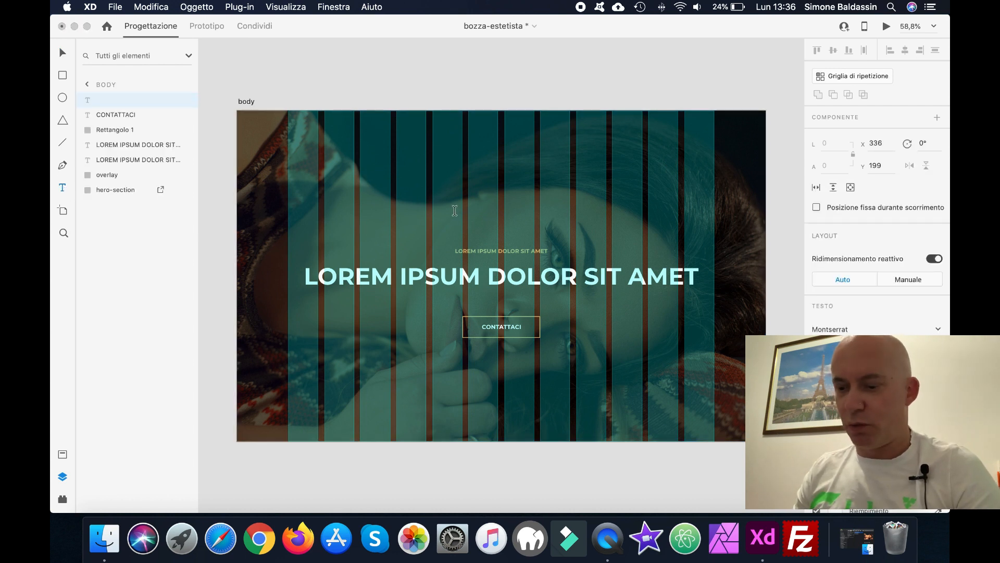
type("LOGO TEST")
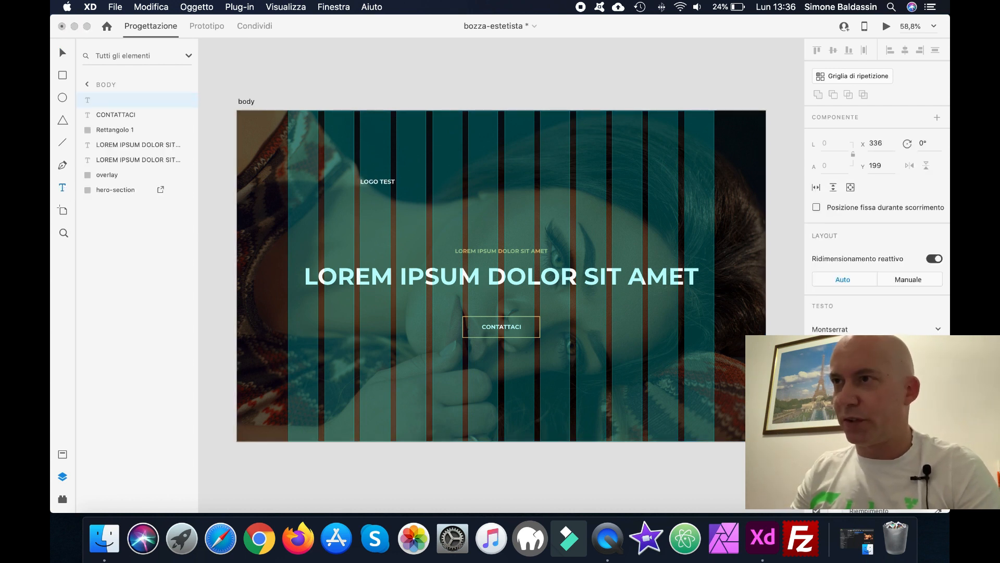
key("Escape")
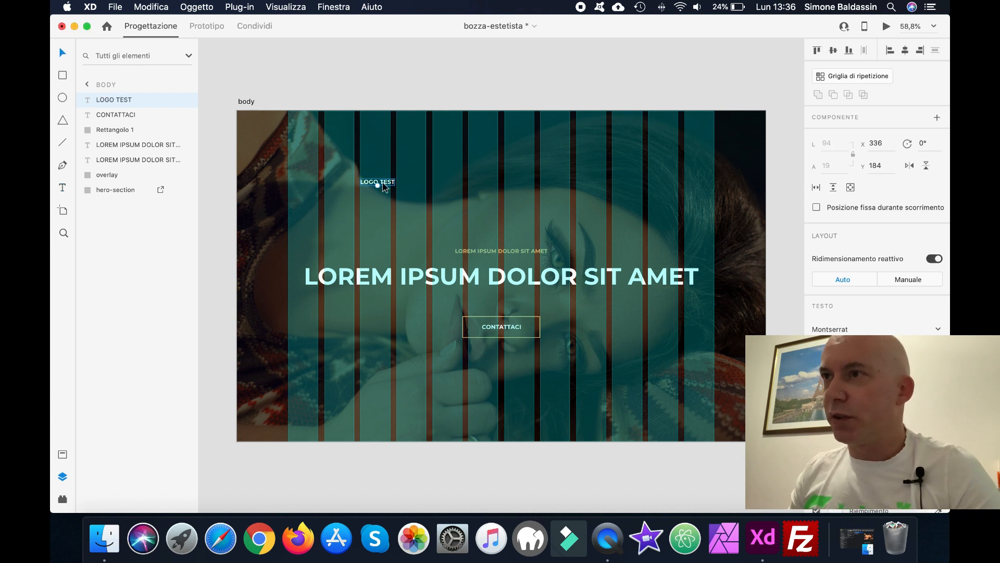
left_click_drag(388, 186, 316, 135)
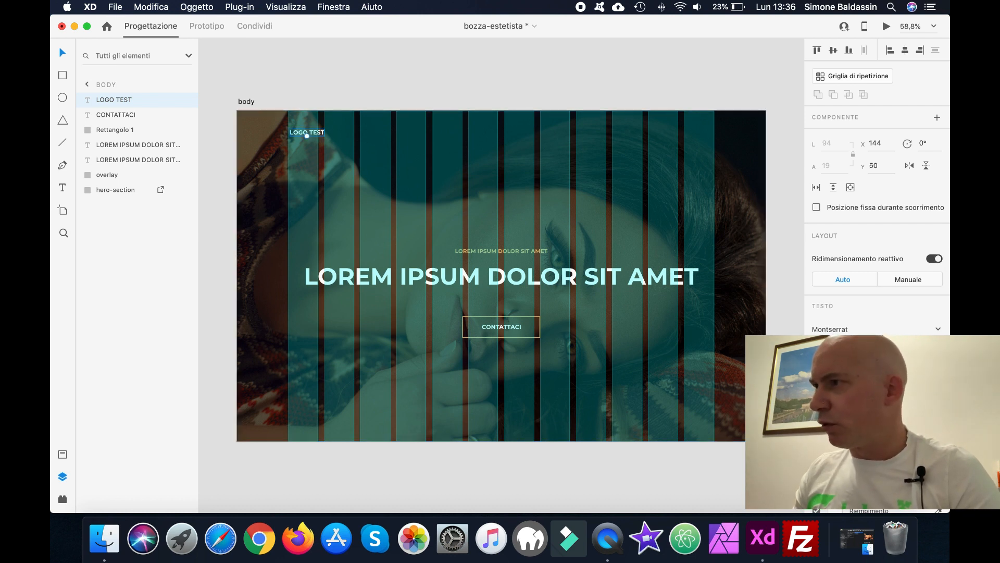
Step: Set the font weight of the LOGO TEST text to ExtraBold
left_click(940, 350)
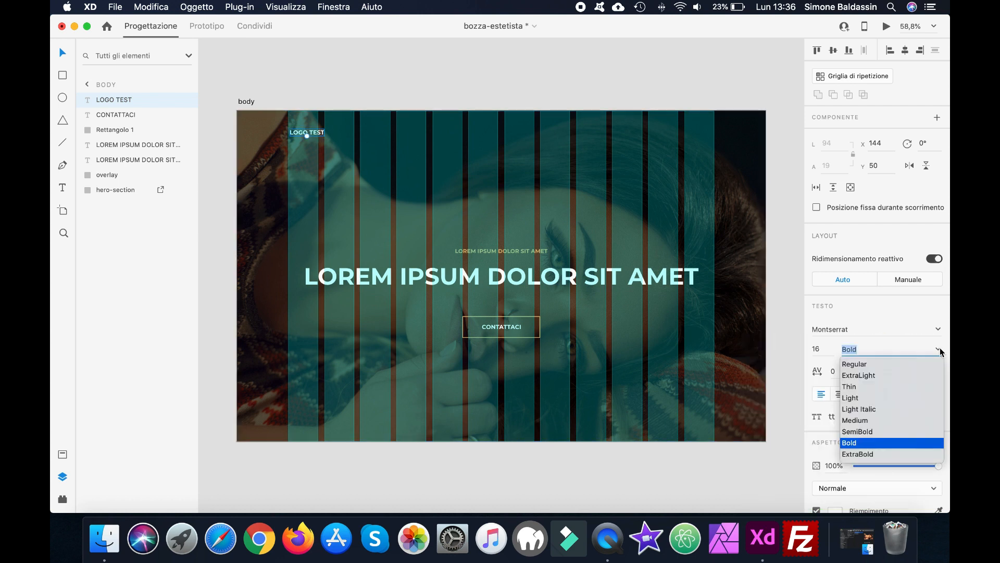
left_click(875, 455)
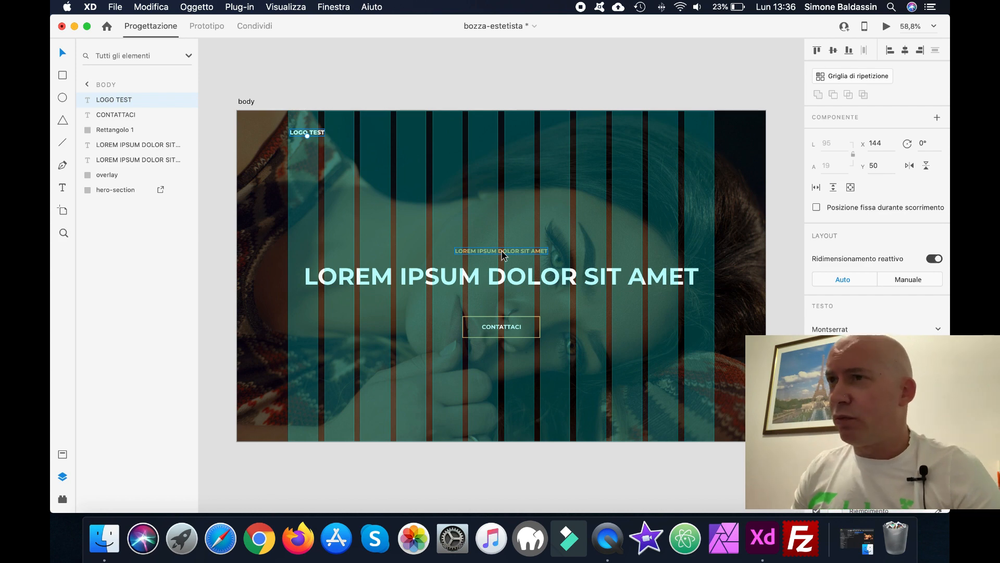
Step: Draw a perfectly horizontal line about 34 px wide in the header, over the second-to-last layout column
key("super+plus")
key("super+plus")
scroll(525, 178, "right", 10)
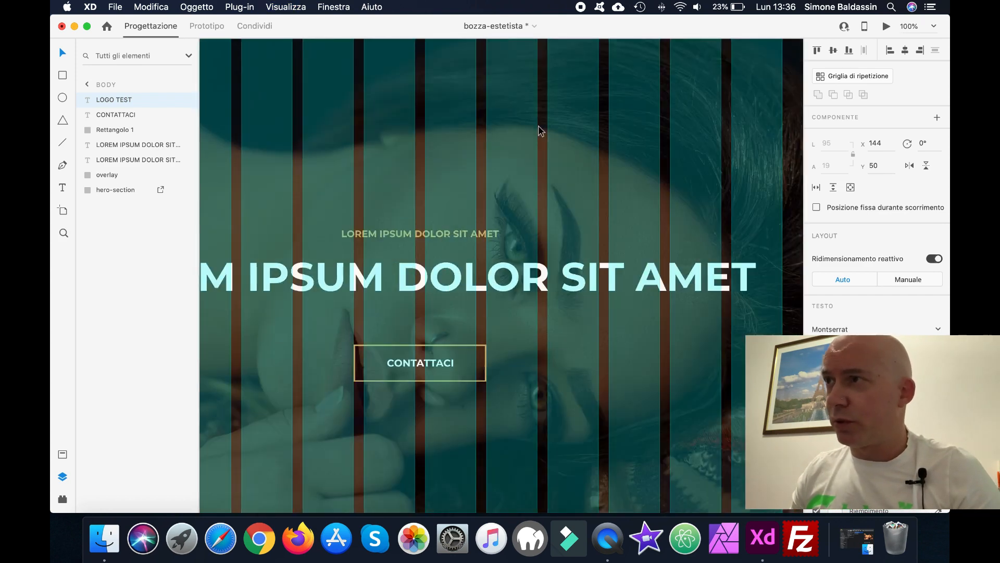
scroll(538, 130, "up", 5)
scroll(539, 131, "left", 3)
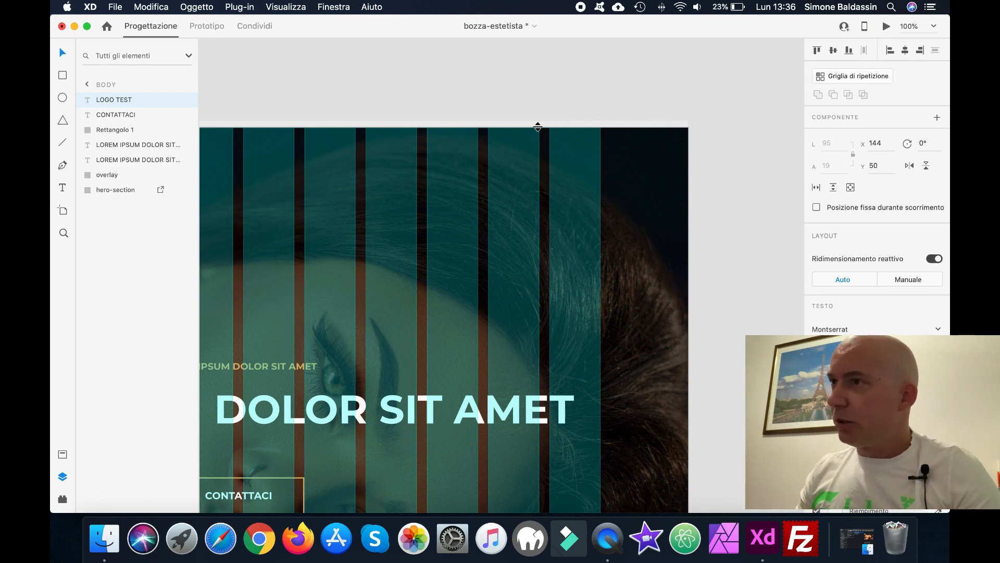
key("super+equal")
scroll(540, 131, "up", 5)
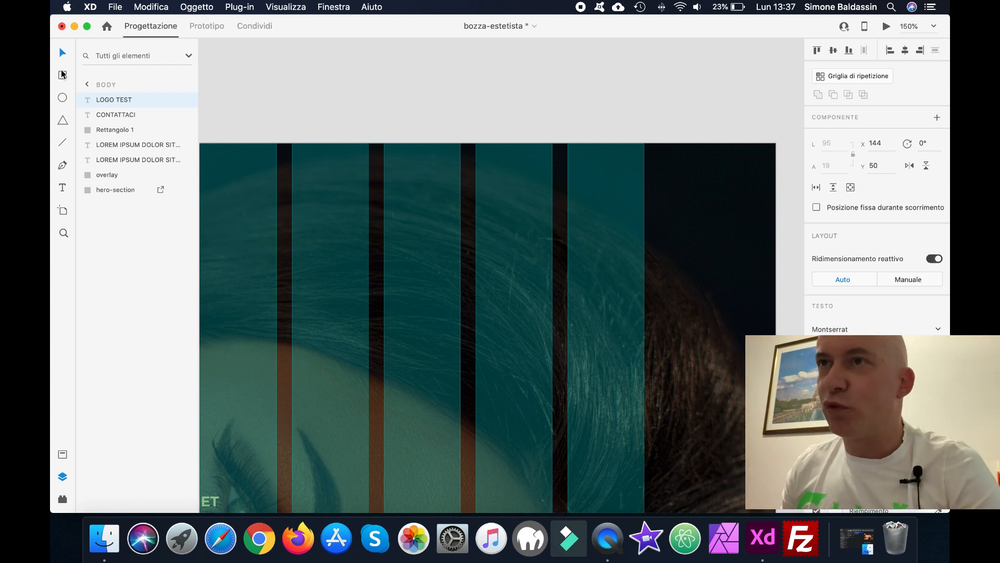
left_click(62, 141)
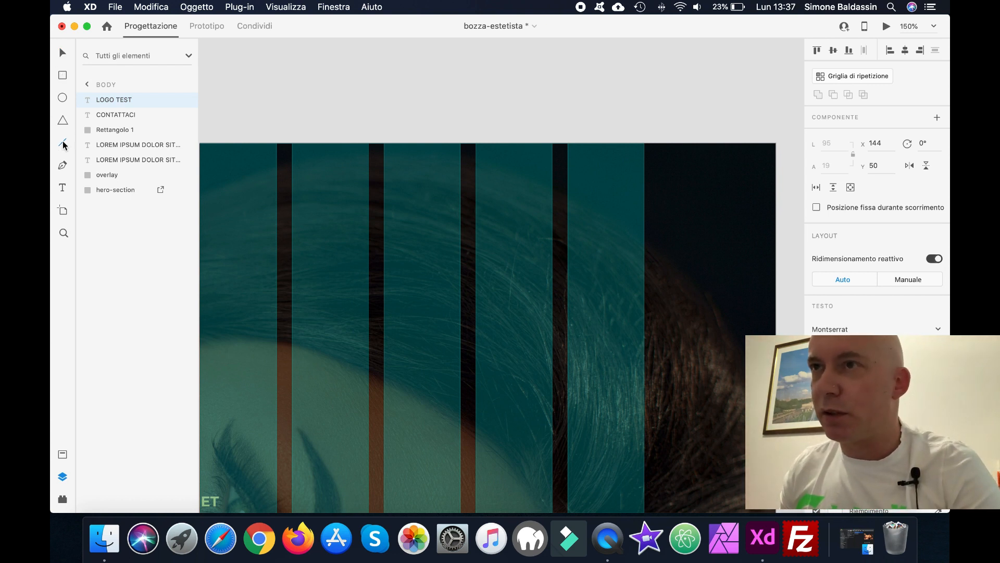
left_click_drag(512, 182, 542, 182)
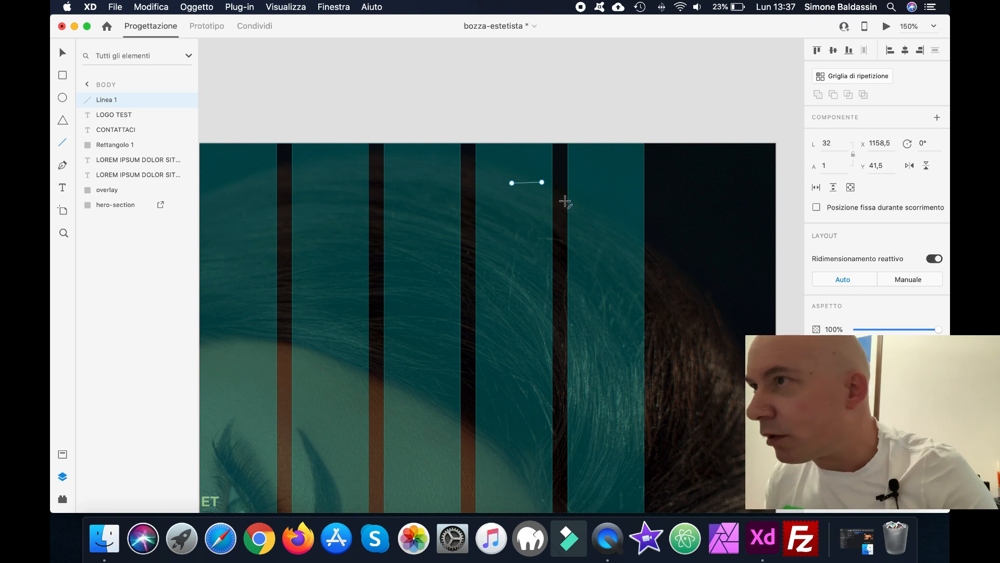
key("super+z")
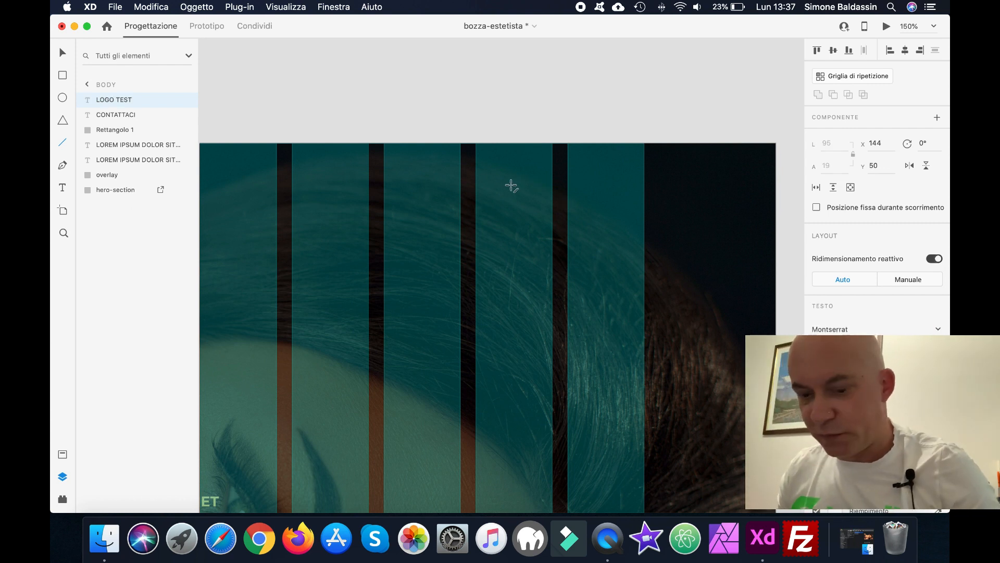
left_click_drag(511, 185, 543, 185)
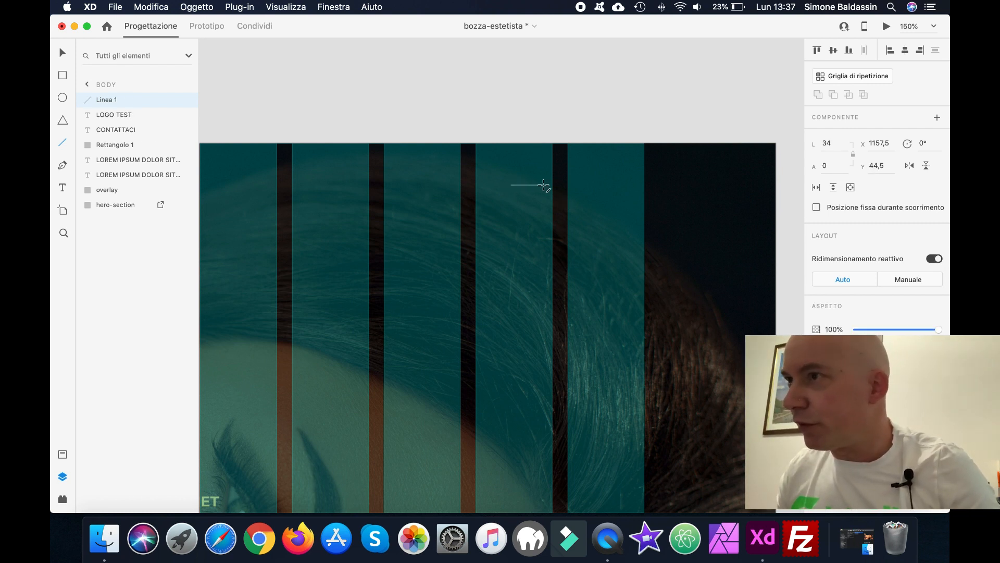
Step: Set the new line's width to 30 and try to set its height to 2
left_click(811, 146)
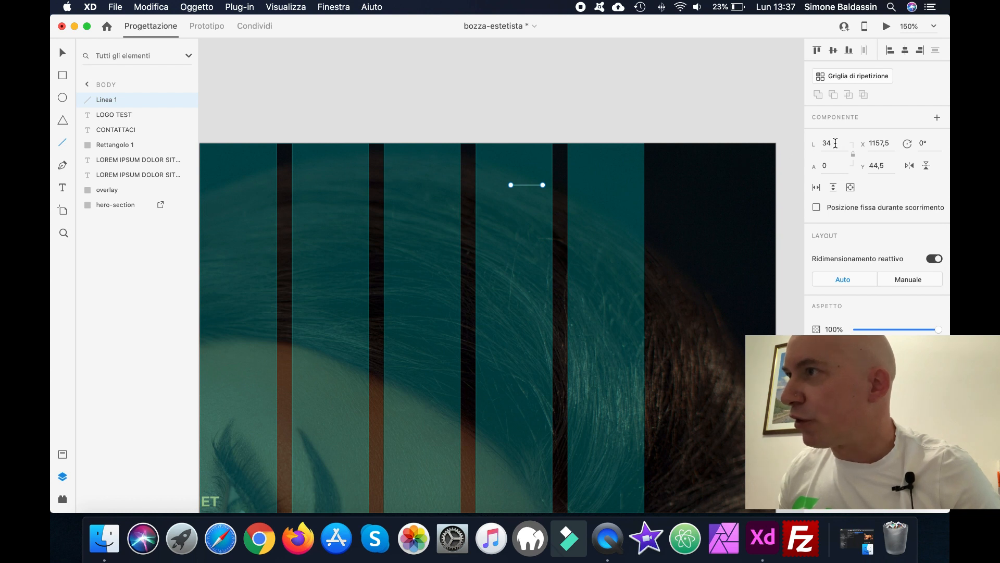
type("30")
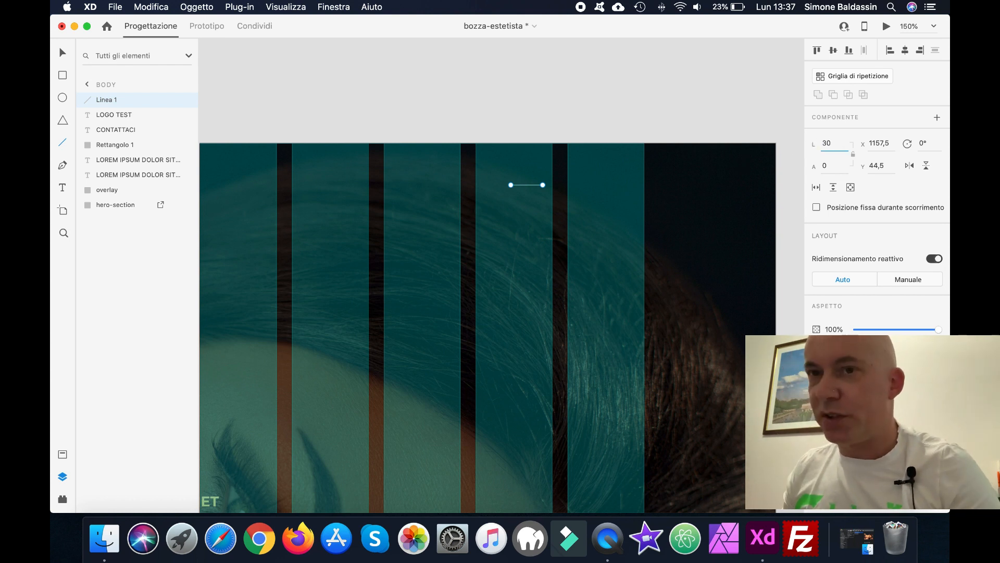
key("Tab")
type("2")
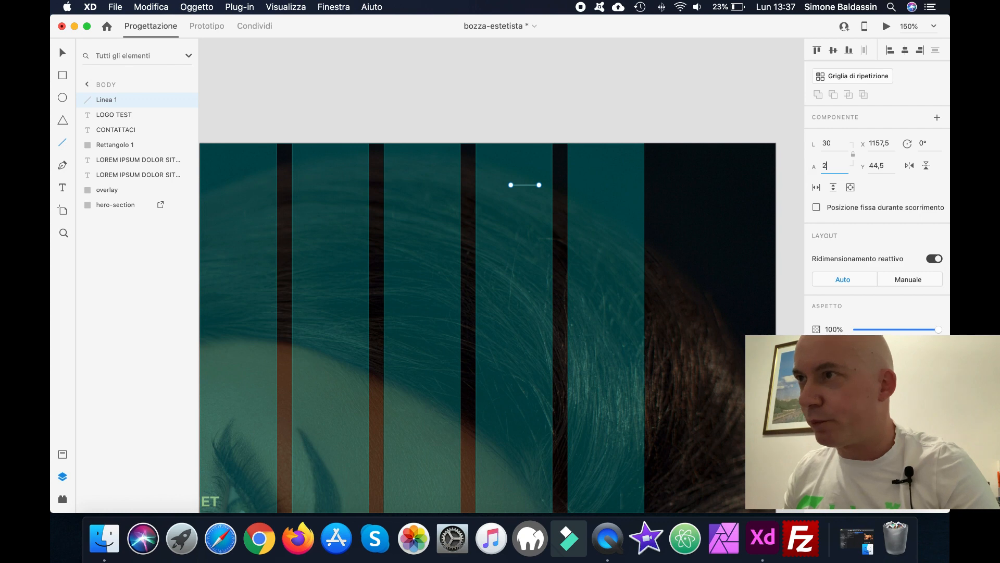
key("Return")
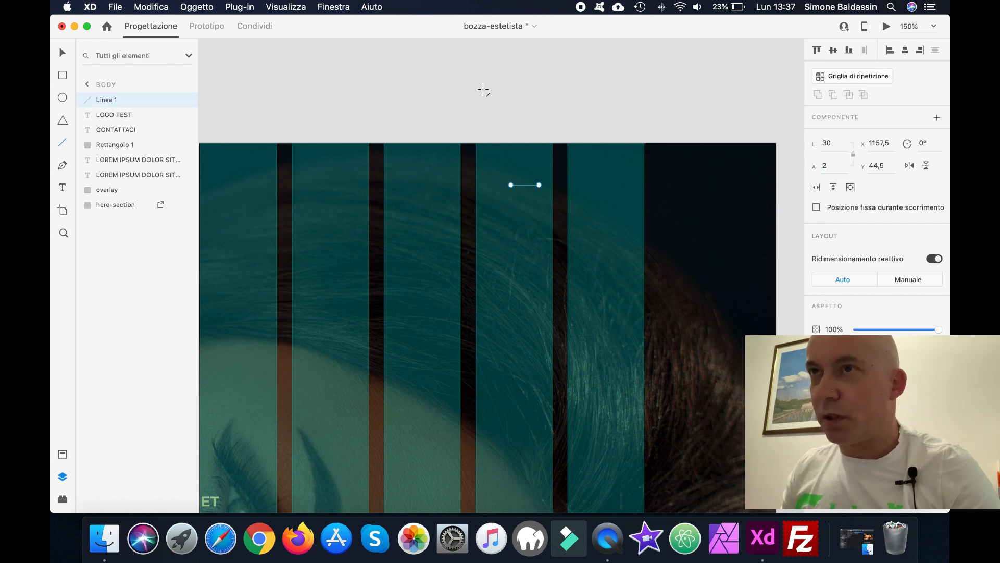
left_click(63, 53)
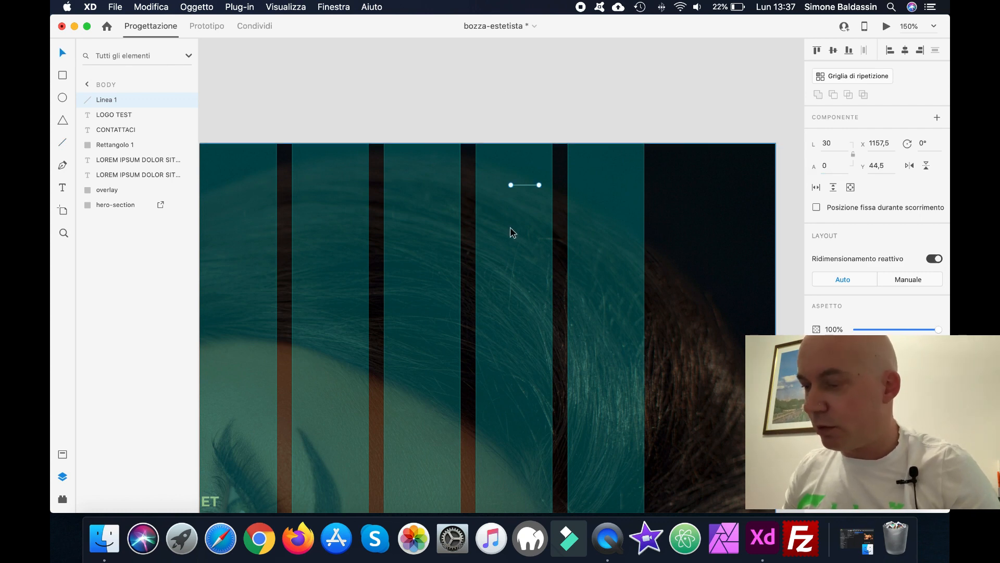
Step: Change the line's border colour to the near-white #FFFCFC
key("super+plus")
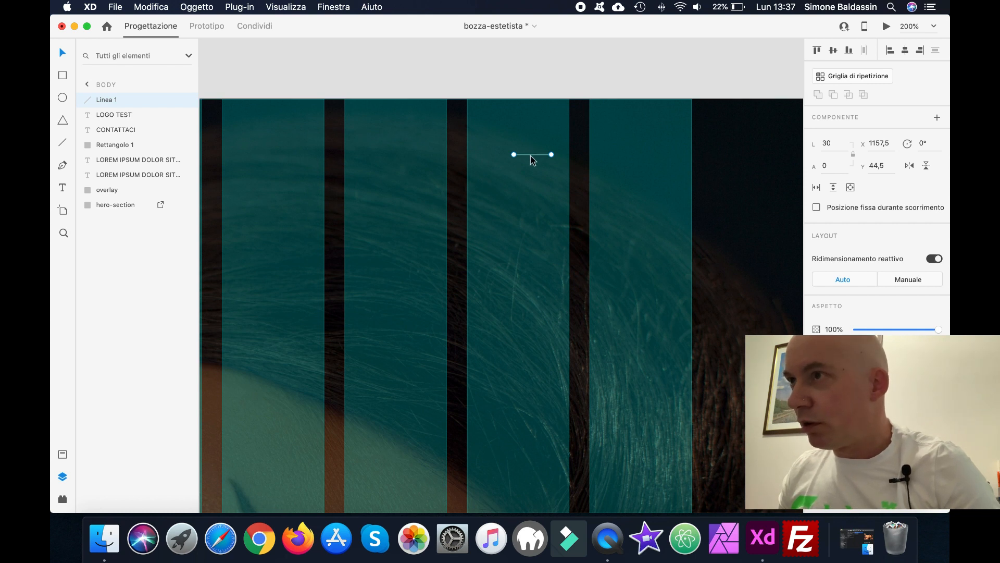
left_click(838, 375)
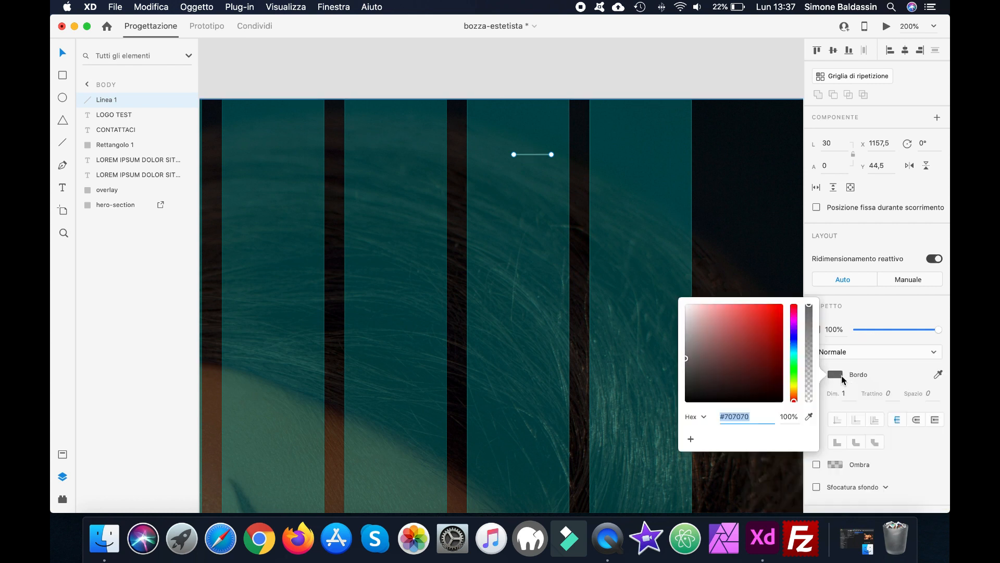
left_click_drag(688, 359, 686, 293)
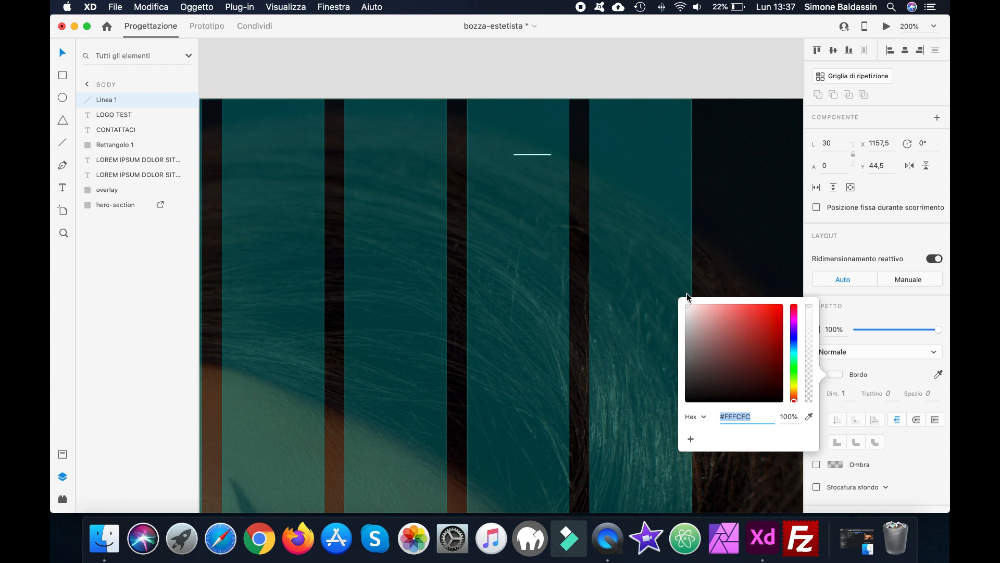
left_click(836, 376)
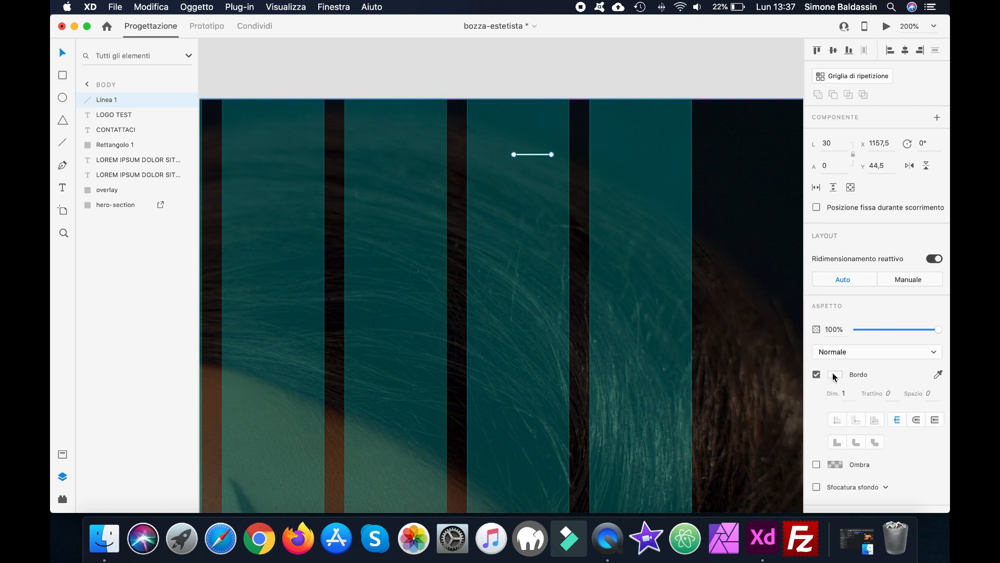
Step: Duplicate the line, place the copy 5 px below the original at Y 49,5, and group both lines
key("super+d")
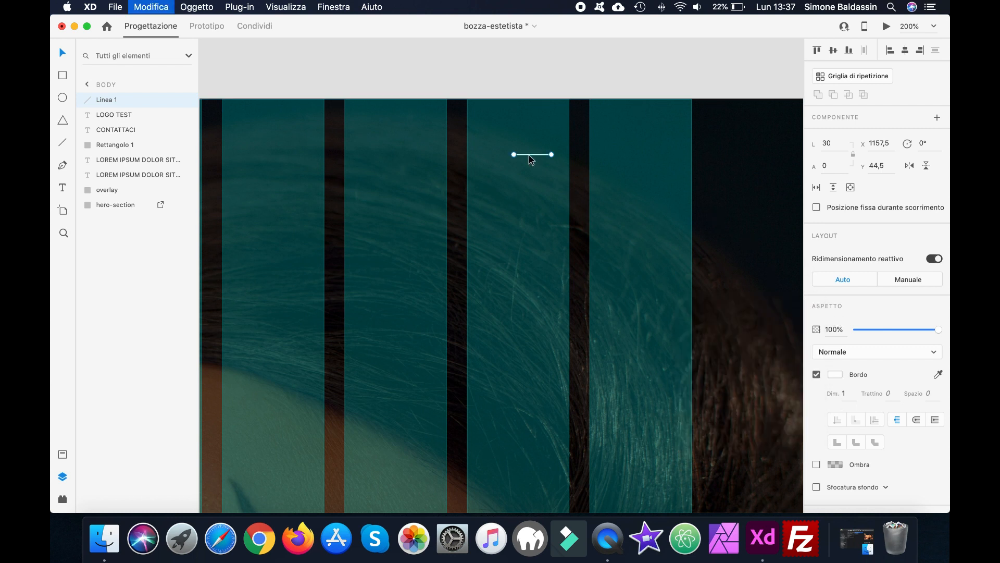
left_click_drag(529, 155, 529, 161)
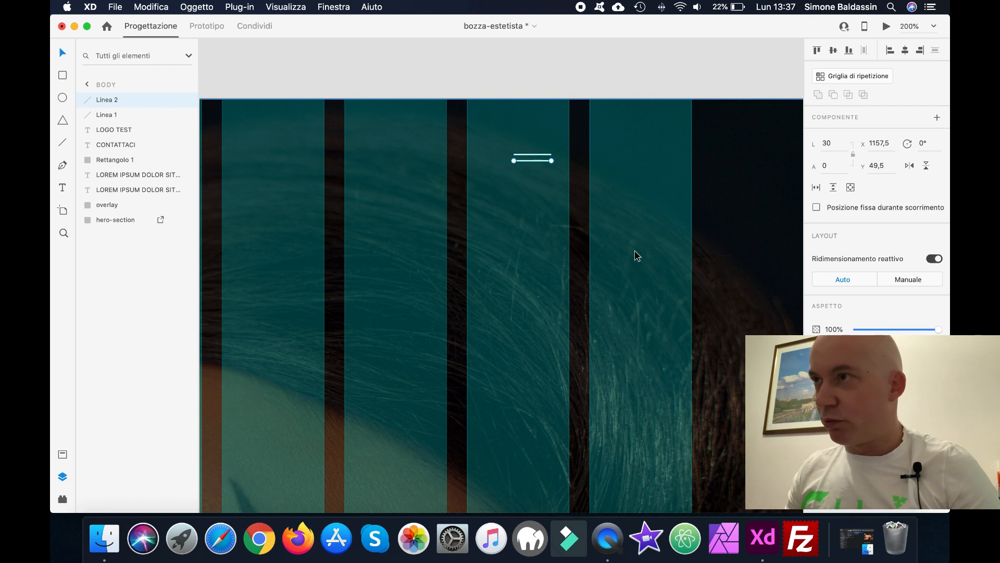
left_click(533, 155)
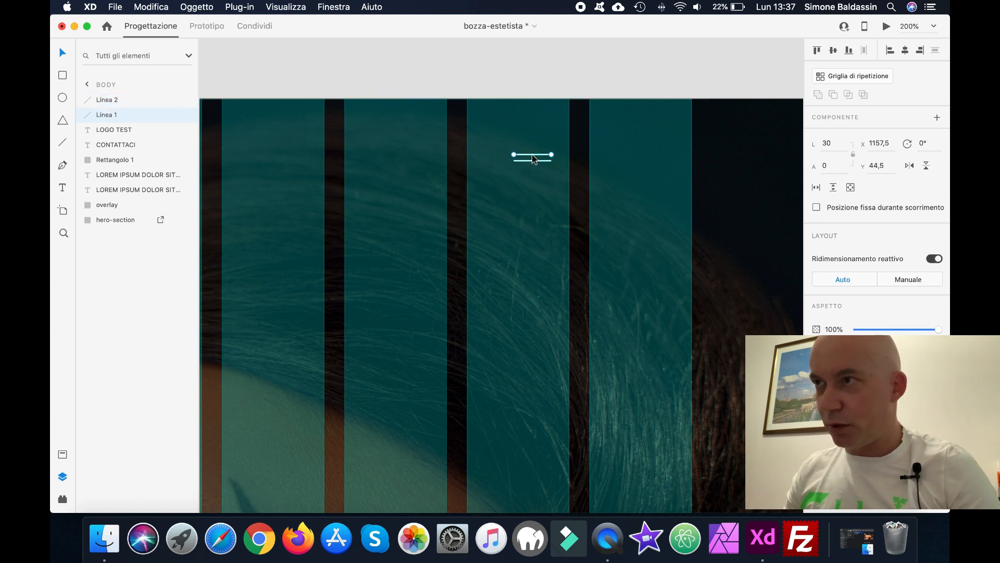
left_click(534, 161, "shift")
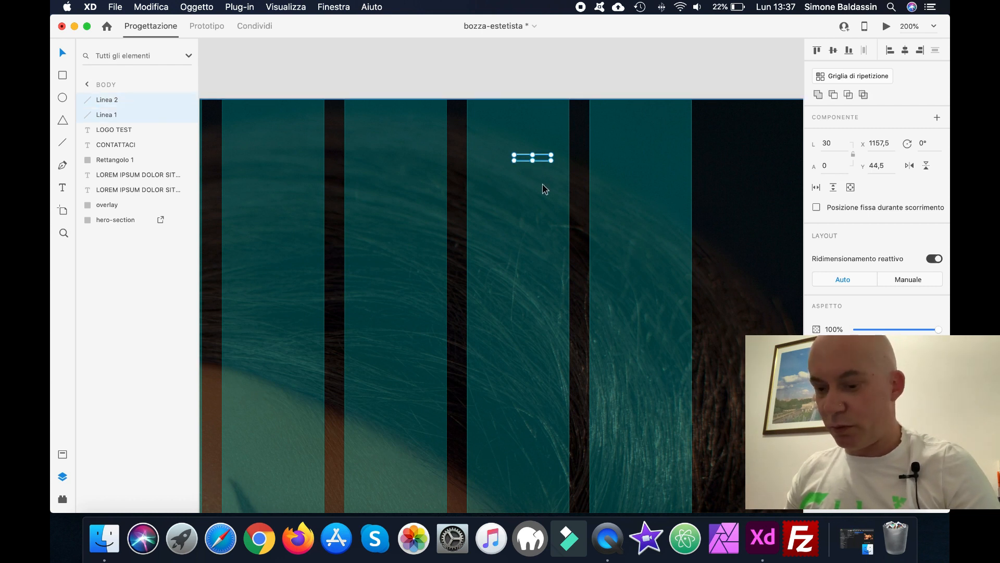
key("super+g")
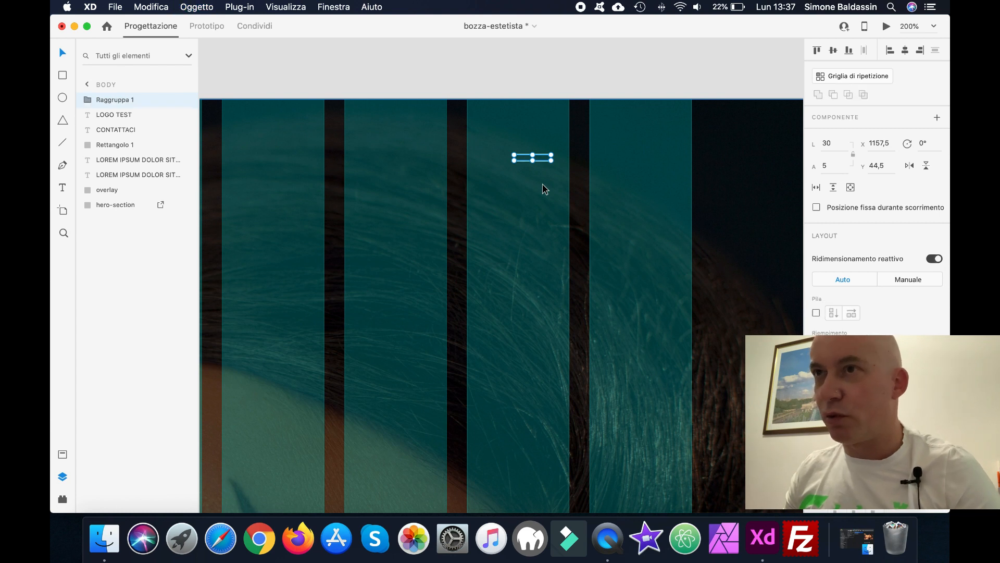
Step: Rename the group of two lines as burger and the contact button's rectangle as button
double_click(112, 101)
type("burger")
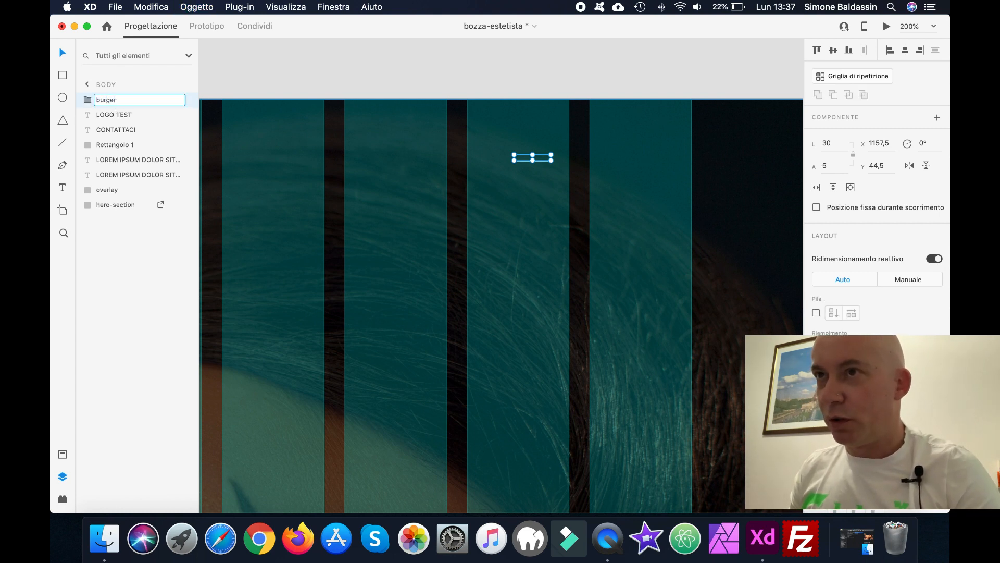
key("Return")
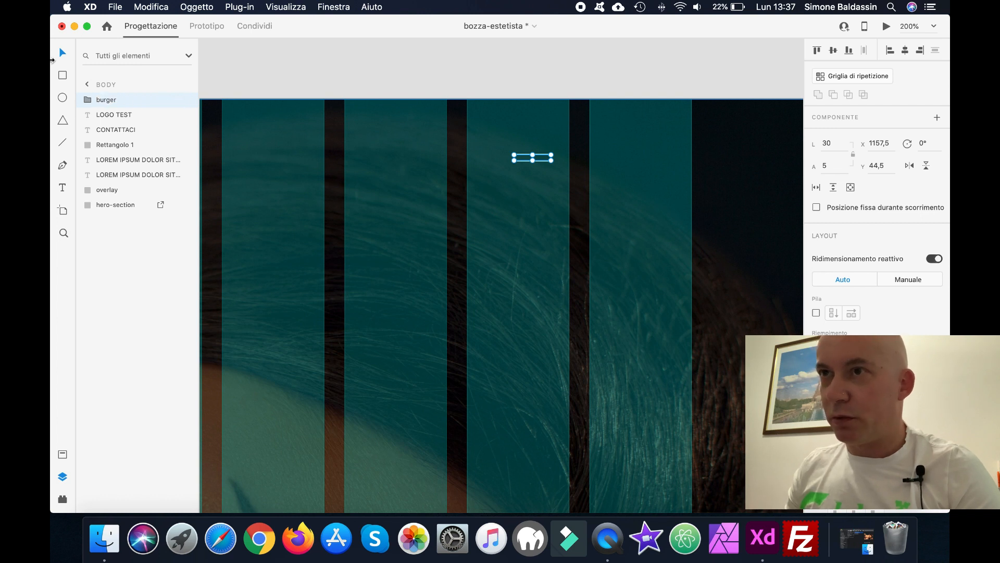
double_click(121, 145)
type("button")
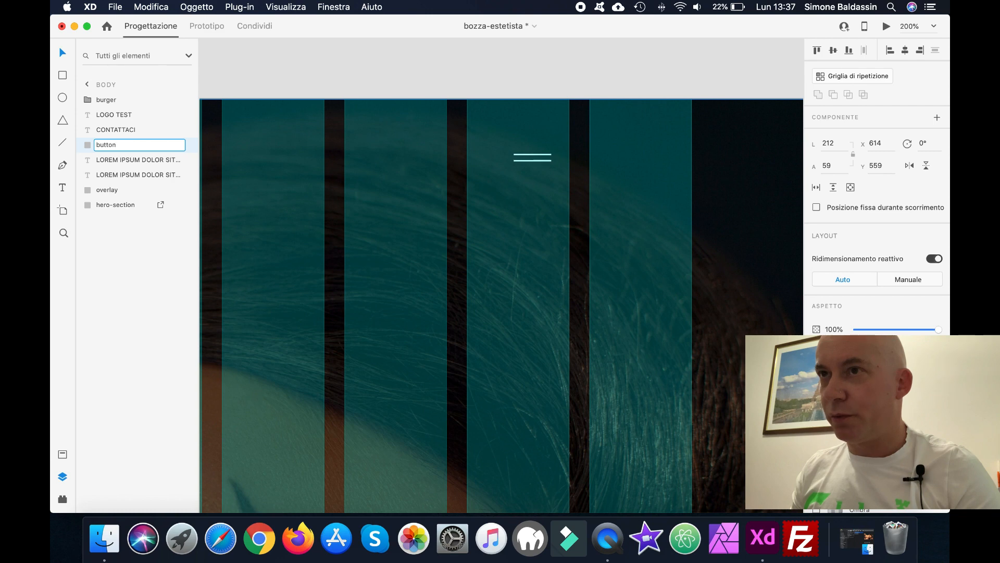
key("Return")
Step: Move the burger icon to the right edge of the last layout column, level with LOGO TEST, and deselect it
key("super+minus")
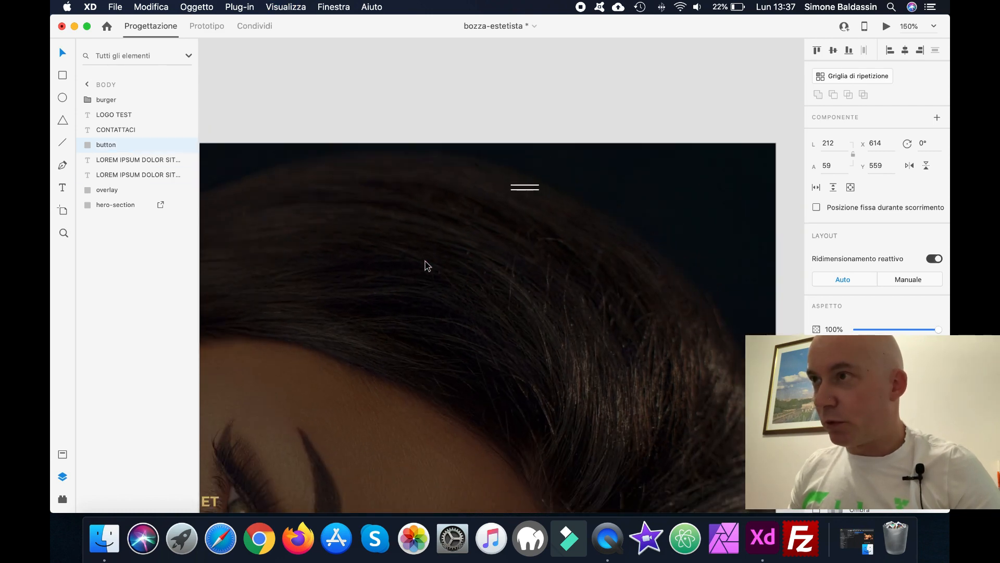
key("super+minus")
key("super+minus")
key("super+minus")
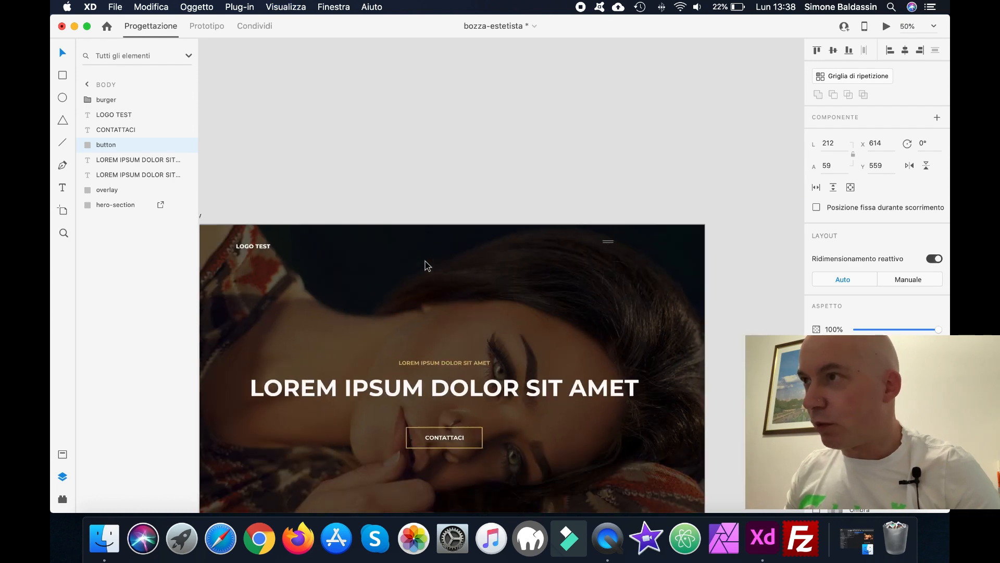
left_click(602, 249)
left_click_drag(601, 248, 627, 254)
left_click(637, 197)
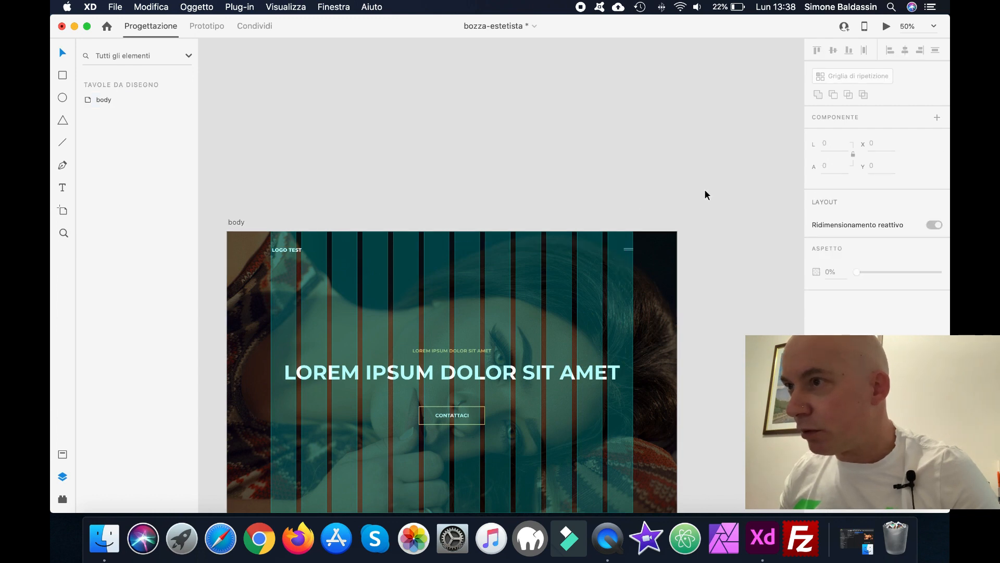
Step: Hide the layout grid on the artboard and save the document
key("cmd+0")
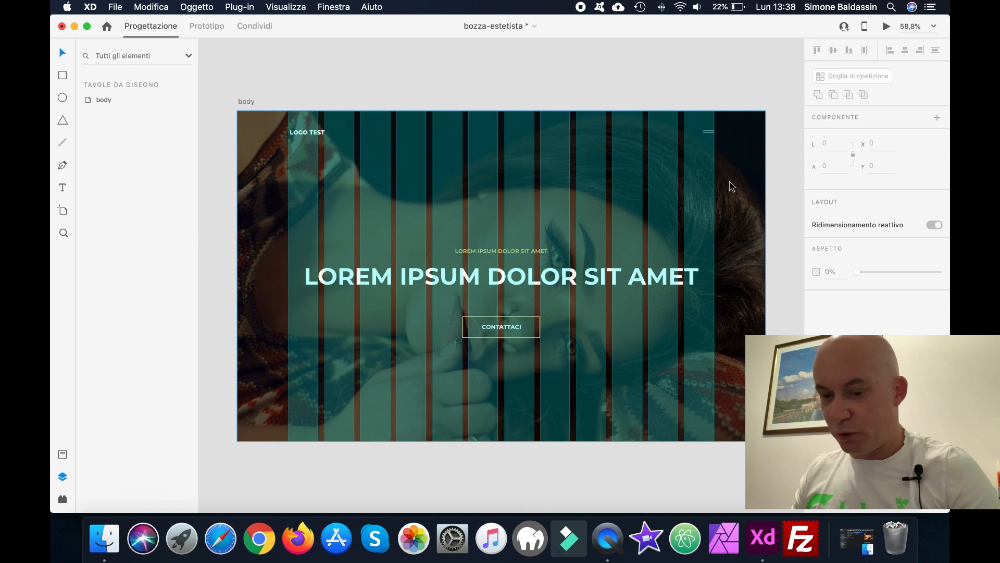
key("cmd+shift+apostrophe")
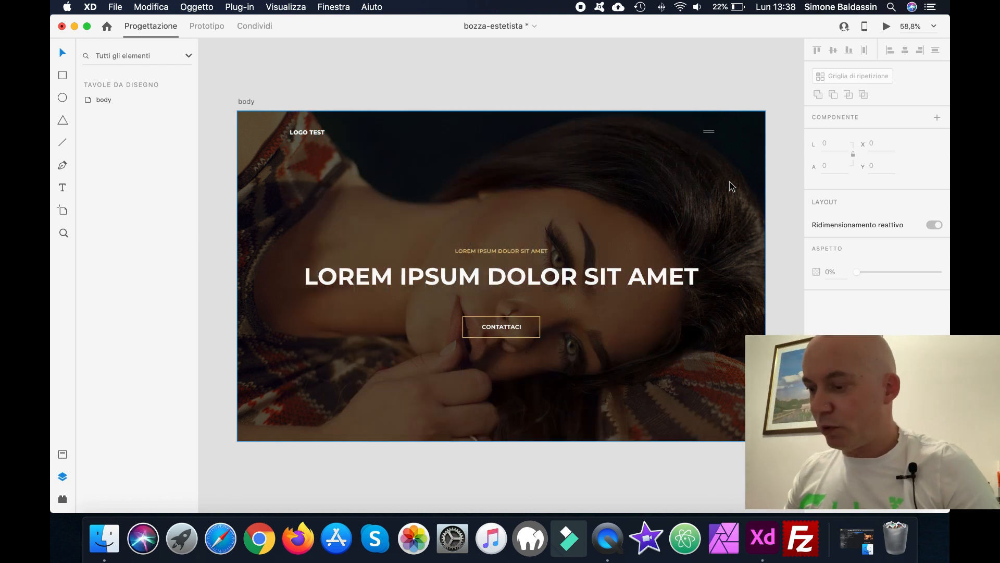
key("cmd+plus")
key("cmd+plus")
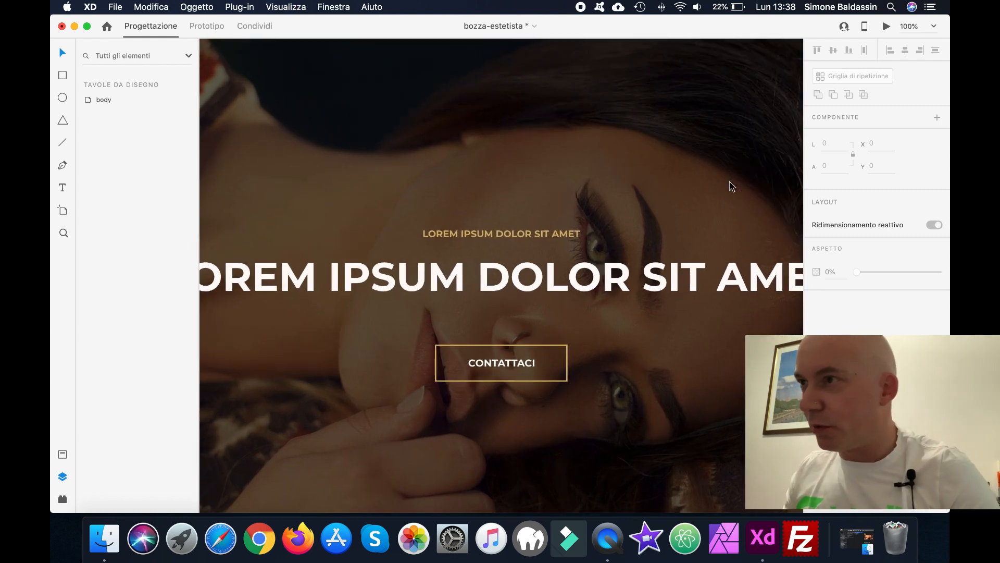
scroll(733, 186, "left", 8)
scroll(732, 186, "up", 3)
scroll(733, 187, "right", 10)
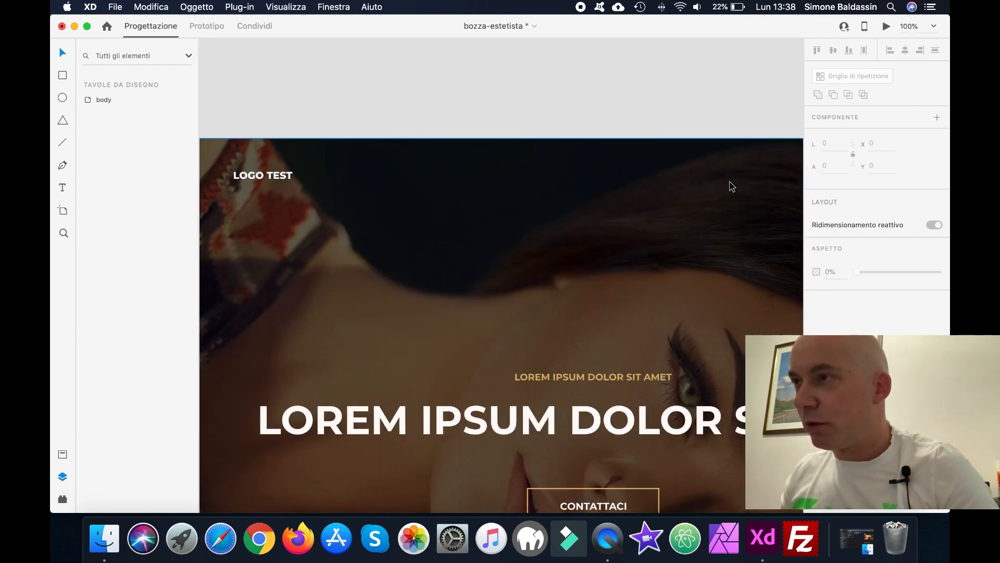
scroll(733, 187, "right", 3)
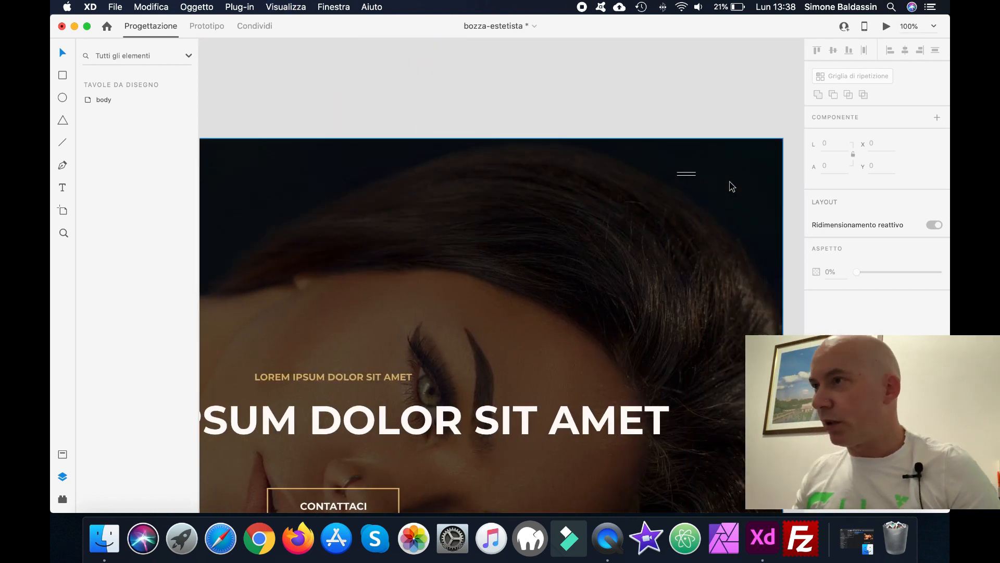
scroll(733, 187, "left", 1)
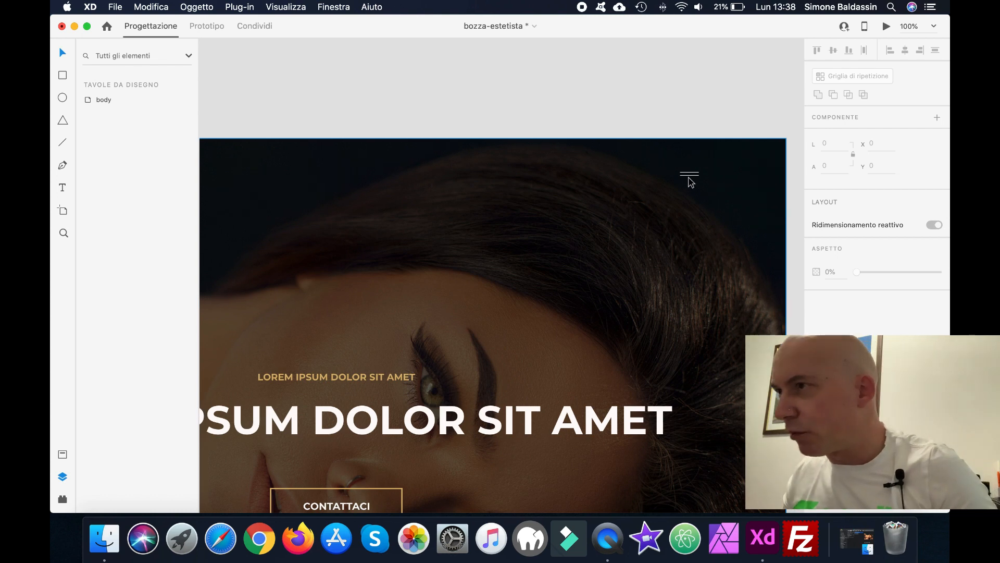
key("super+s")
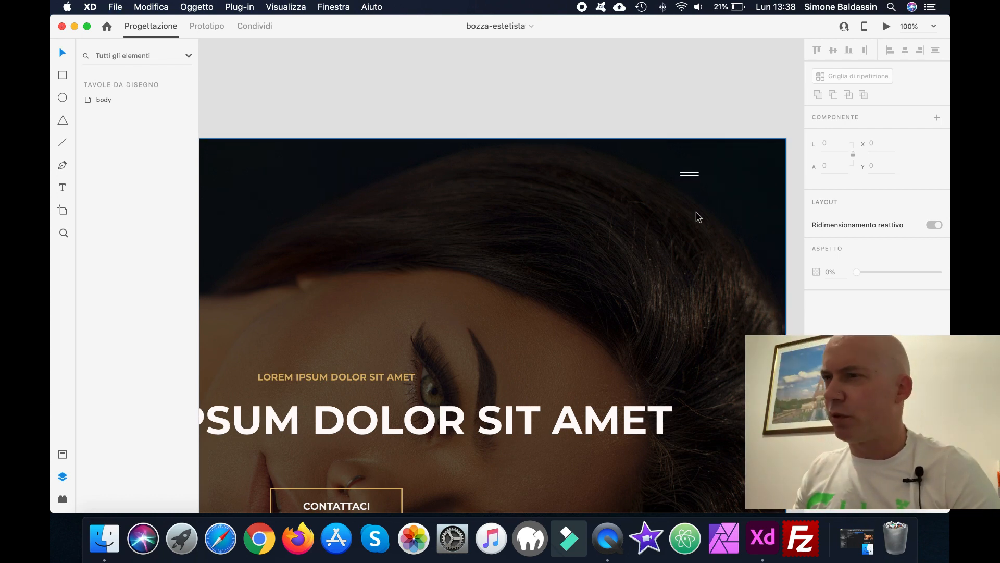
scroll(696, 211, "left", 20)
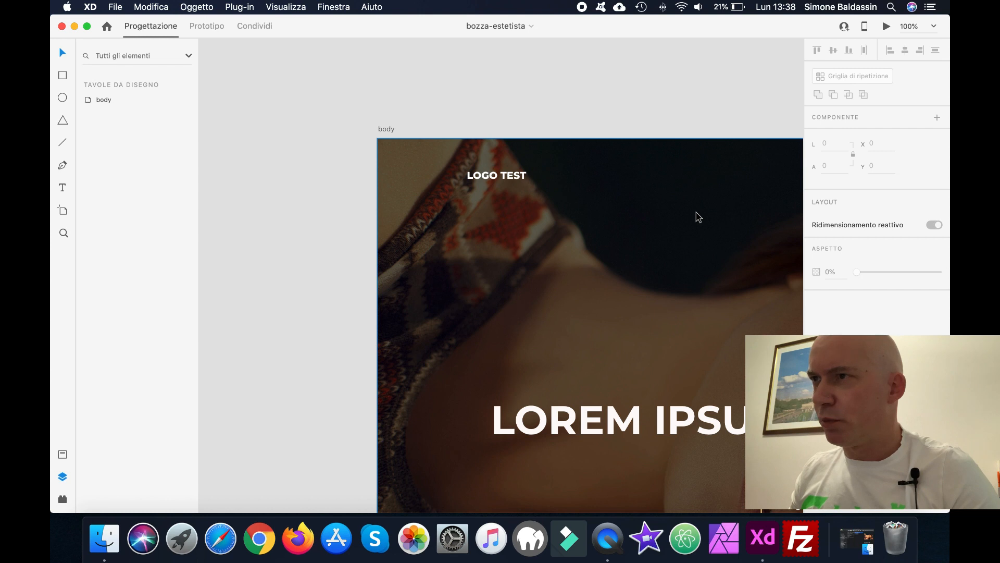
Step: Draw a circle about 62 px in diameter over the start of LOGO TEST and fill it with #D7B474
mouse_move(473, 176)
left_mouse_down()
mouse_move(451, 154)
mouse_move(492, 197)
mouse_move(516, 197)
mouse_move(480, 187)
mouse_move(490, 185)
left_mouse_up()
left_click(62, 53)
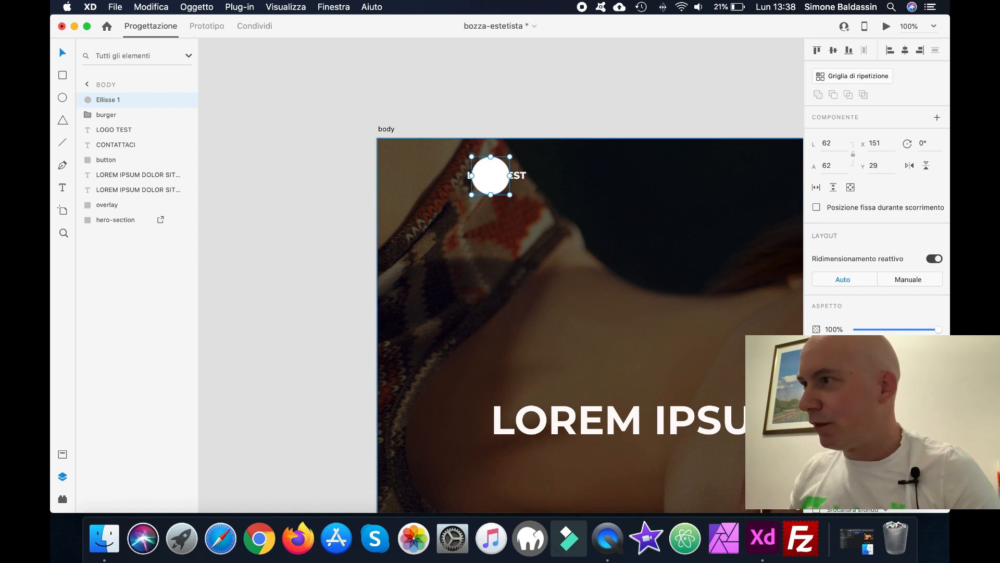
left_click(828, 356)
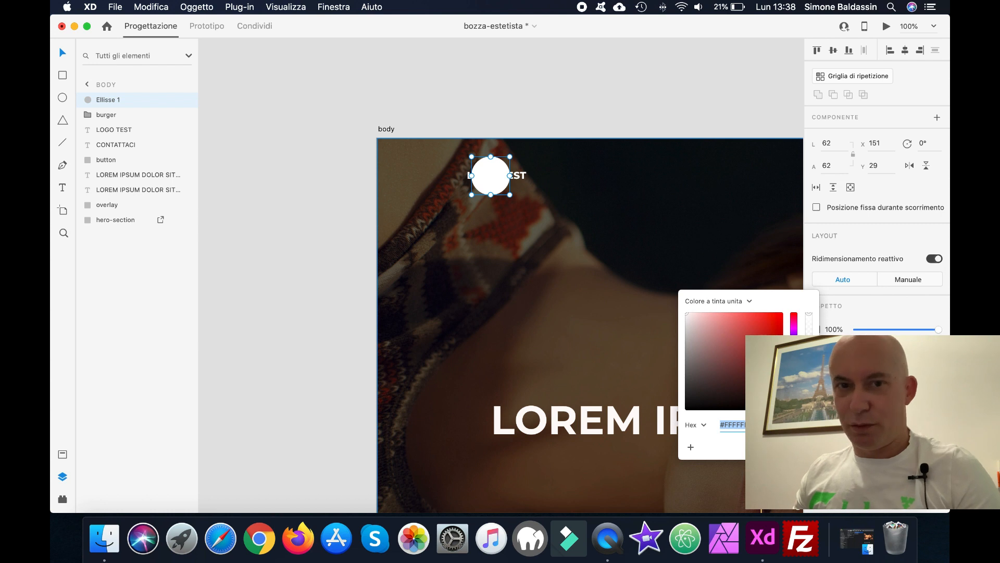
type("d7")
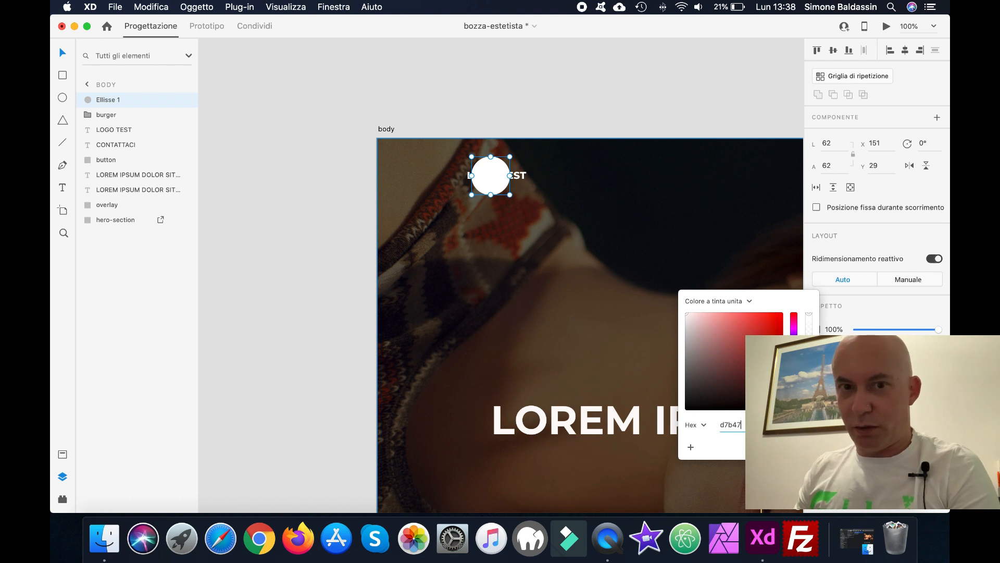
type("b47")
key("Return")
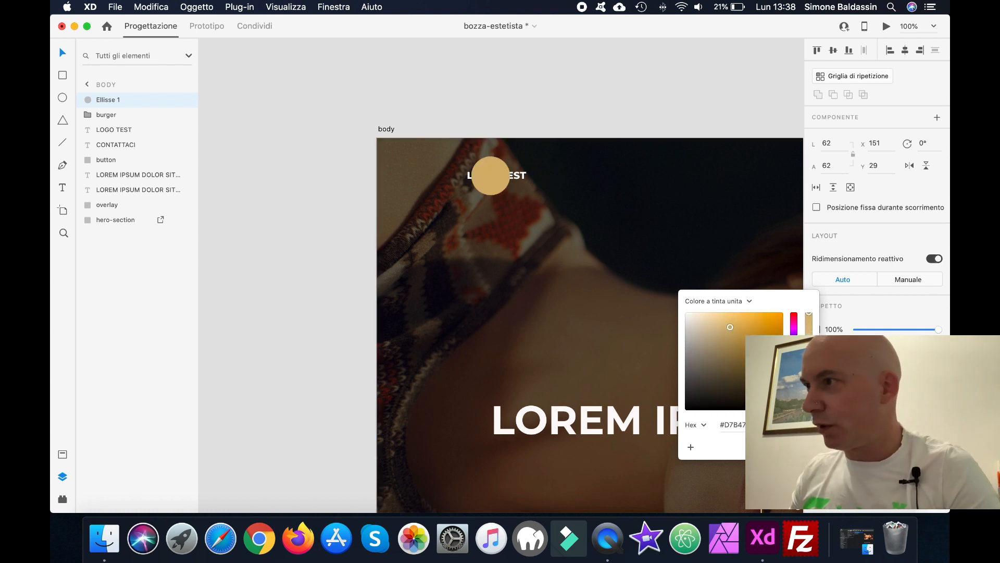
key("Escape")
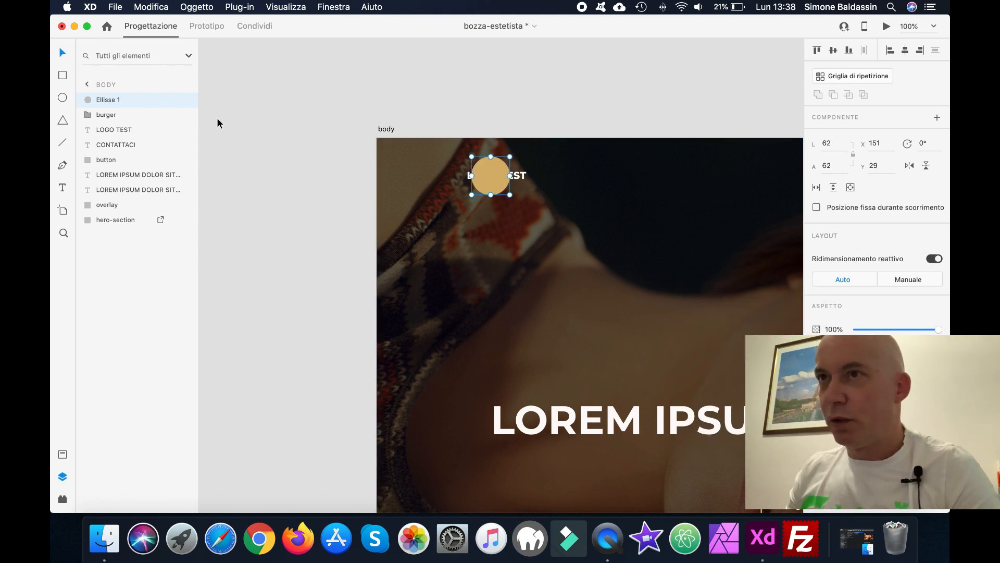
Step: Place the gold circle behind the LOGO TEST text in the layer order and save the document
left_click_drag(105, 103, 87, 136)
left_click(549, 96)
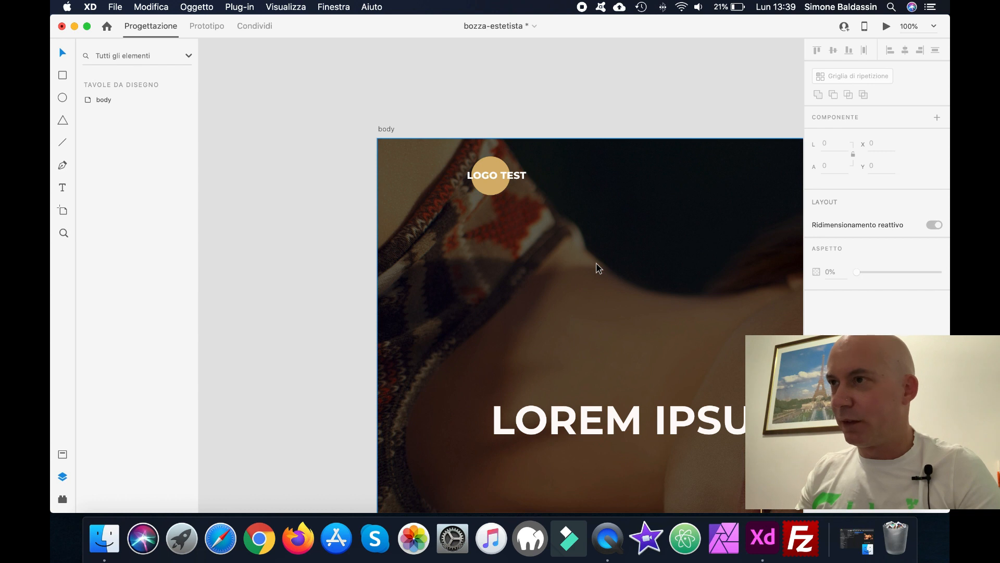
key("super+0")
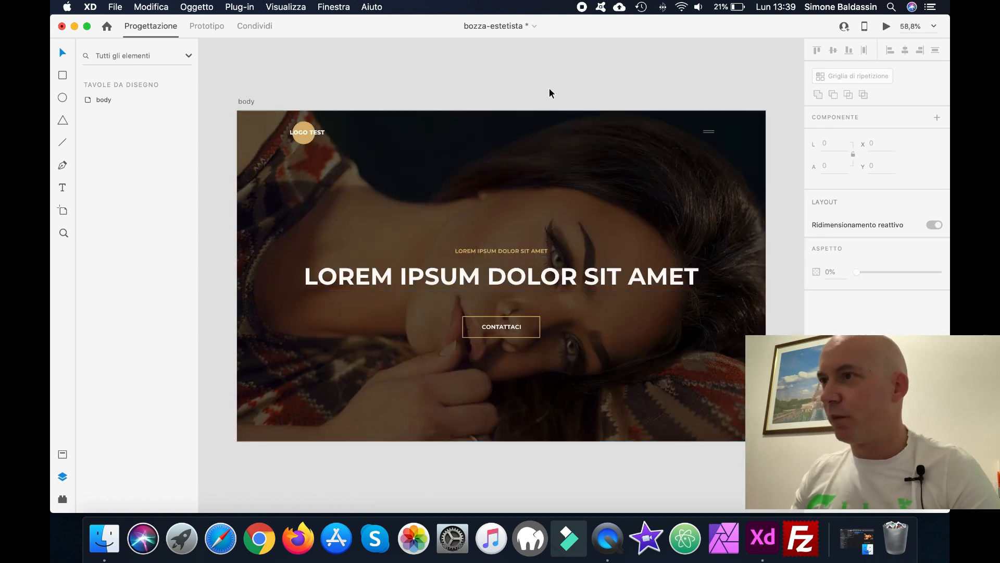
key("super+s")
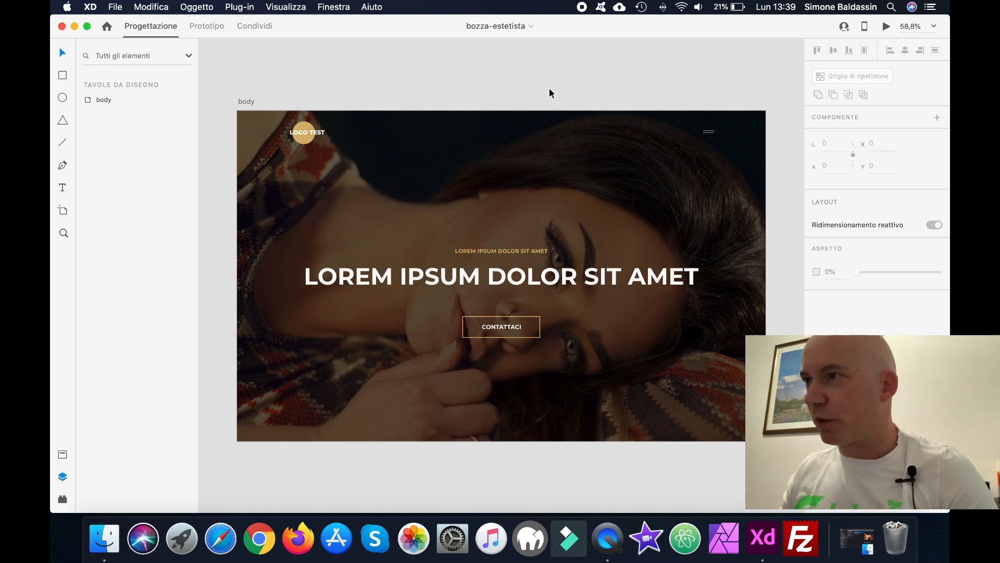
Step: Reduce the font size of the large LOREM IPSUM DOLOR SIT AMET headline to 54
scroll(549, 87, "down", 1)
scroll(595, 282, "up", 2)
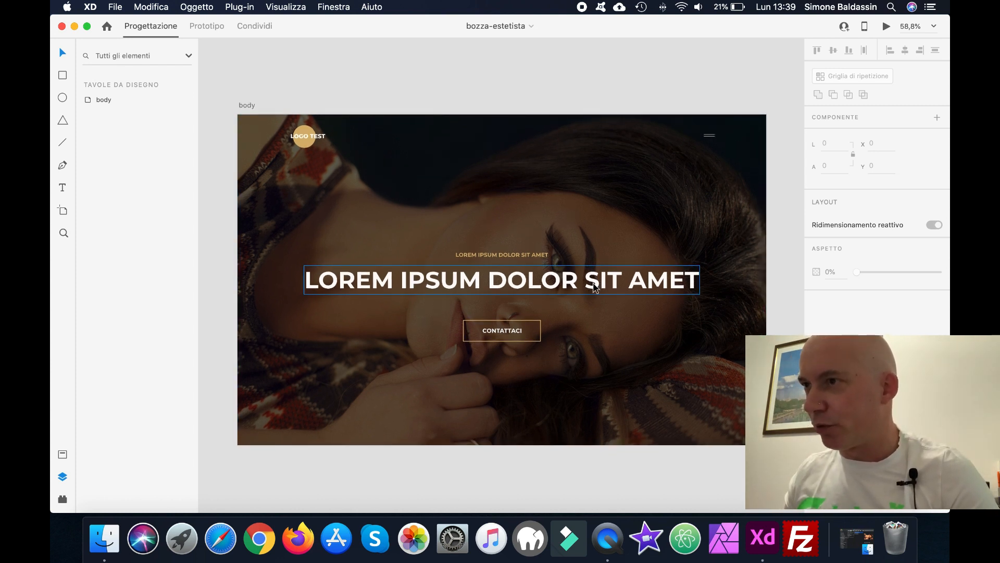
scroll(596, 291, "down", 1)
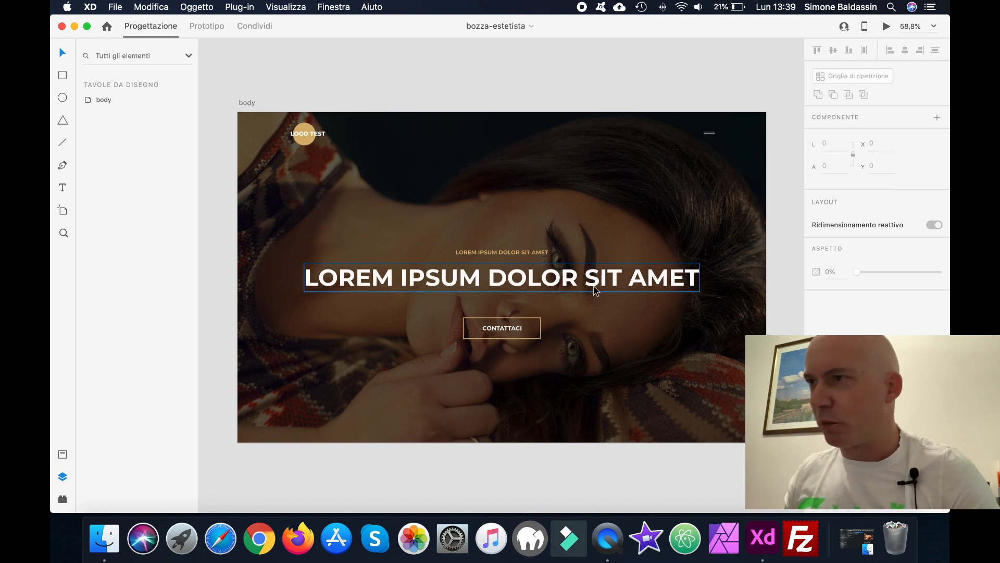
left_click(597, 284)
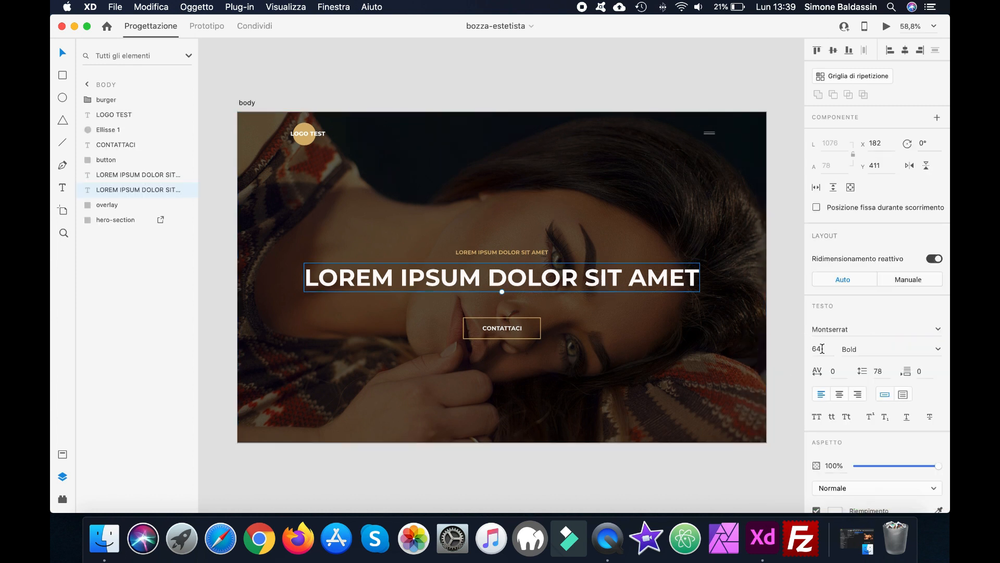
key("Down")
key("Down")
key("Down")
key("Down")
key("Down")
key("Down")
key("Down")
key("Down")
key("Down")
key("Down")
key("Down")
key("Down")
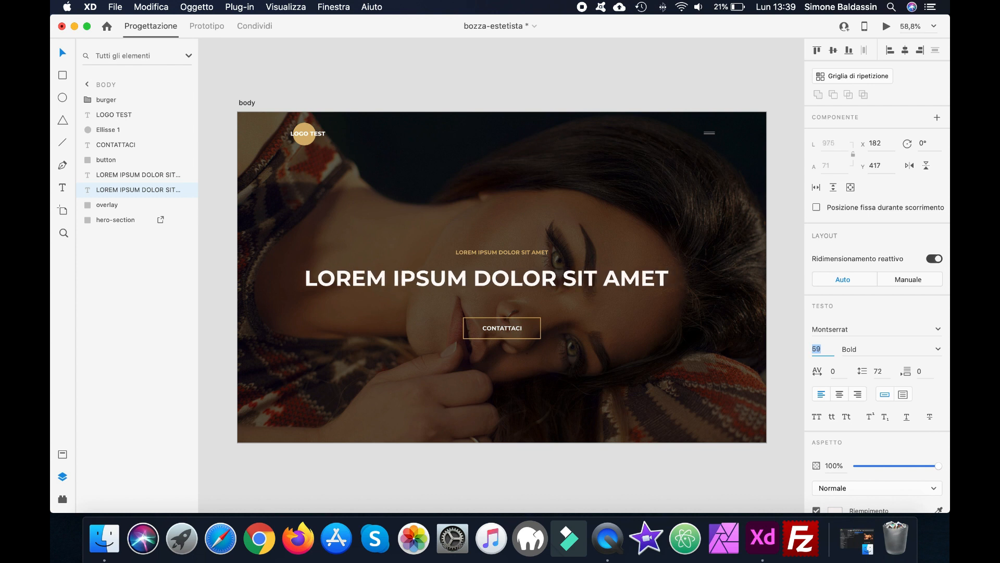
key("Up")
key("Up")
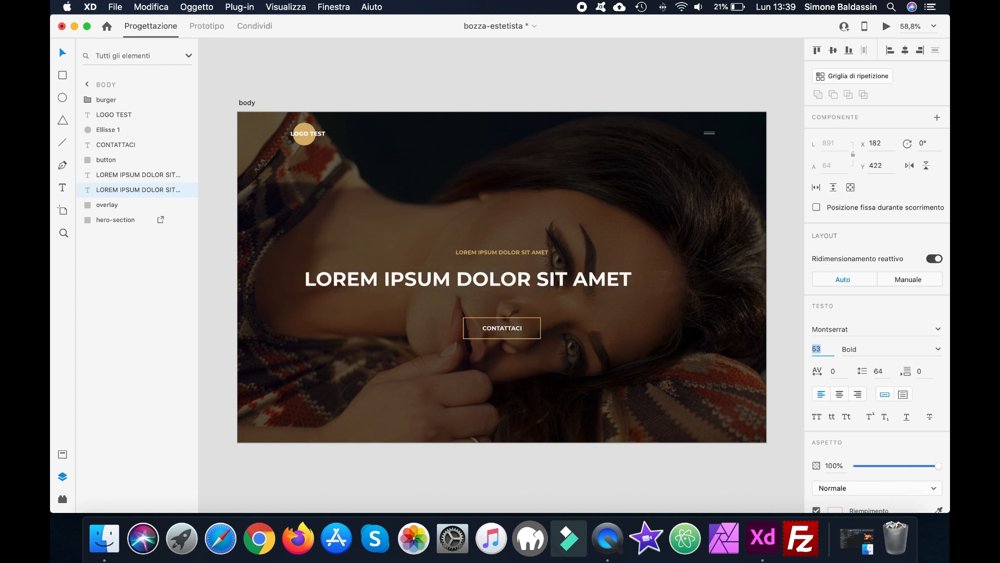
Step: Centre the large headline horizontally between the subtitle and the contact button, then save the document
left_click_drag(509, 283, 541, 281)
left_click(621, 207)
key("super+s")
left_click(579, 79)
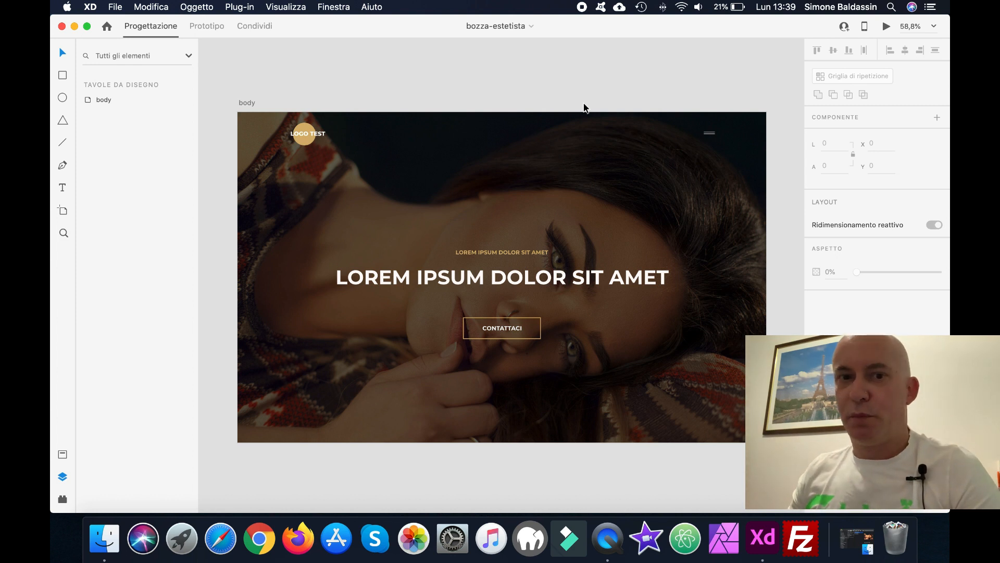
scroll(582, 107, "down", 5)
scroll(586, 110, "down", 1)
left_click(513, 290)
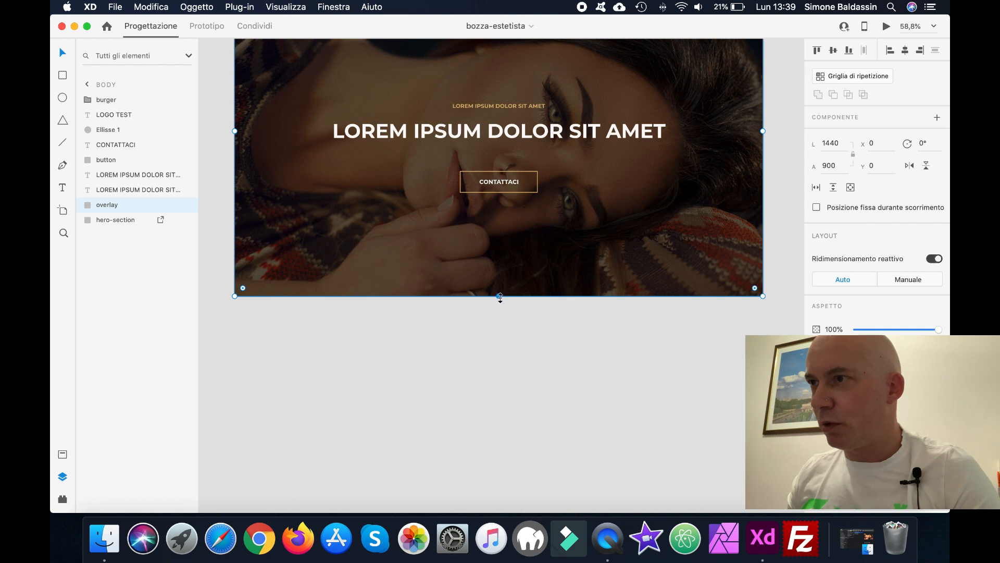
left_click_drag(500, 306, 494, 478)
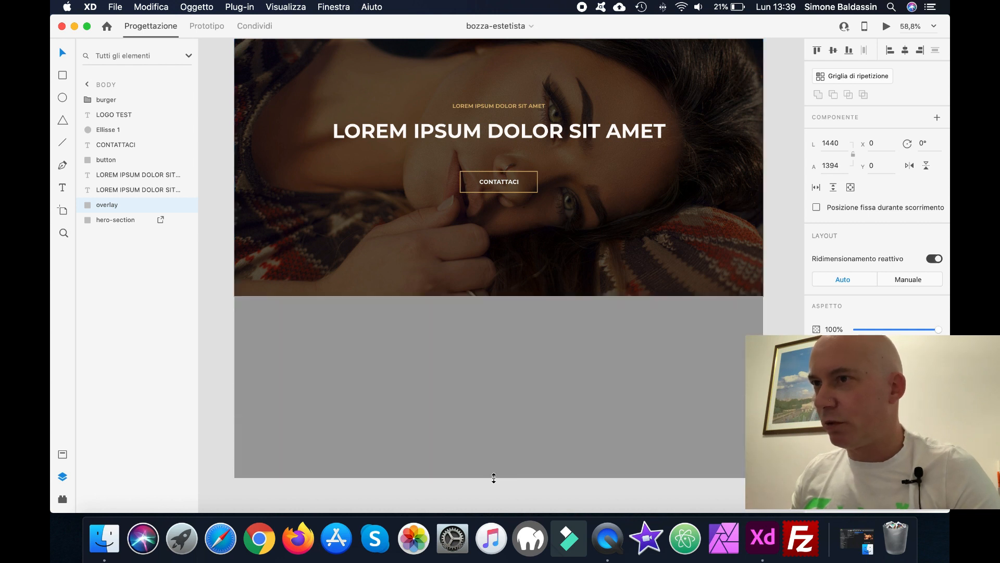
key("super+z")
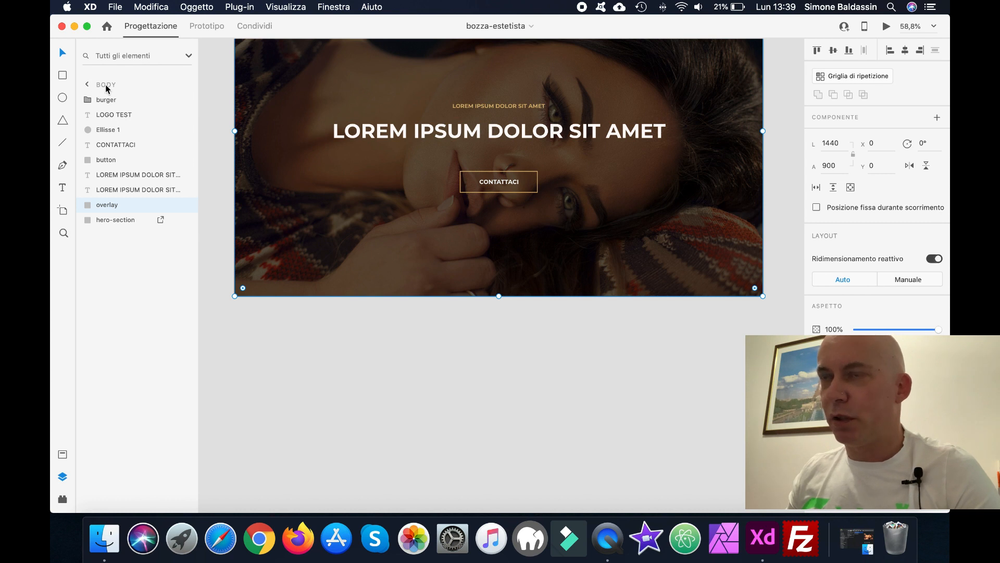
Step: Lock the overlay and hero-section layers and return to the artboard list
left_click(174, 205)
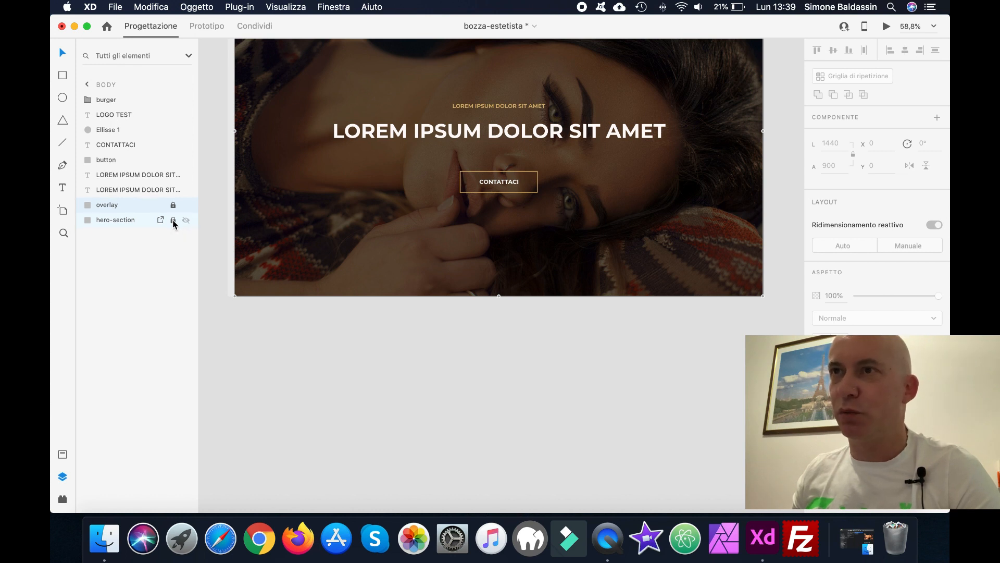
left_click(87, 86)
Step: Select the body artboard, extend its lower edge to a height of about 1439 px and save the document
scroll(417, 225, "up", 5)
scroll(543, 290, "down", 3)
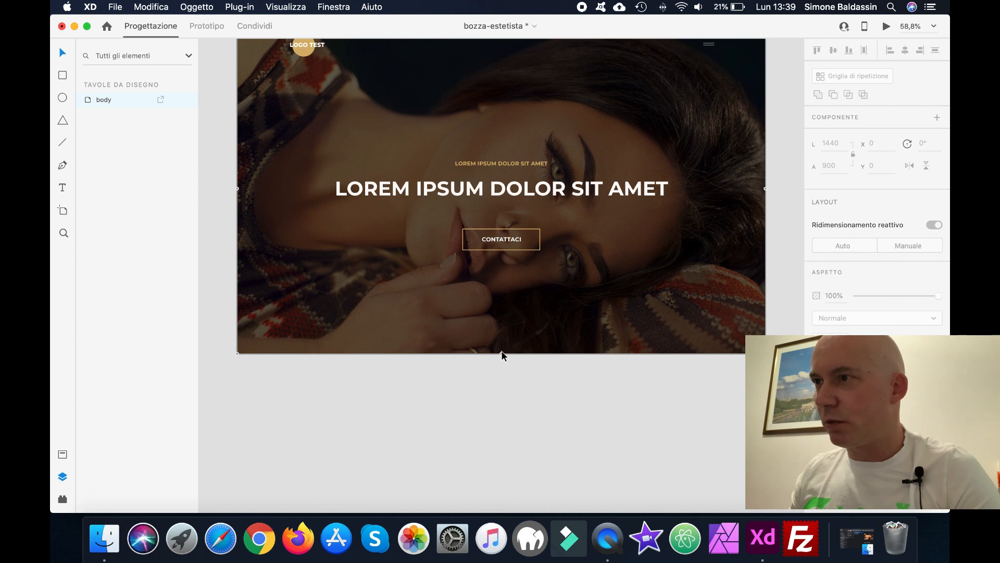
left_click_drag(501, 353, 502, 381)
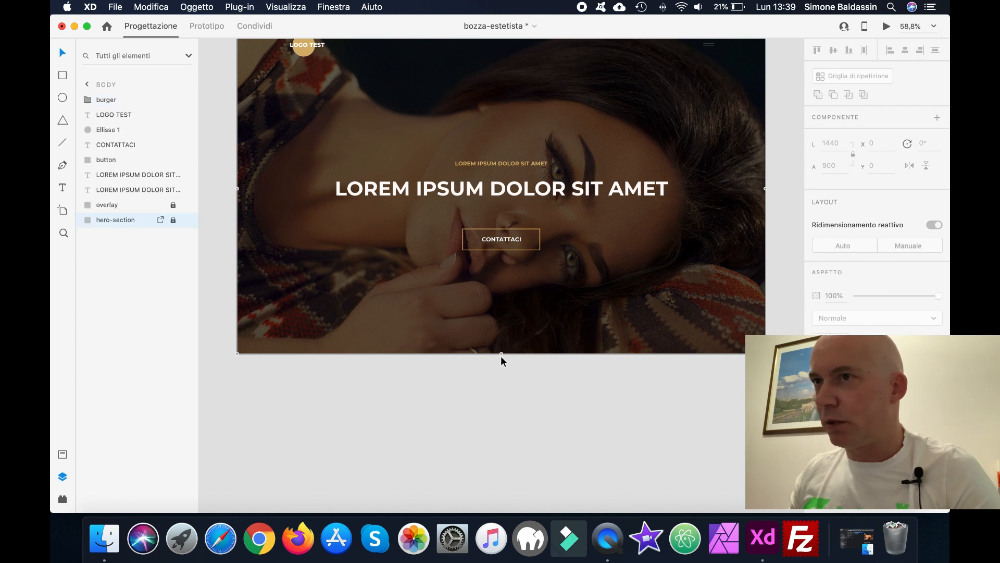
left_click(87, 86)
left_click(243, 103)
scroll(541, 358, "down", 4)
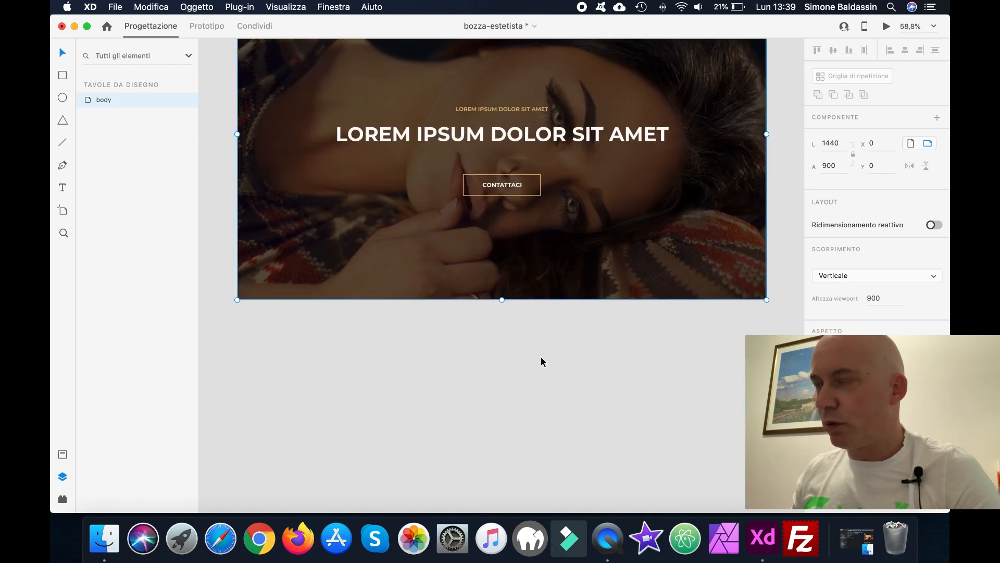
left_click_drag(502, 294, 501, 491)
key("super+s")
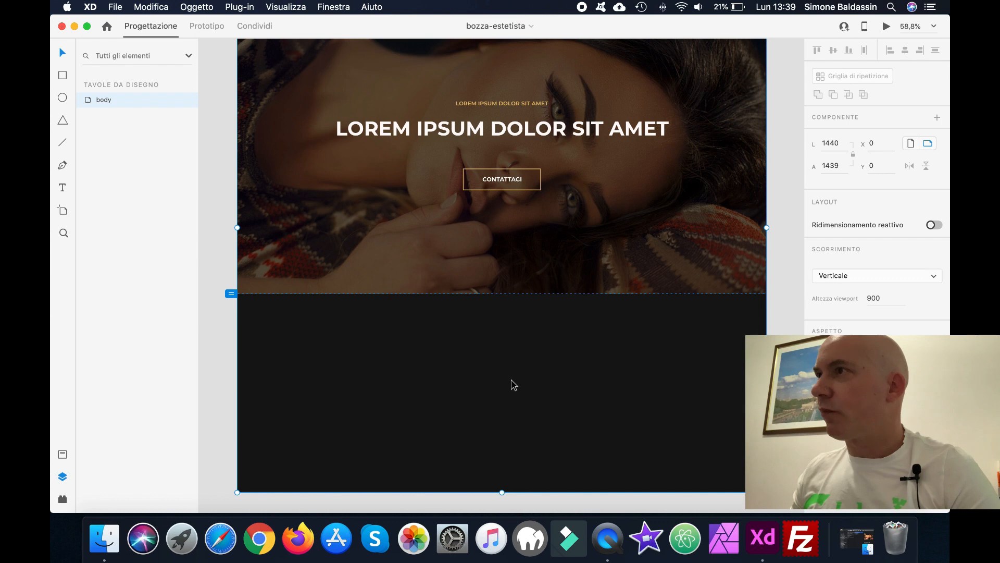
Step: Preview the body artboard in full screen to check the page, then close the preview
left_click(888, 27)
left_click_drag(311, 24, 259, 24)
left_click(168, 27)
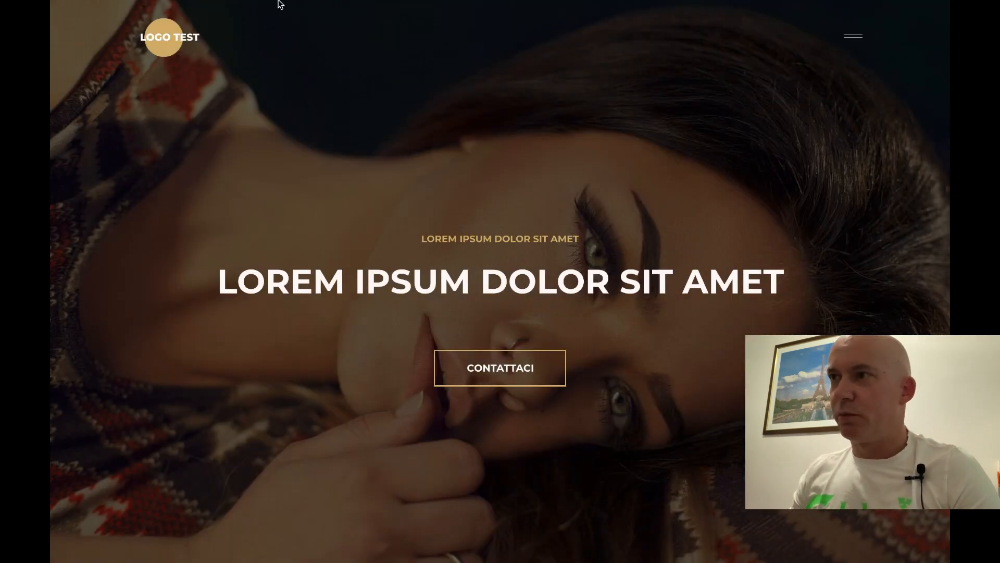
mouse_move(280, 2)
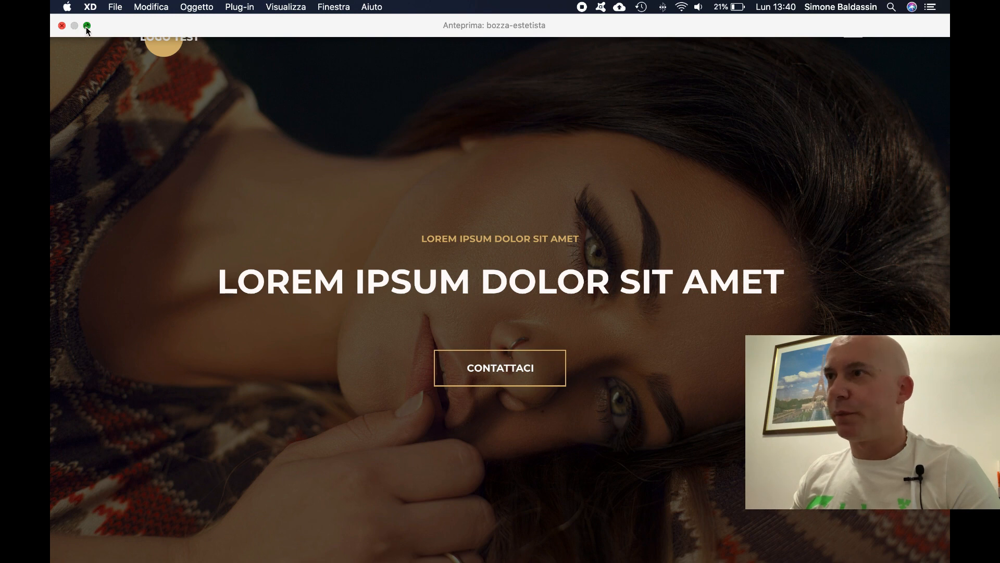
left_click(87, 26)
left_click(143, 27)
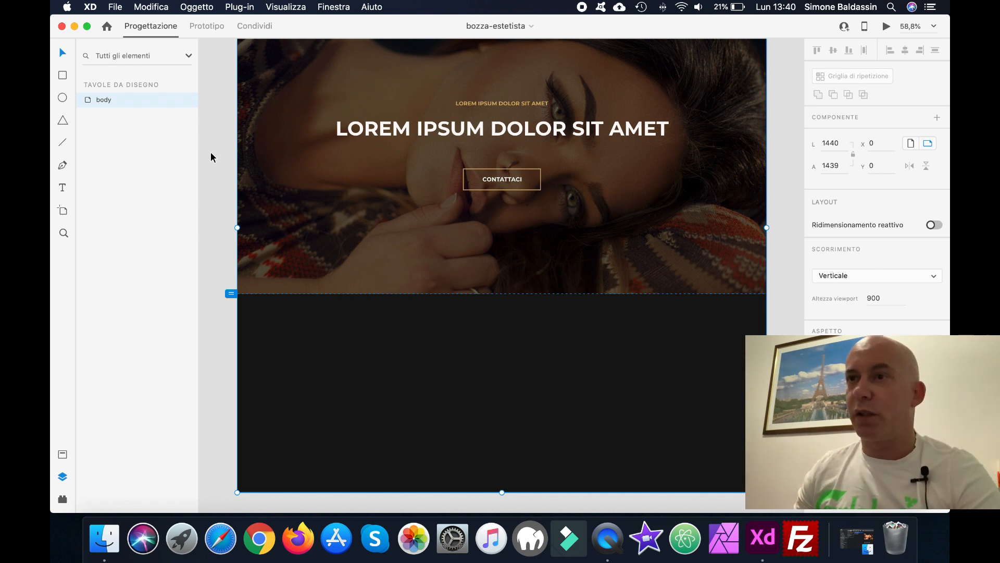
Step: Add all colours used in the document to the document assets and pick the #000000 (60%) swatch
left_click(62, 455)
scroll(522, 259, "up", 5)
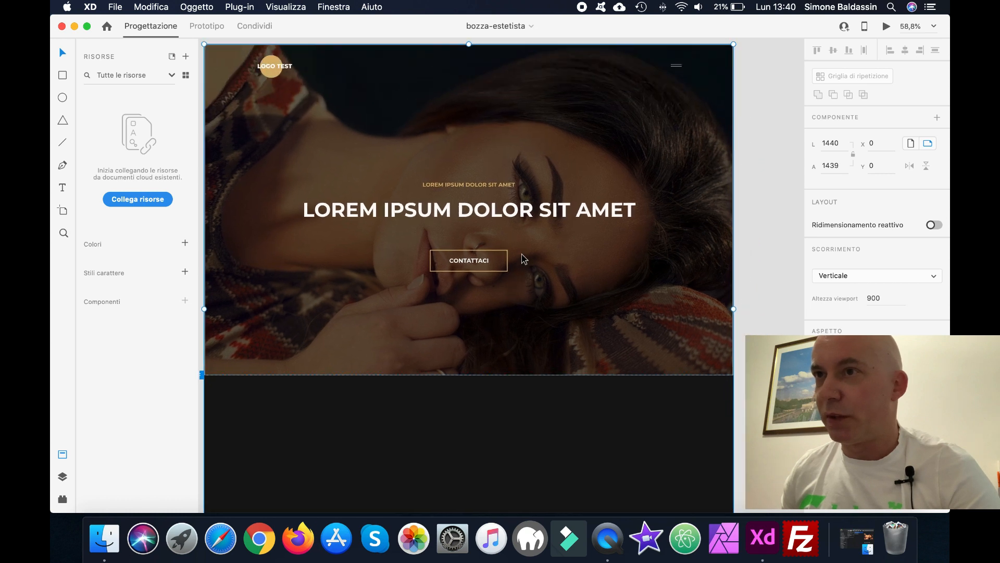
scroll(522, 259, "left", 3)
left_click(185, 244)
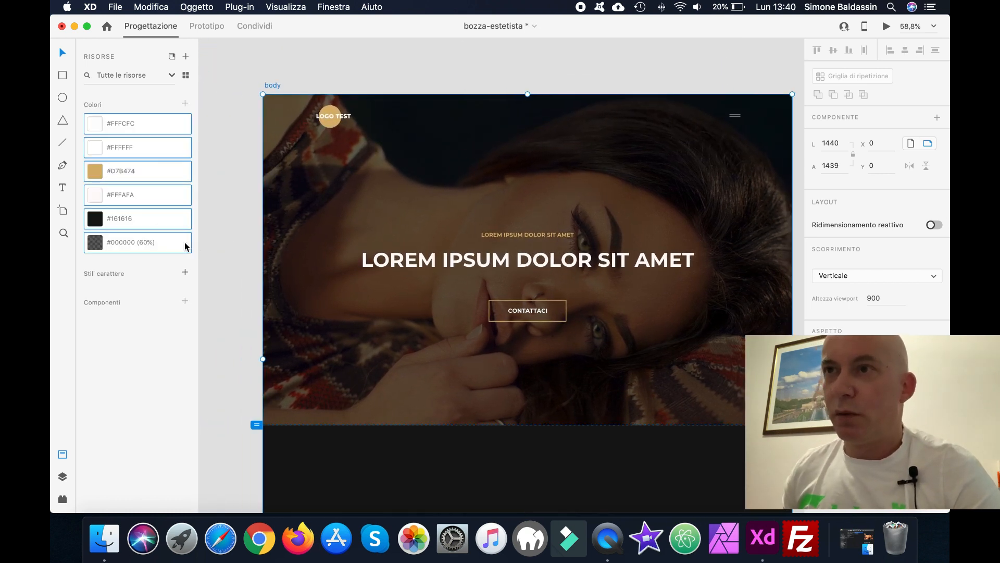
left_click(139, 242)
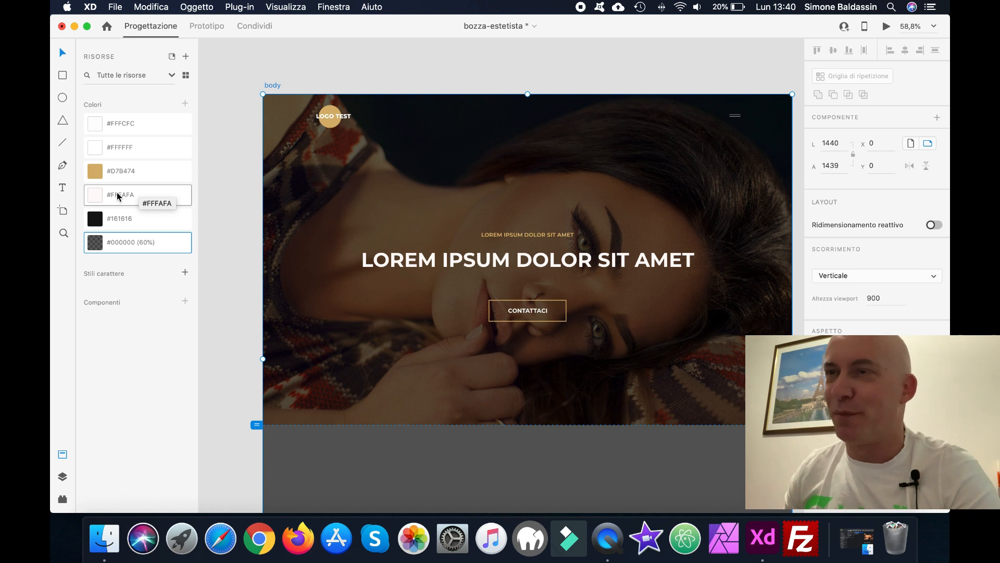
Step: Delete the #FFFCFC, #FFFAFA and #000000 (60%) swatches from the document colours
right_click(133, 124)
left_click(154, 128)
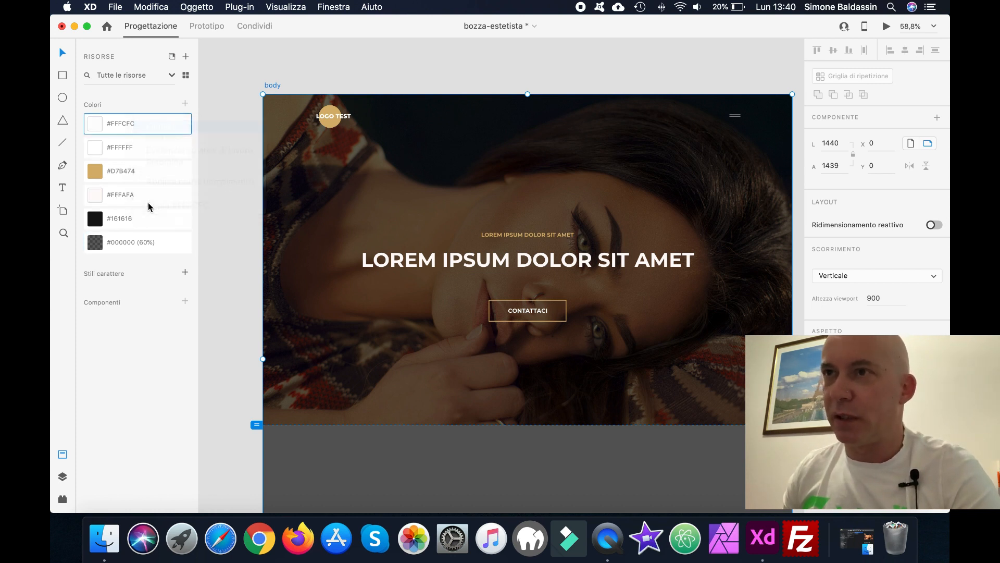
right_click(132, 172)
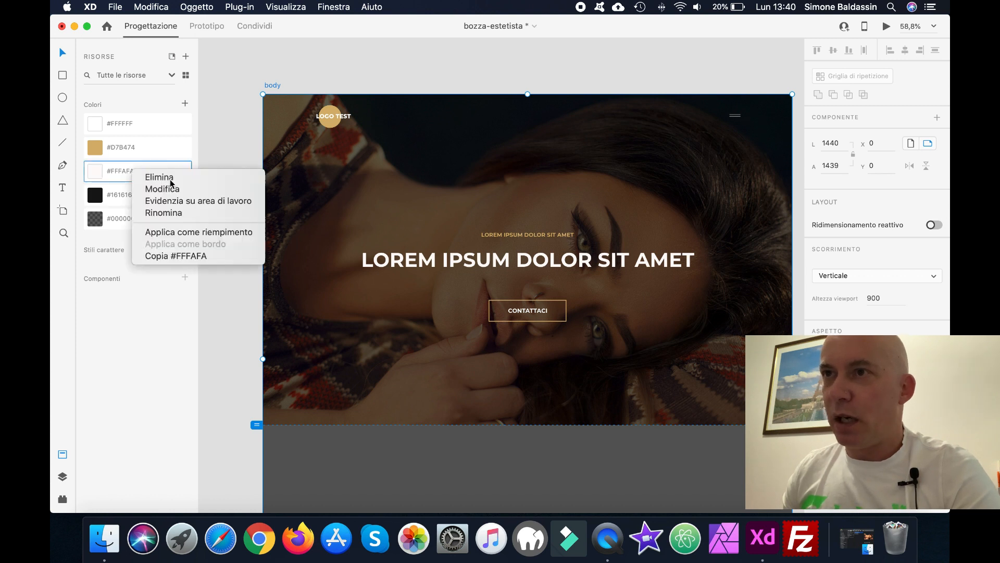
left_click(153, 174)
right_click(110, 196)
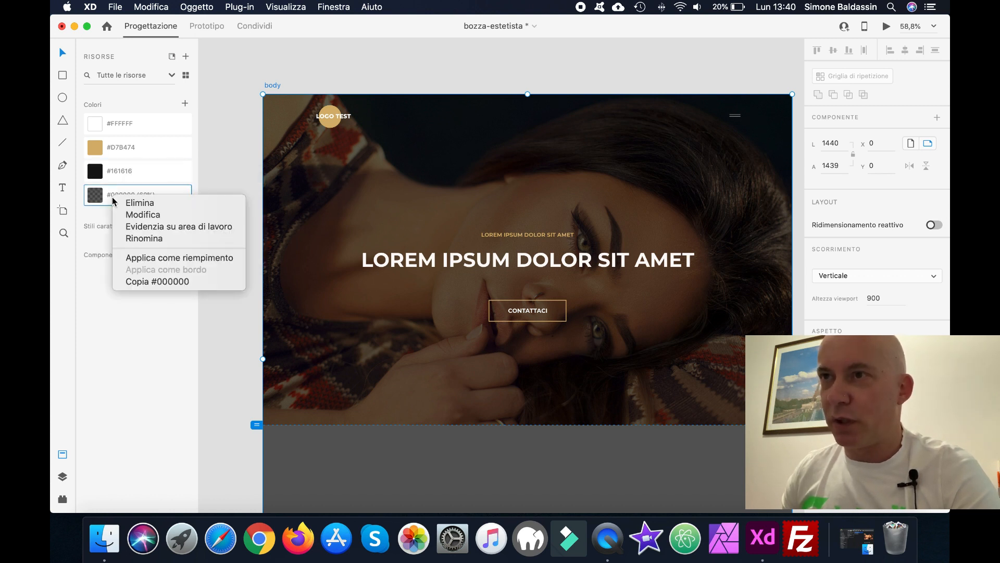
left_click(140, 205)
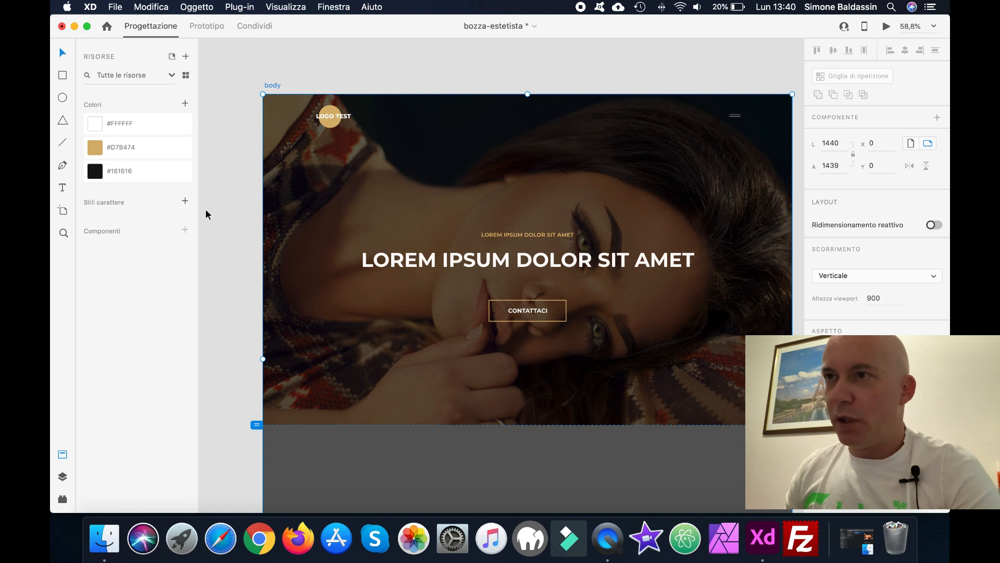
Step: Add the document's text styles to the character styles and rename the Montserrat 54 pt style as headline 1
left_click(185, 202)
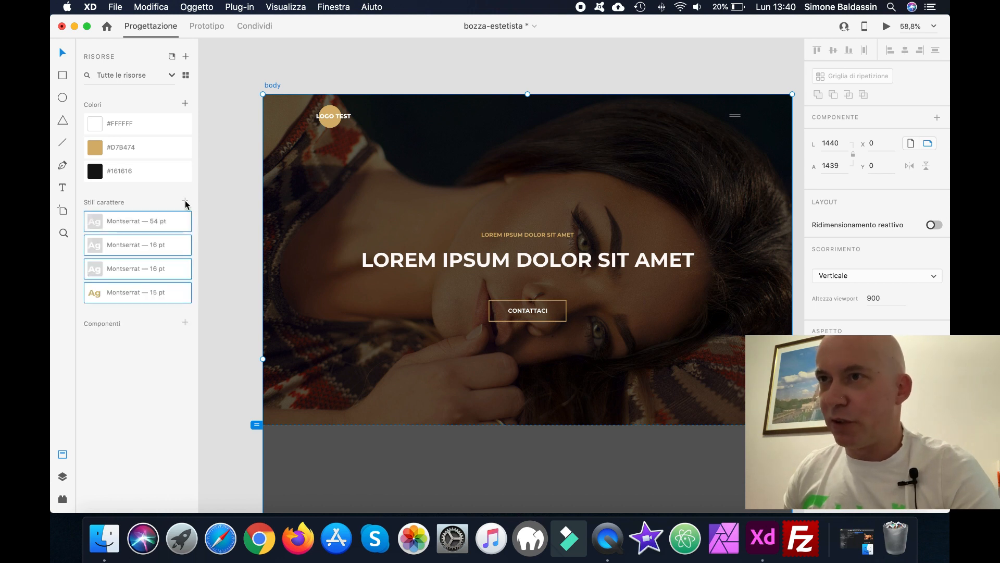
double_click(134, 221)
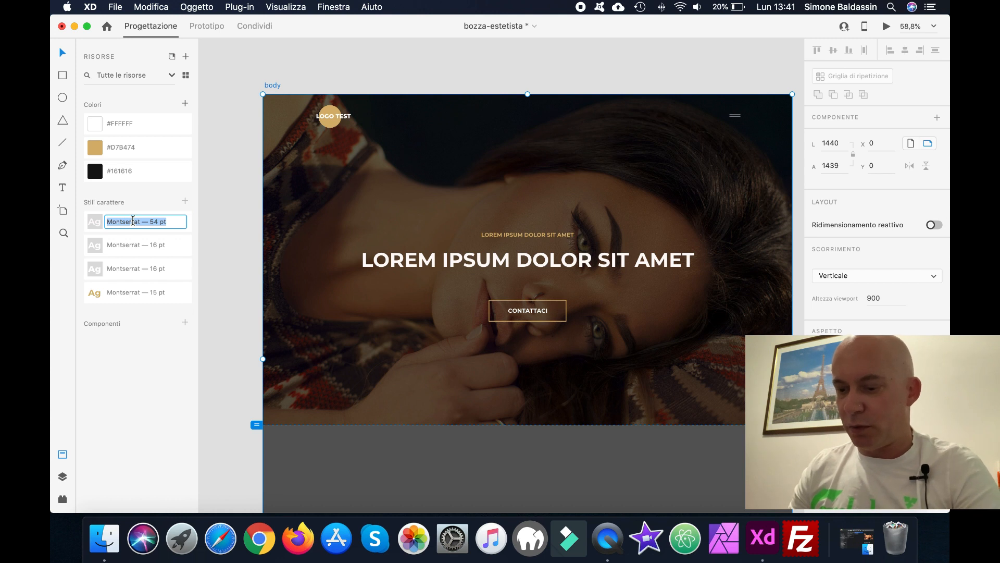
type("headline 1")
key("Return")
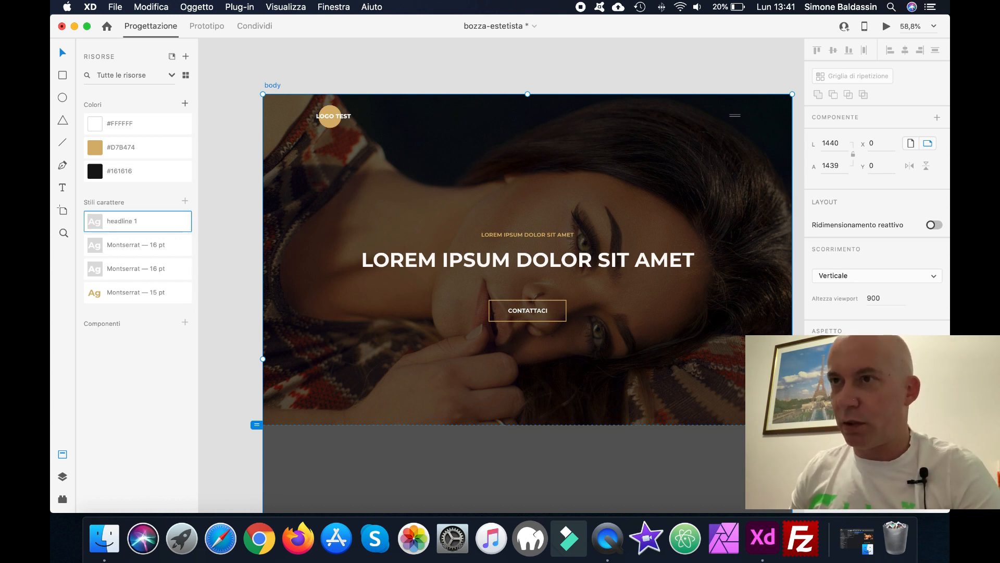
Step: Rename the first Montserrat 16 pt character style as button and the Montserrat 15 pt style as span
type("1")
left_click(154, 249)
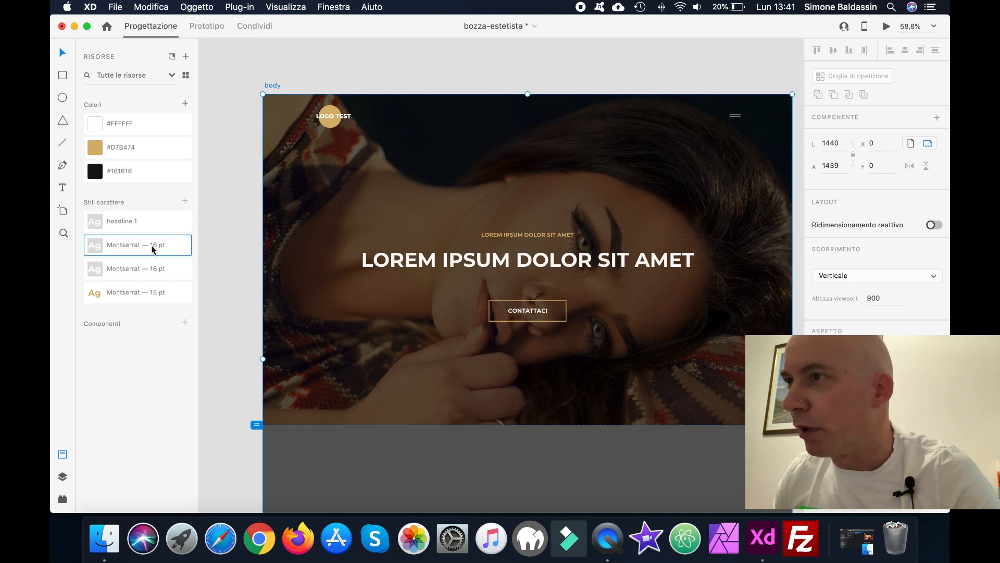
double_click(154, 249)
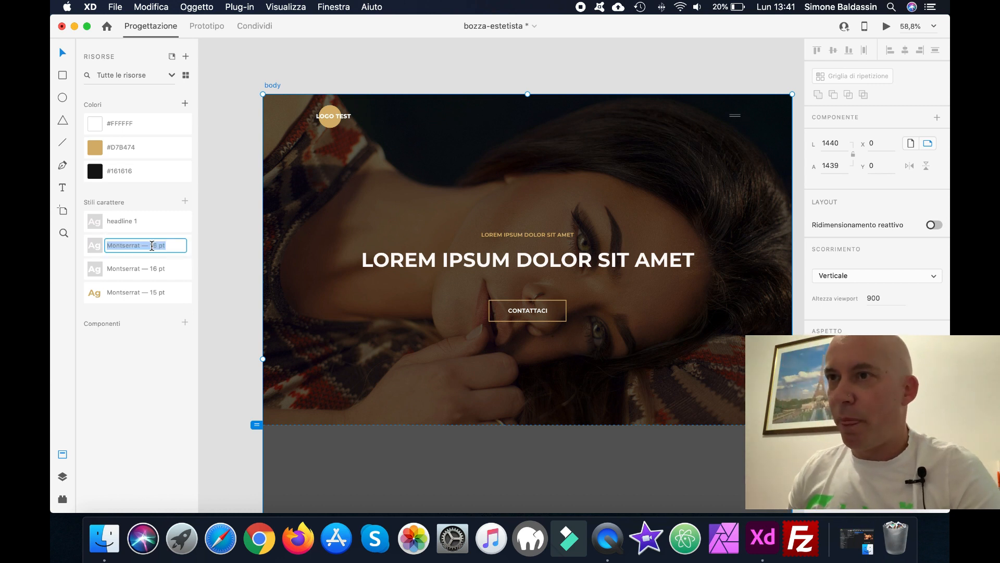
type("button")
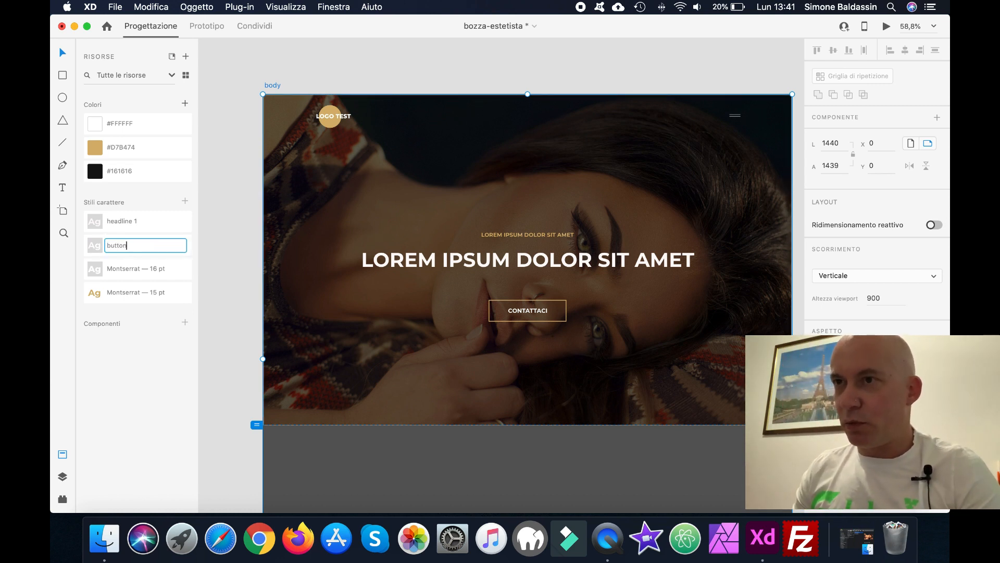
key("Return")
double_click(161, 290)
type("span")
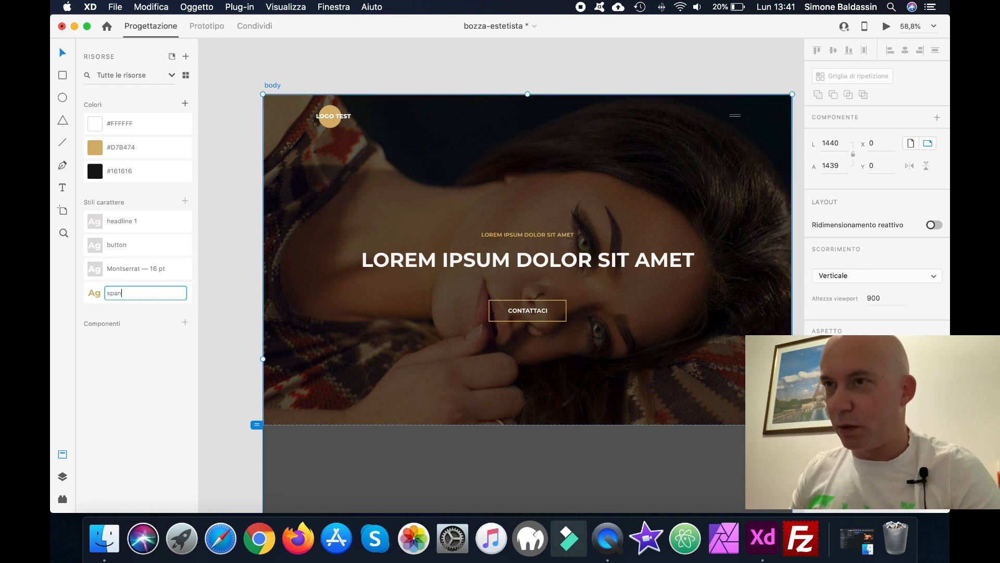
key("Return")
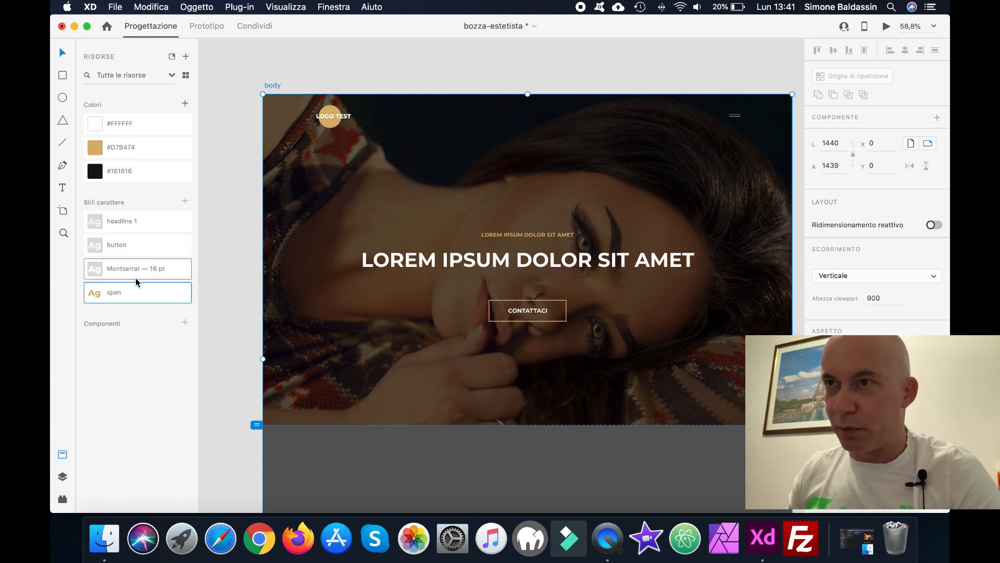
Step: Delete the remaining Montserrat 16 pt character style and save the document
left_click(147, 270)
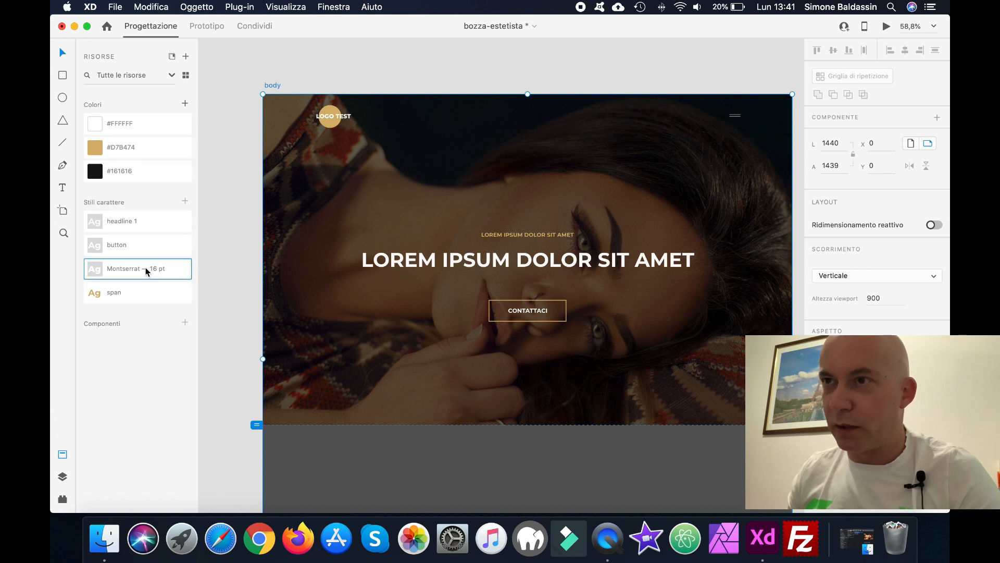
right_click(147, 271)
left_click(166, 273)
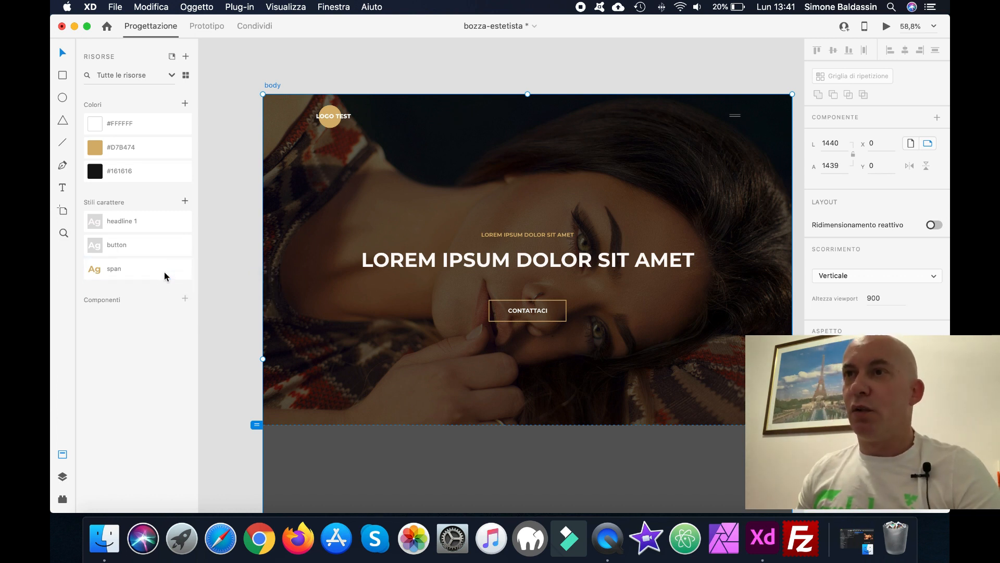
key("super+s")
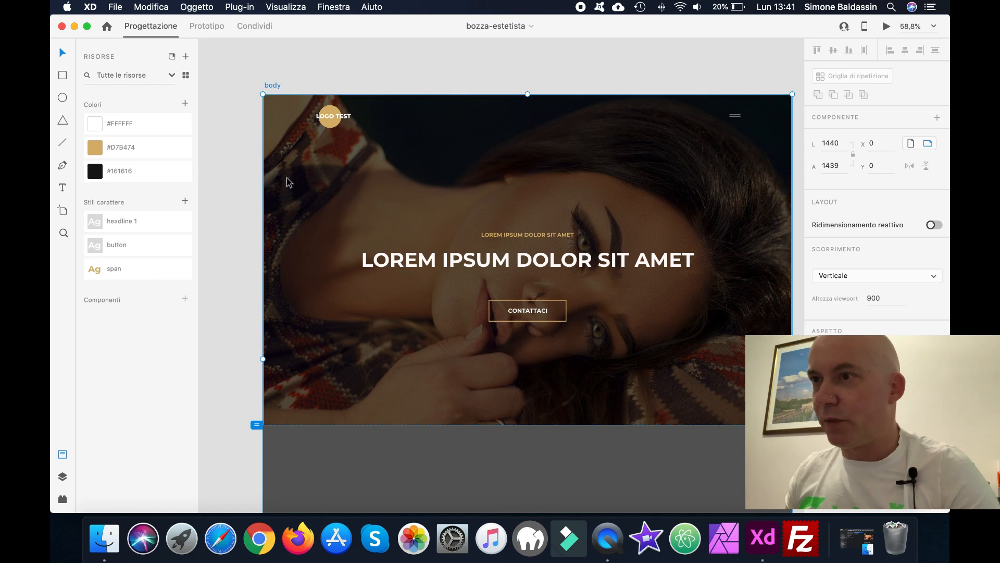
Step: Raise the opacity of the body artboard's #000000 fill to 100%
scroll(525, 236, "down", 5)
scroll(525, 236, "up", 1)
left_click(229, 121)
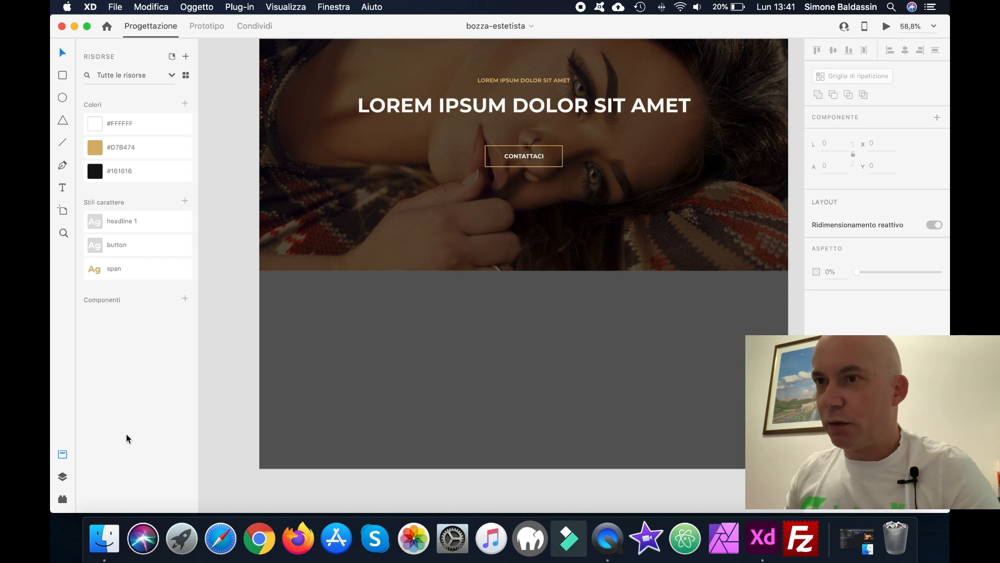
left_click(61, 477)
left_click(529, 380)
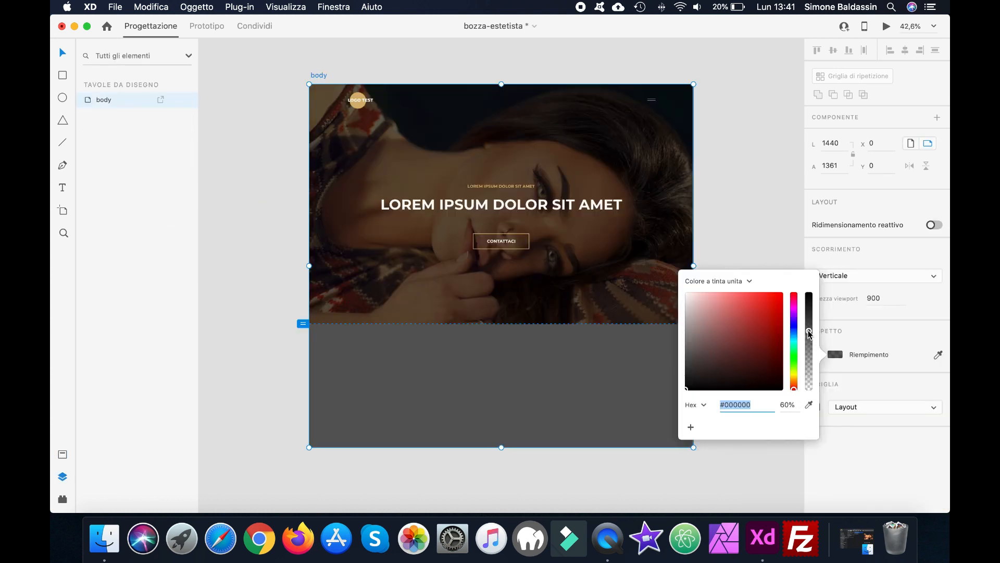
left_click_drag(809, 333, 811, 295)
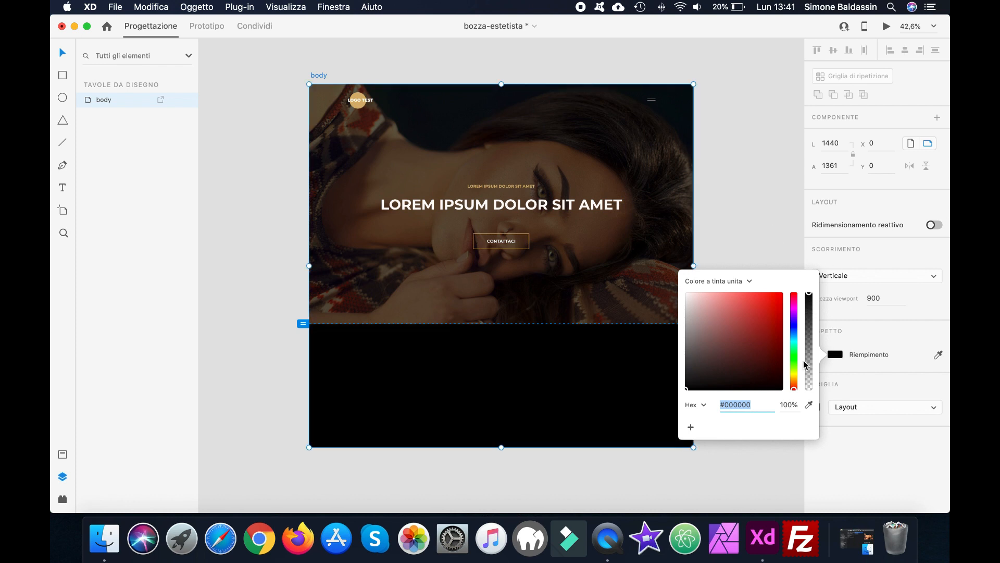
left_click(834, 357)
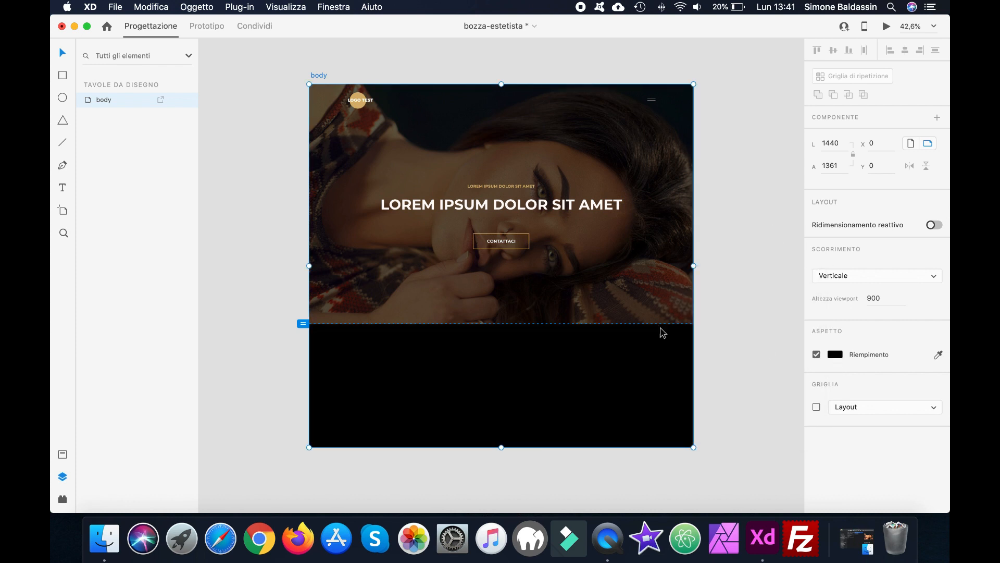
left_click(240, 139)
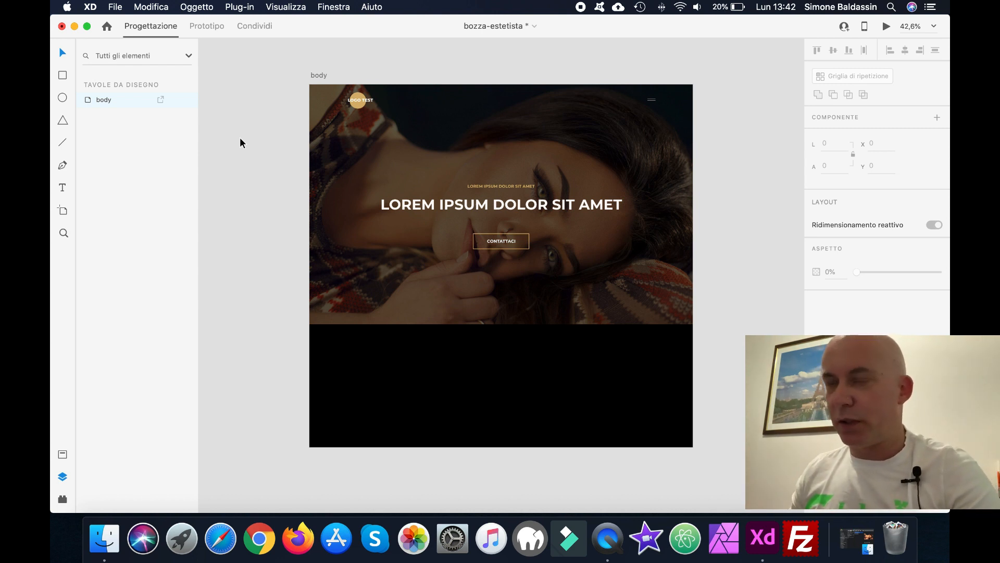
Step: Extend the body artboard downward to a height of about 1888 px
scroll(240, 139, "down", 1)
scroll(240, 140, "down", 6)
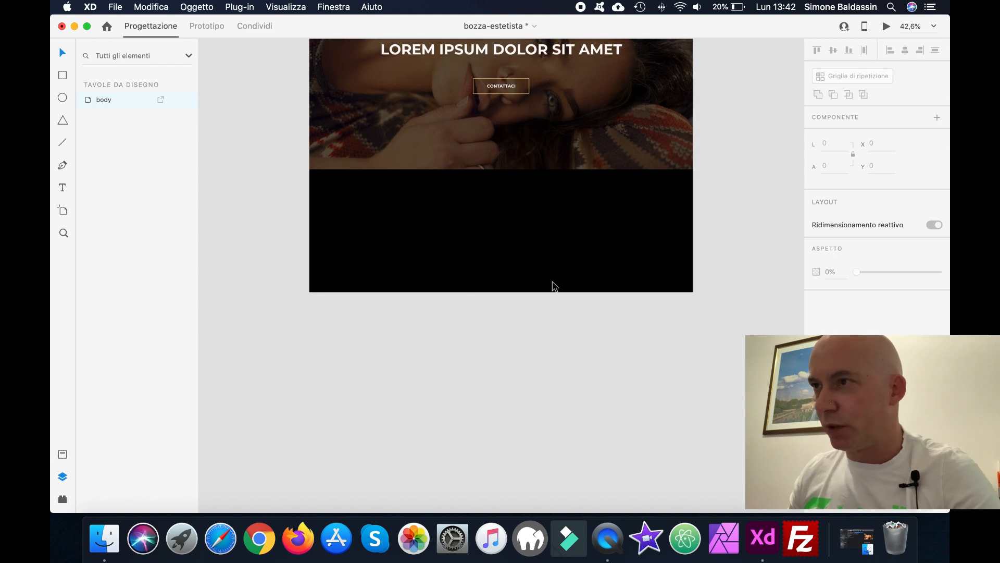
left_click(536, 261)
scroll(381, 208, "up", 9)
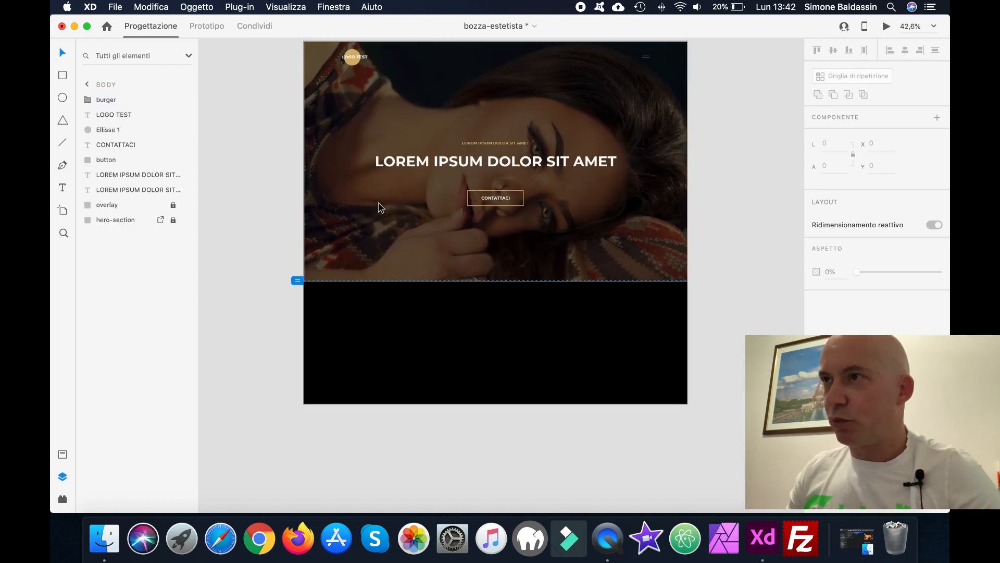
left_click(304, 107)
scroll(558, 287, "down", 8)
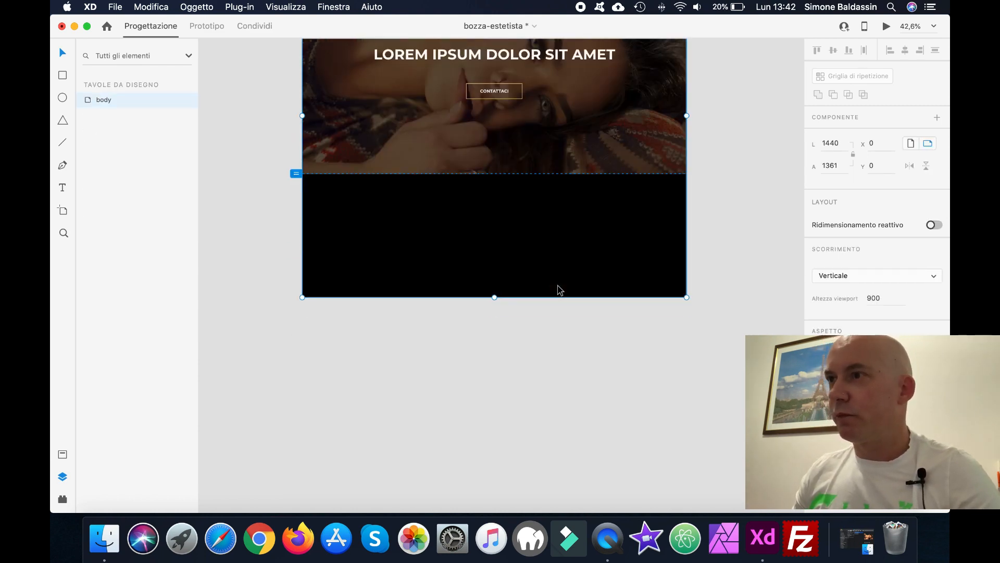
left_click_drag(494, 296, 486, 437)
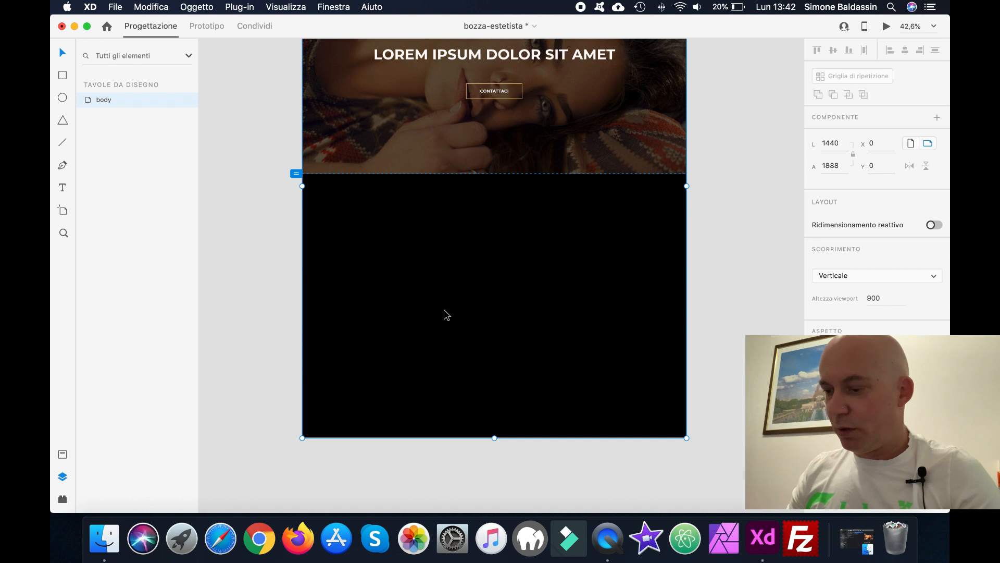
Step: Show the layout grid and draw a rectangle of about 572 × 726 px over the first six columns below the hero section
key("super+shift+apostrophe")
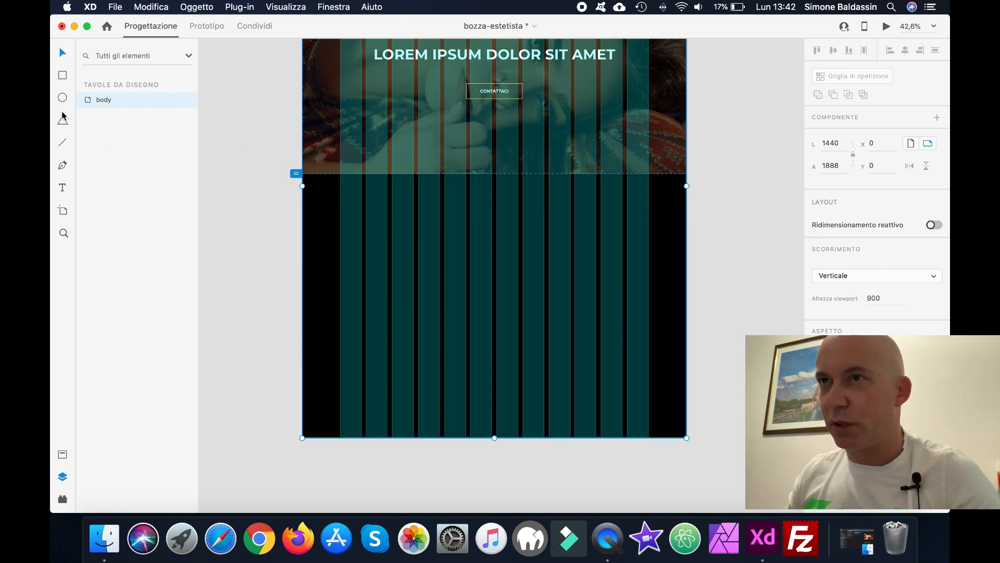
left_click(63, 75)
mouse_move(347, 209)
left_mouse_down()
mouse_move(481, 287)
mouse_move(493, 327)
mouse_move(490, 399)
left_mouse_up()
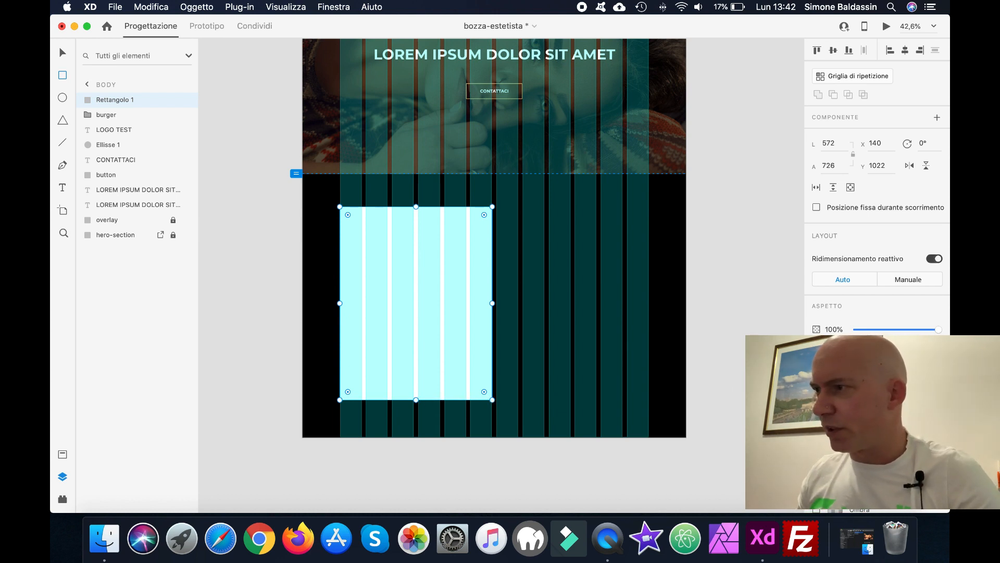
Step: Fill the new rectangle with about-us.jpg from the 29.tutorial-bozza-xd folder in Finder, then minimise the Finder window
left_click(105, 536)
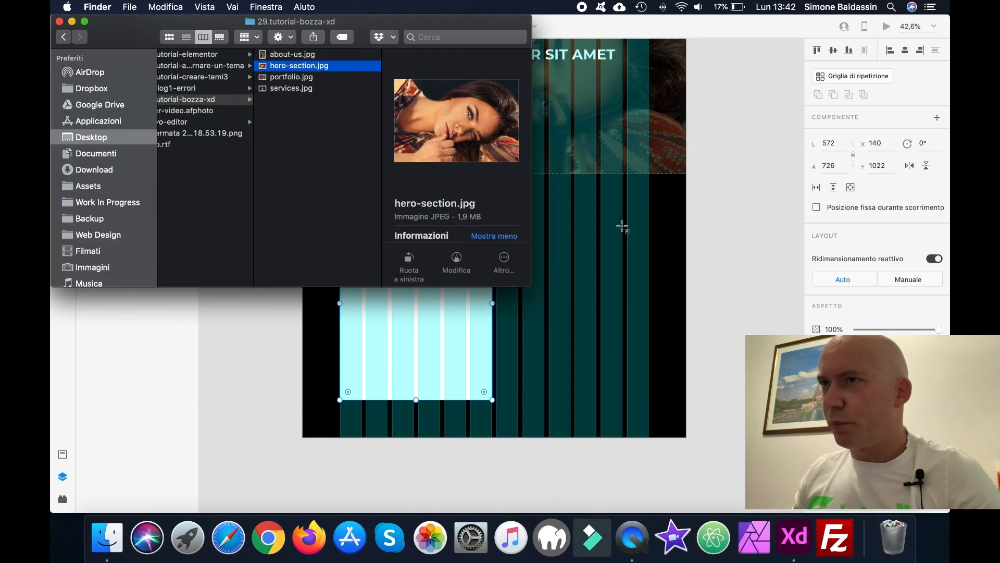
left_click(280, 55)
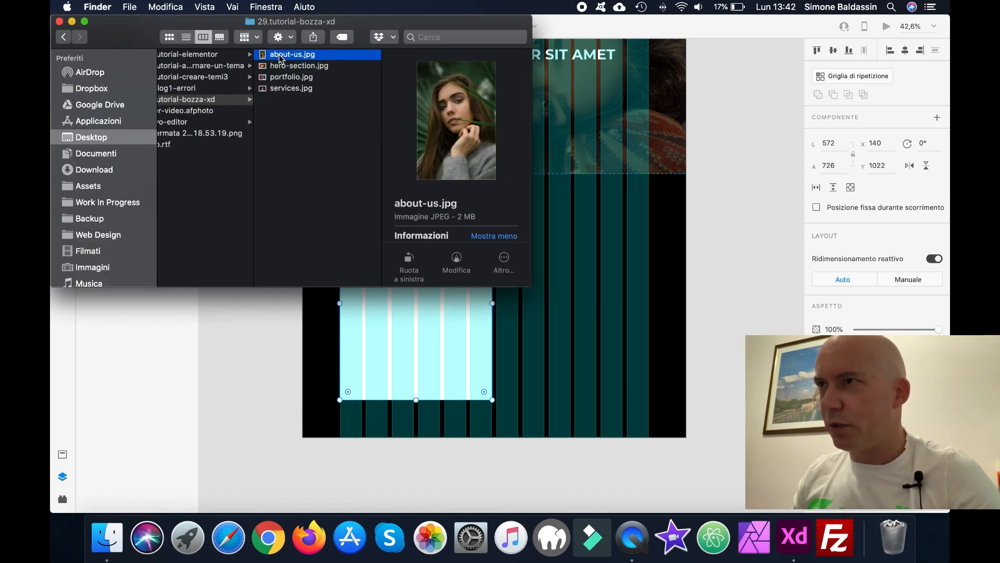
left_click_drag(279, 55, 420, 307)
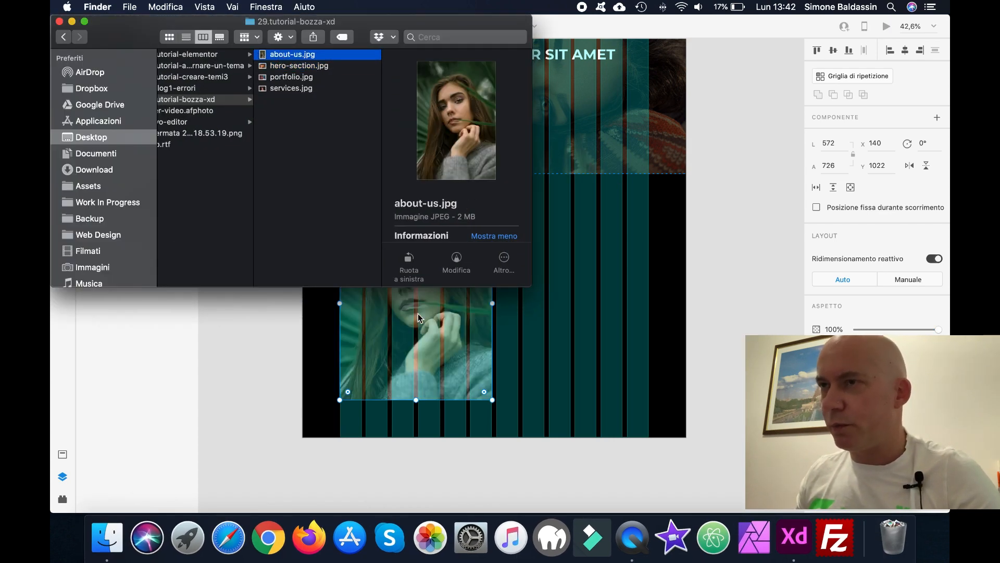
left_click(72, 21)
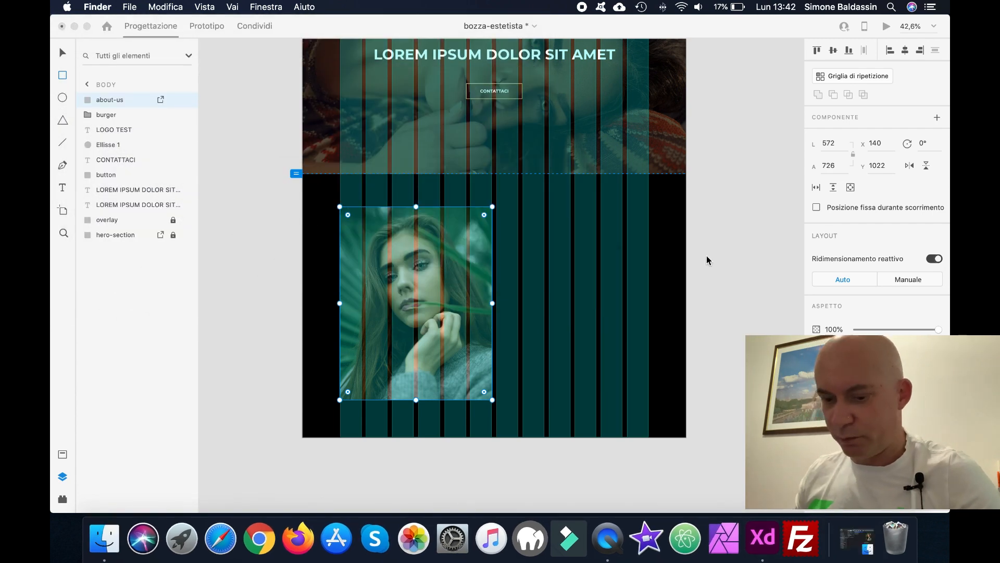
Step: Hide the layout grid, save the document and deselect the about-us image
key("super+shift+slash")
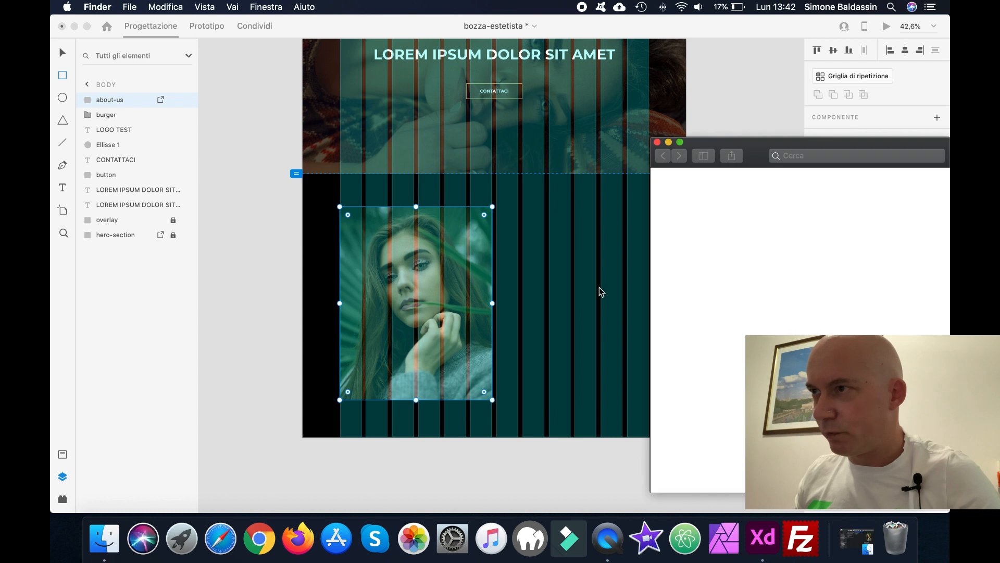
left_click(657, 142)
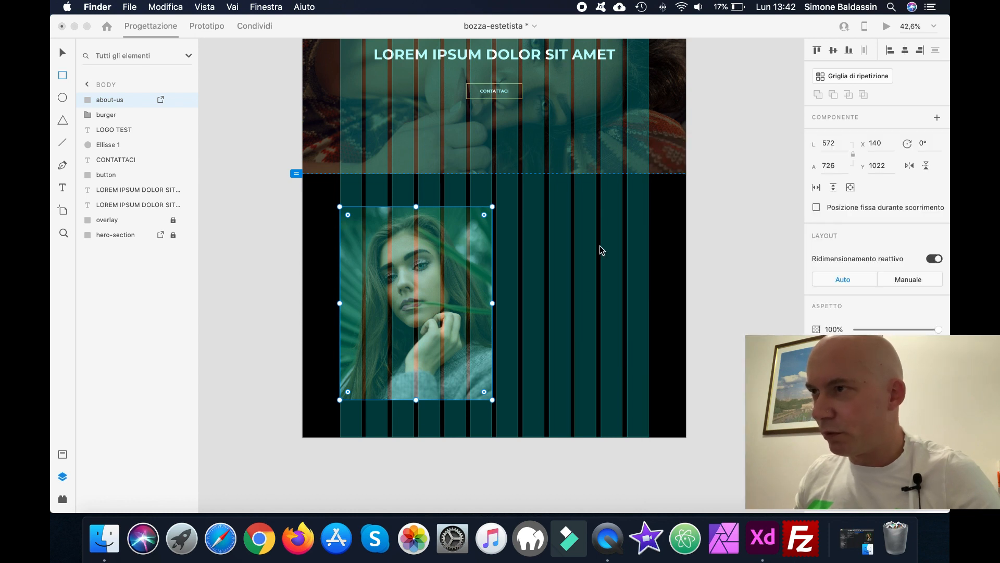
key("super+shift+apostrophe")
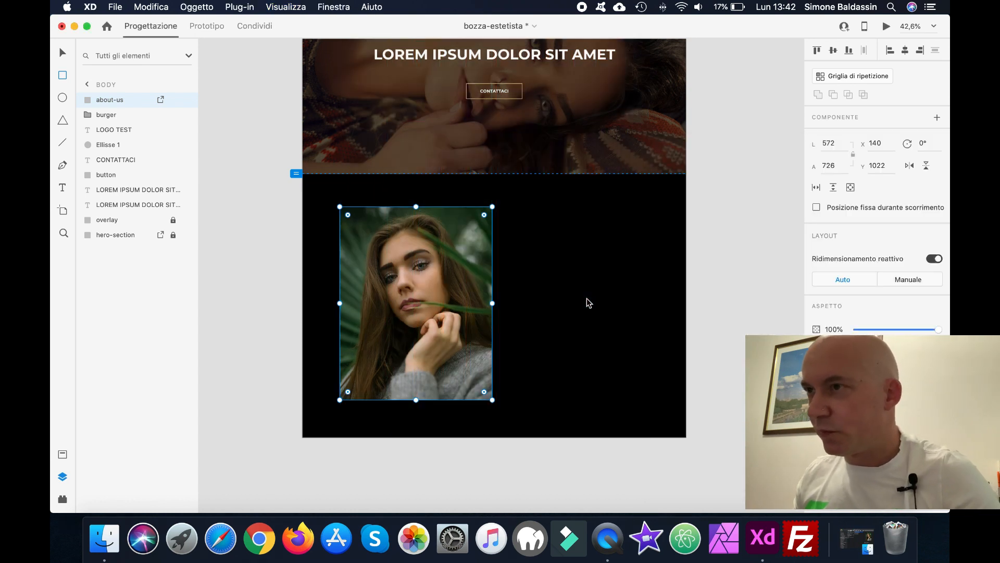
key("super+s")
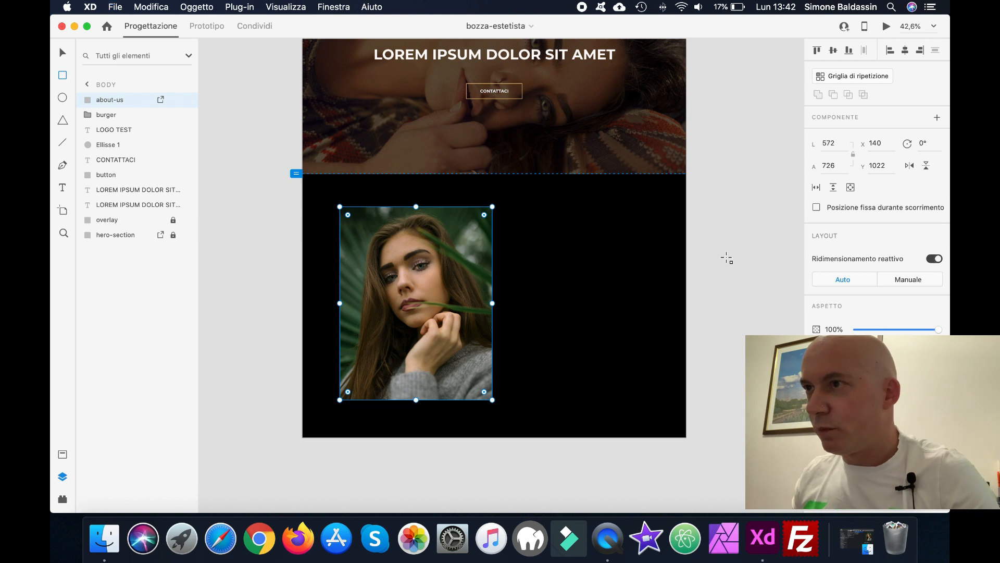
left_click(63, 52)
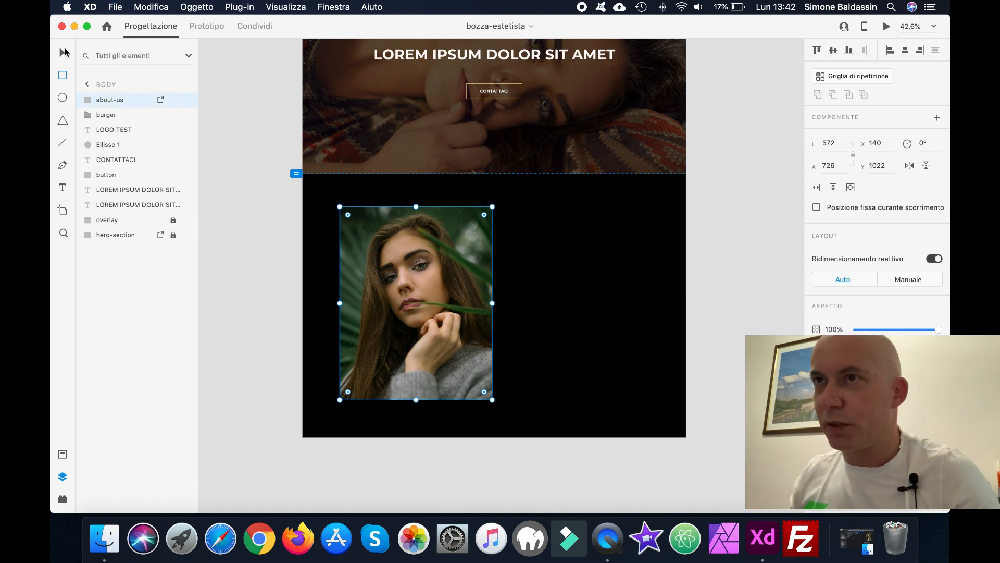
left_click(268, 287)
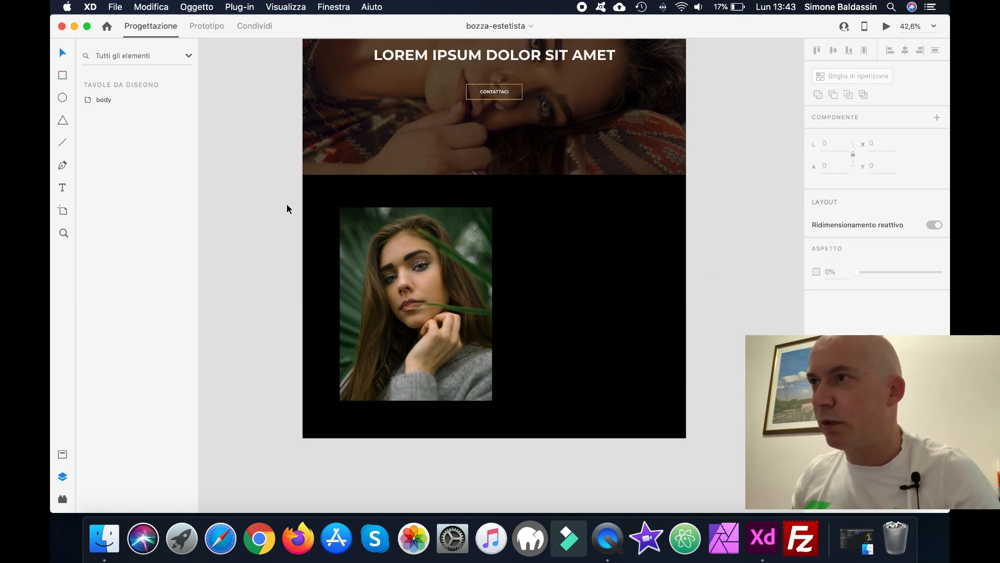
scroll(286, 203, "up", 3)
scroll(287, 209, "down", 3)
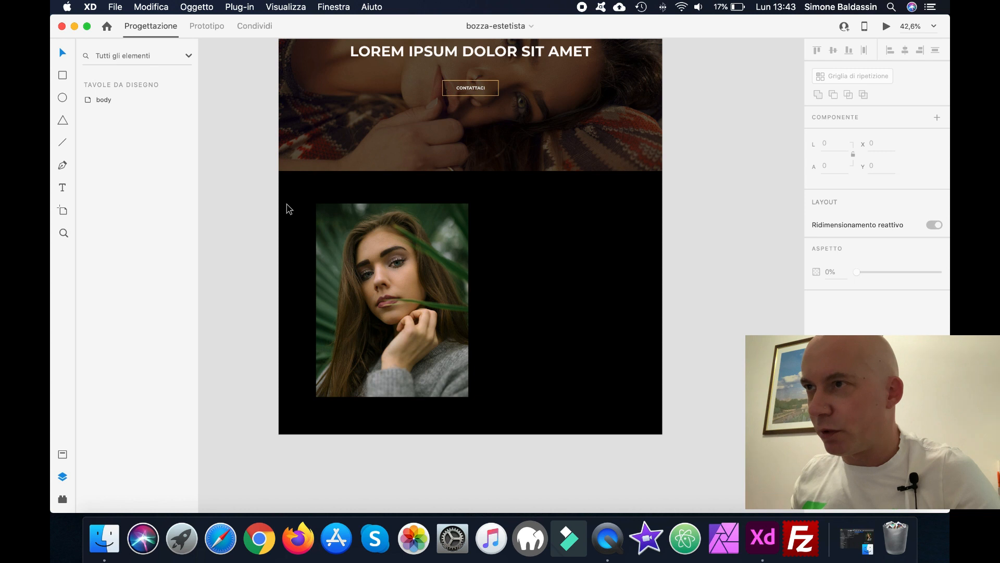
Step: Move the about-us image up to 70 px below the hero section, at about X 148, Y 970, with the layout grid shown
mouse_move(416, 277)
left_mouse_down()
mouse_move(412, 266)
mouse_move(417, 271)
left_mouse_up()
key("super+shift+apostrophe")
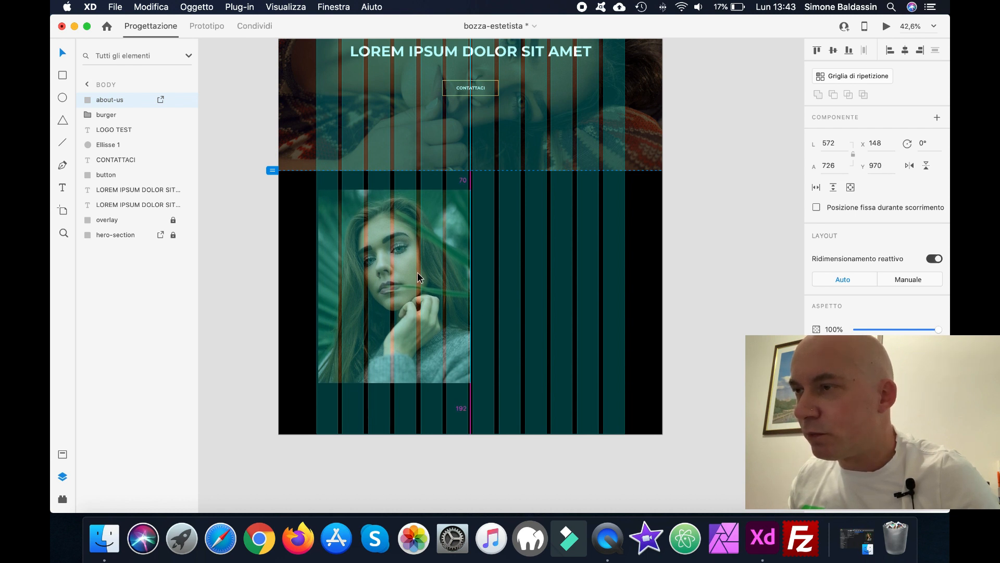
left_click_drag(417, 272, 417, 272)
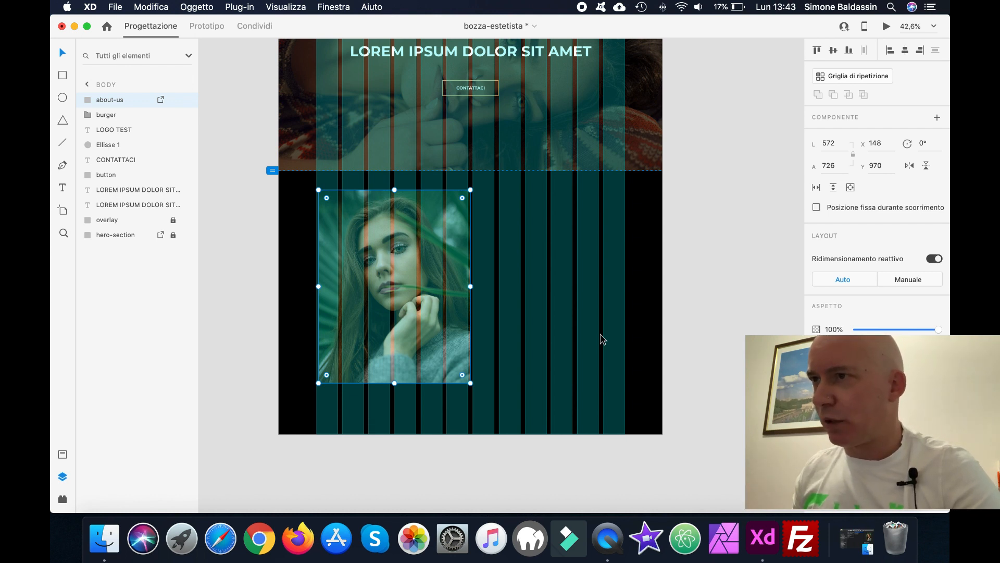
Step: Duplicate the hero's small gold LOREM IPSUM DOLOR SIT AMET text beside the about-us image at about X 826, Y 970
scroll(545, 316, "up", 2)
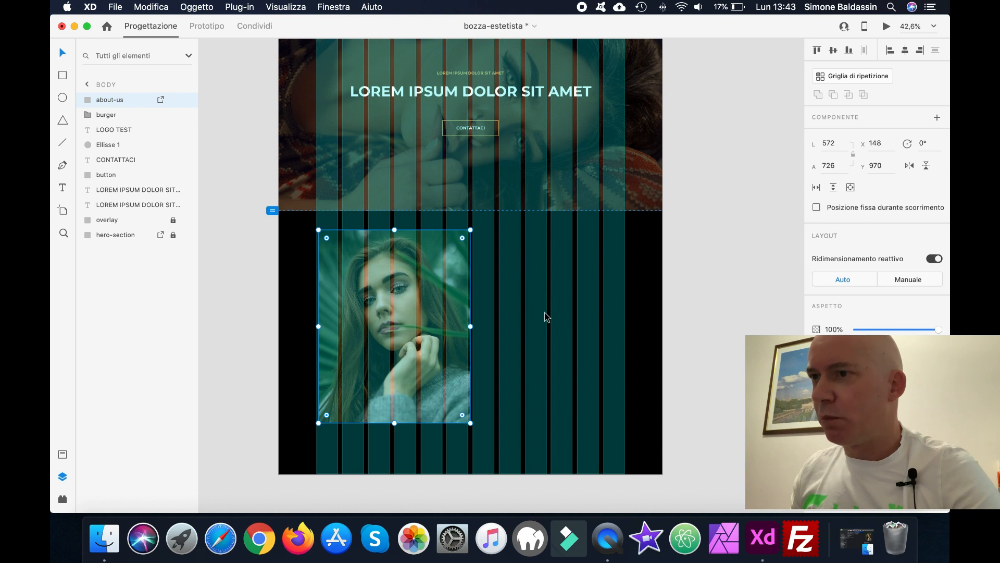
scroll(544, 316, "up", 4)
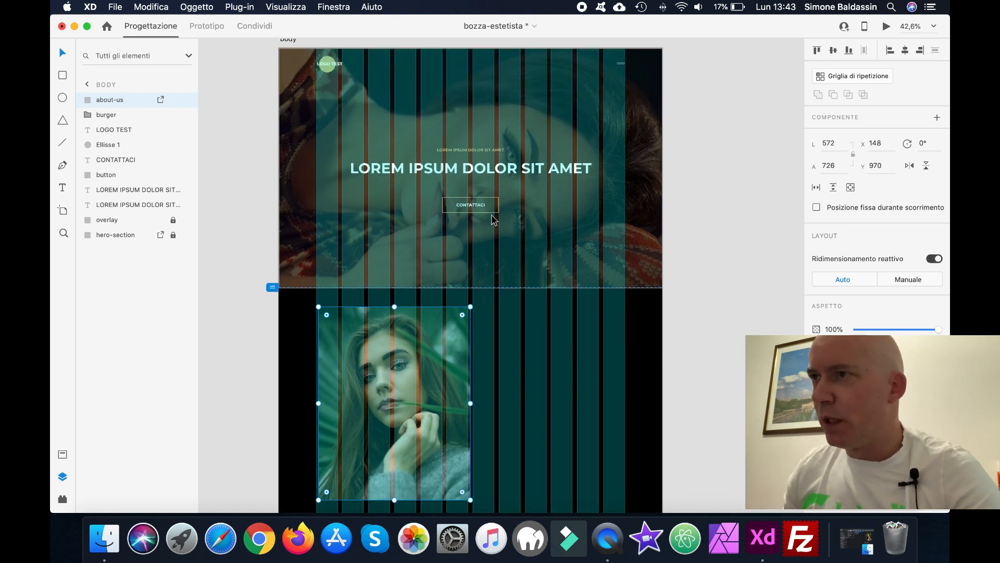
left_click(468, 151)
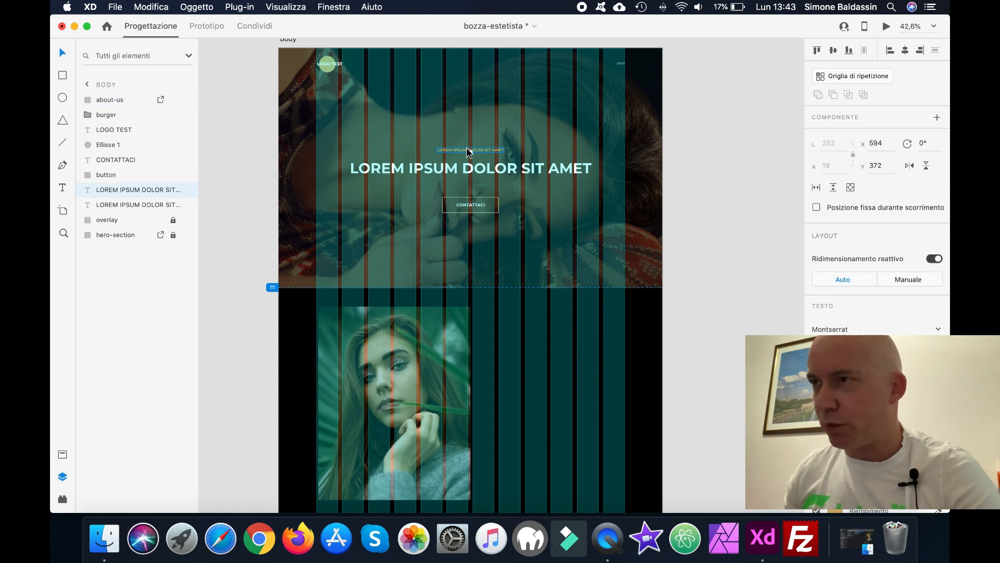
left_click_drag(468, 151, 532, 309)
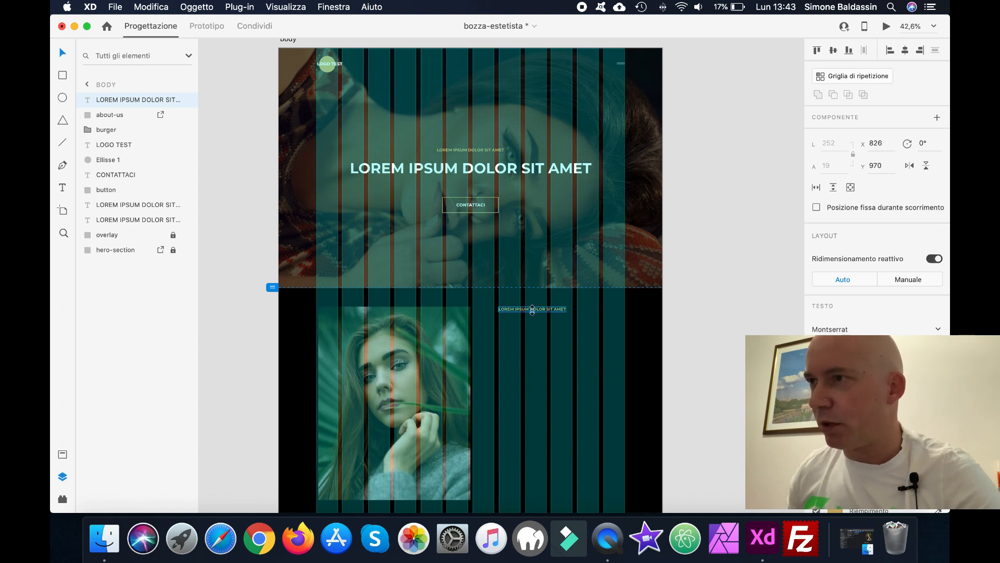
left_click_drag(532, 310, 532, 311)
Step: Shorten the copied gold text beside the about-us image to LOREM IPSUM, with the layout grid shown
key("super+plus")
key("super+plus")
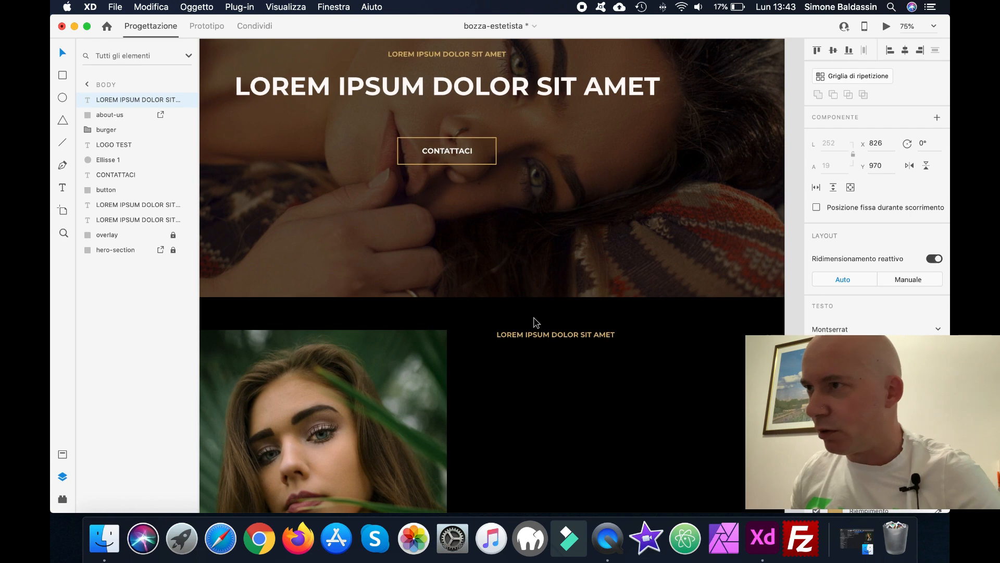
key("shift+super+apostrophe")
scroll(535, 322, "right", 5)
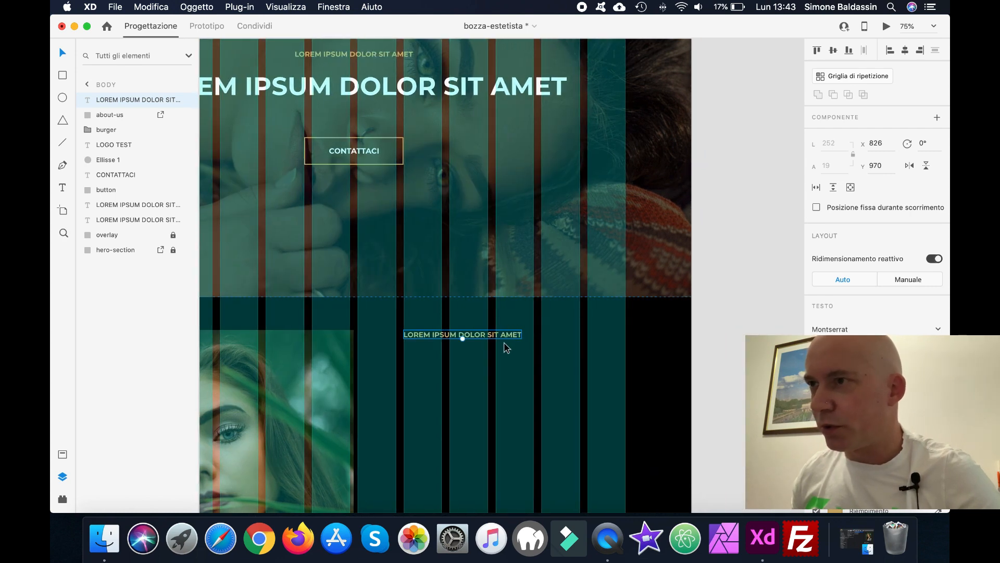
key("t")
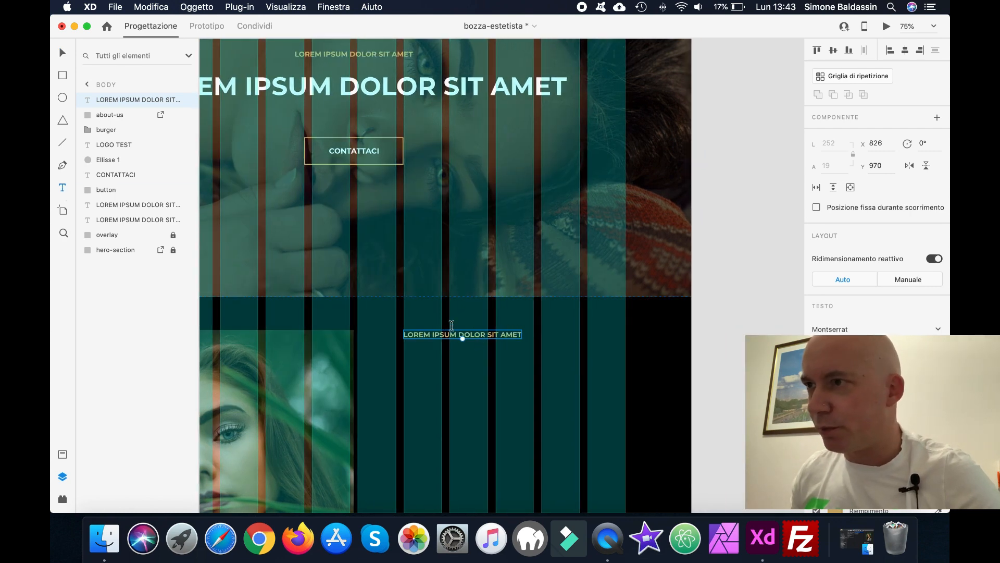
double_click(459, 336)
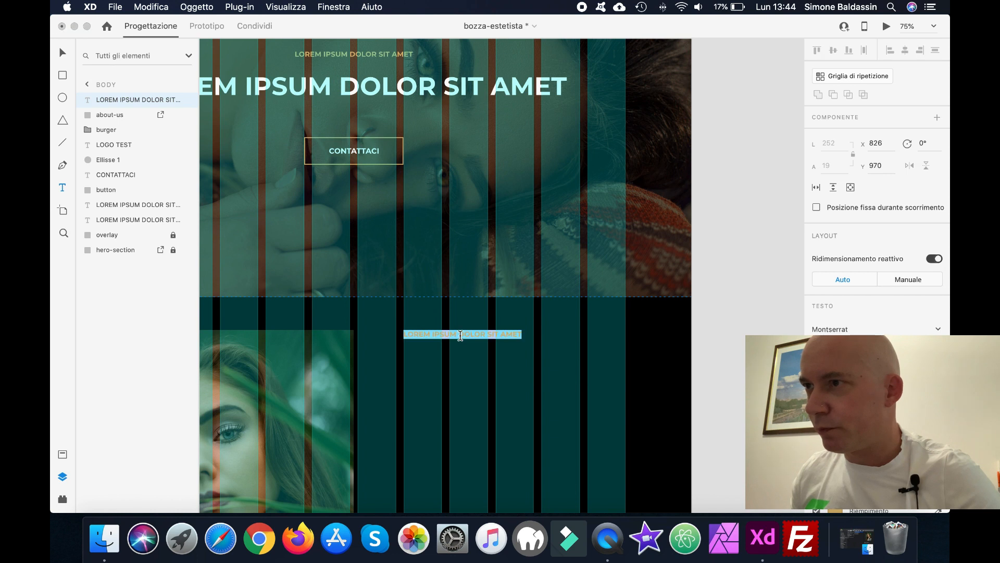
left_click(461, 335)
left_click_drag(460, 334, 528, 337)
key("BackSpace")
Step: Draw a horizontal line about 140 px wide after the LOREM IPSUM label at about X 964.5, Y 979.5, and enter a height of 2
left_click(63, 144)
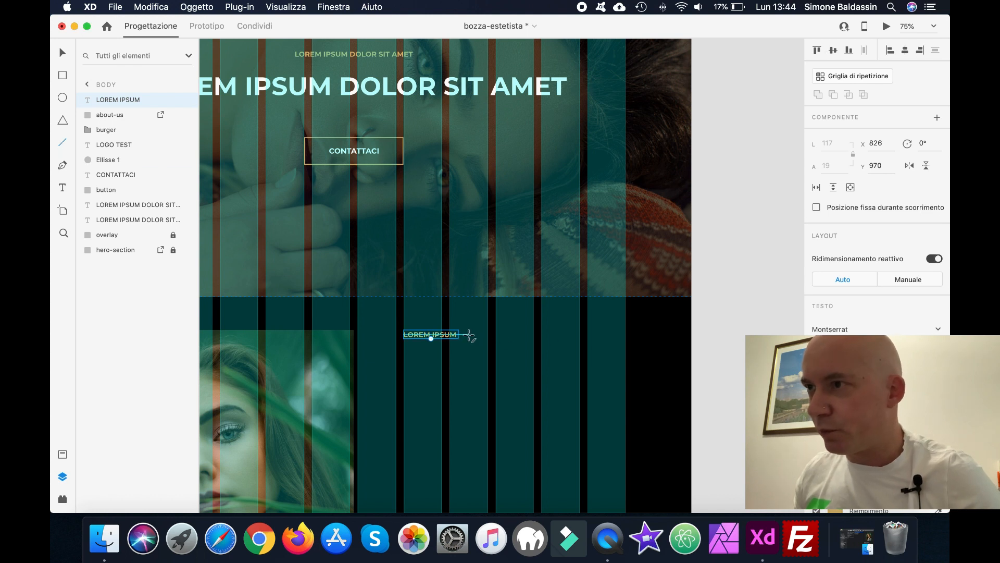
left_click_drag(477, 334, 532, 335)
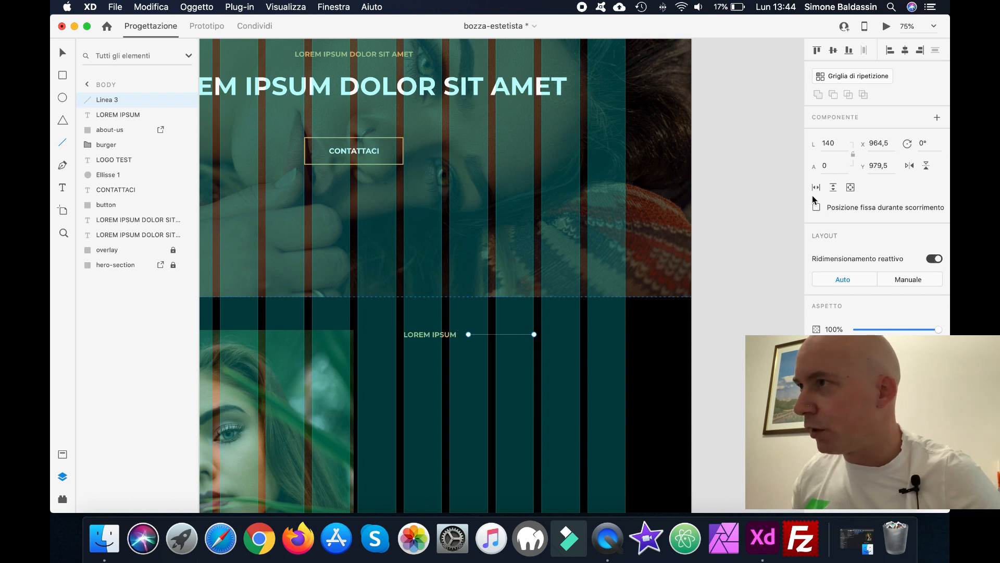
double_click(831, 165)
type("2")
key("Return")
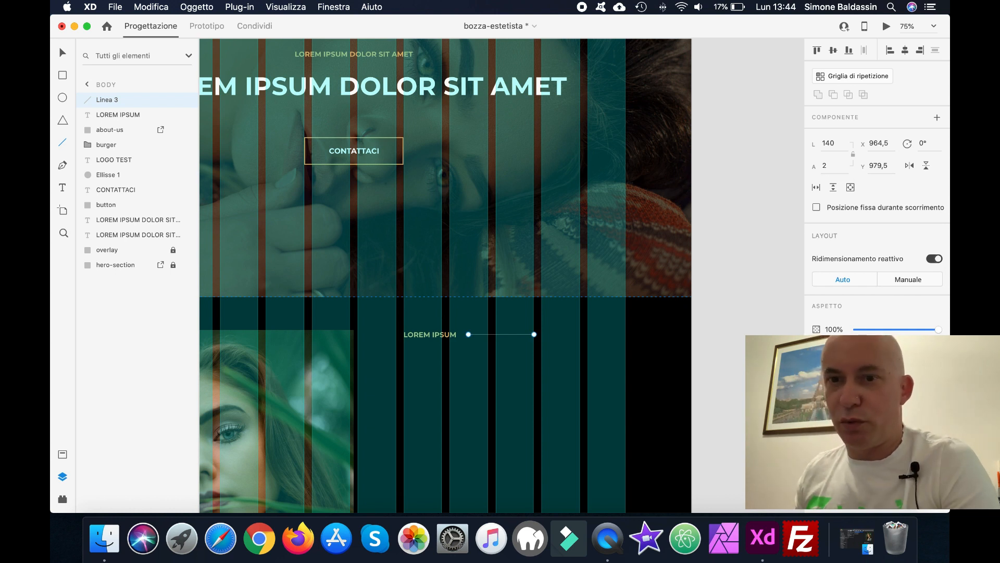
Step: Apply the saved gold colour #D7B474 to the new line's border, deselect it and hide the layout grid
left_click(832, 374)
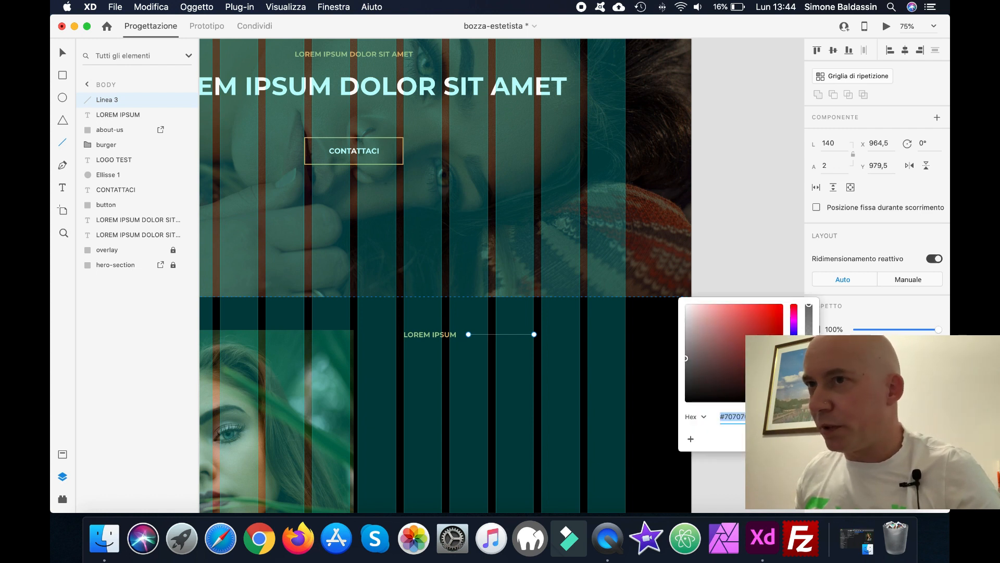
left_click(63, 453)
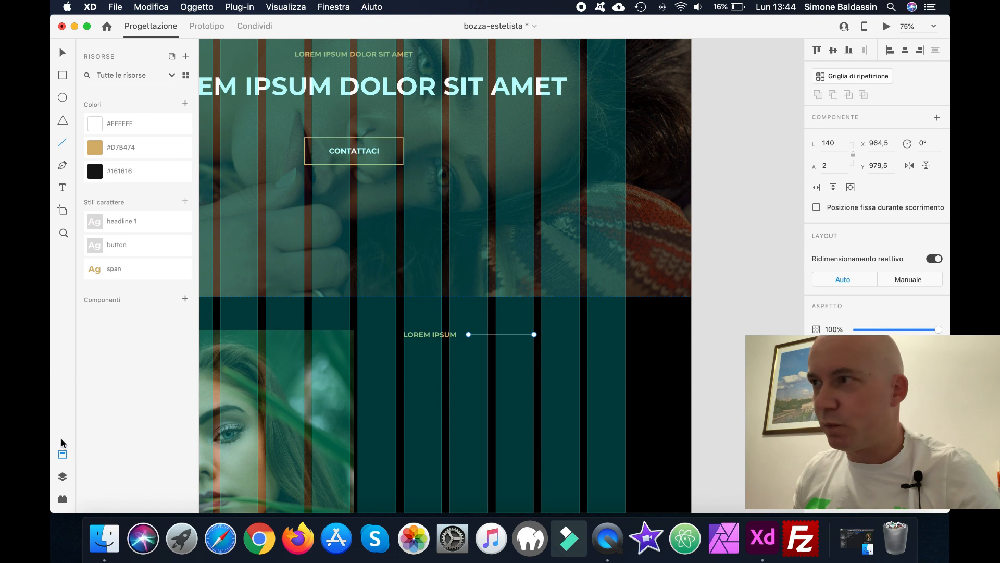
left_click(108, 151)
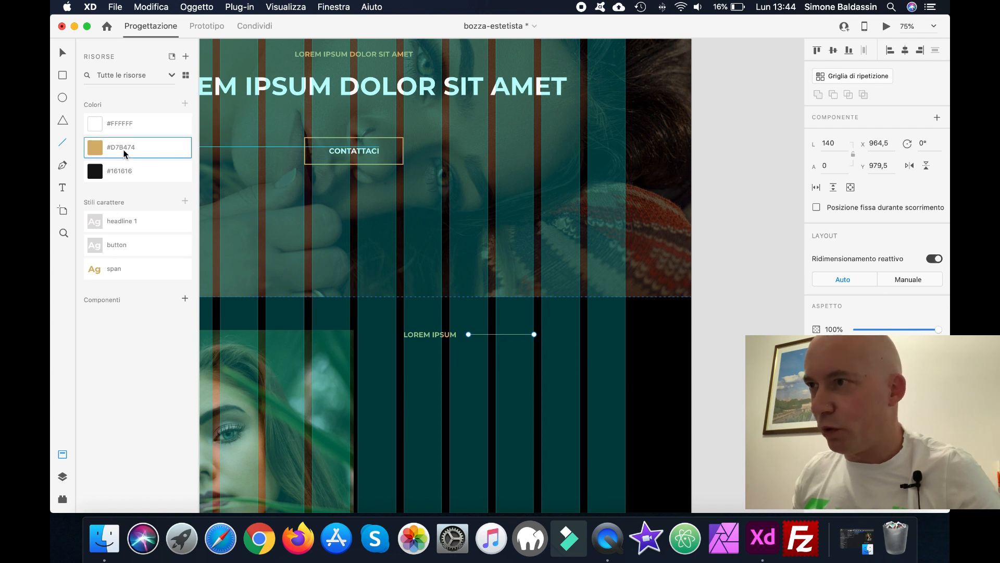
left_click(62, 53)
left_click(732, 388)
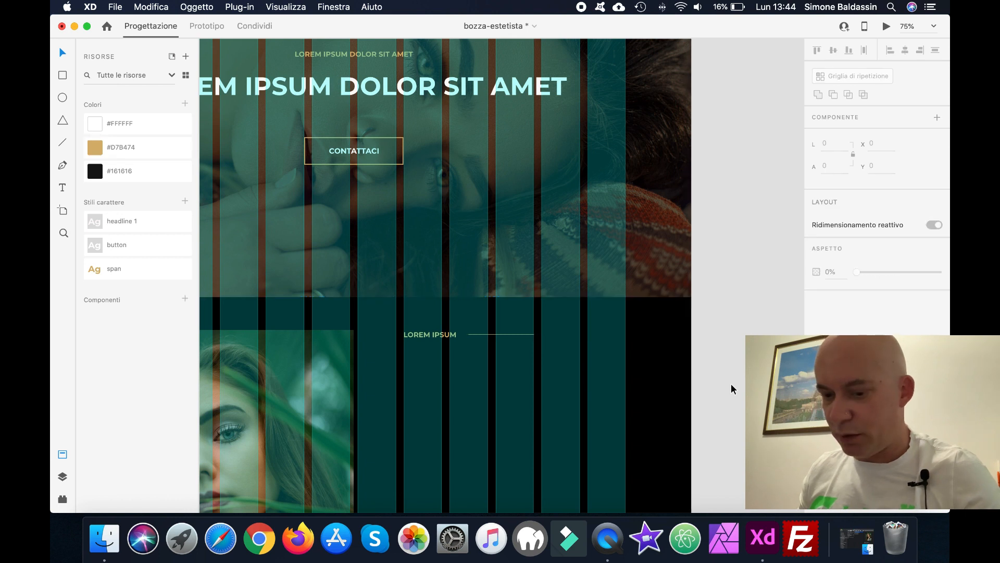
key("super+shift+apostrophe")
Step: Move the gold line closer to the LOREM IPSUM label, leaving a gap of about 12 px, and save the document
scroll(732, 389, "left", 5)
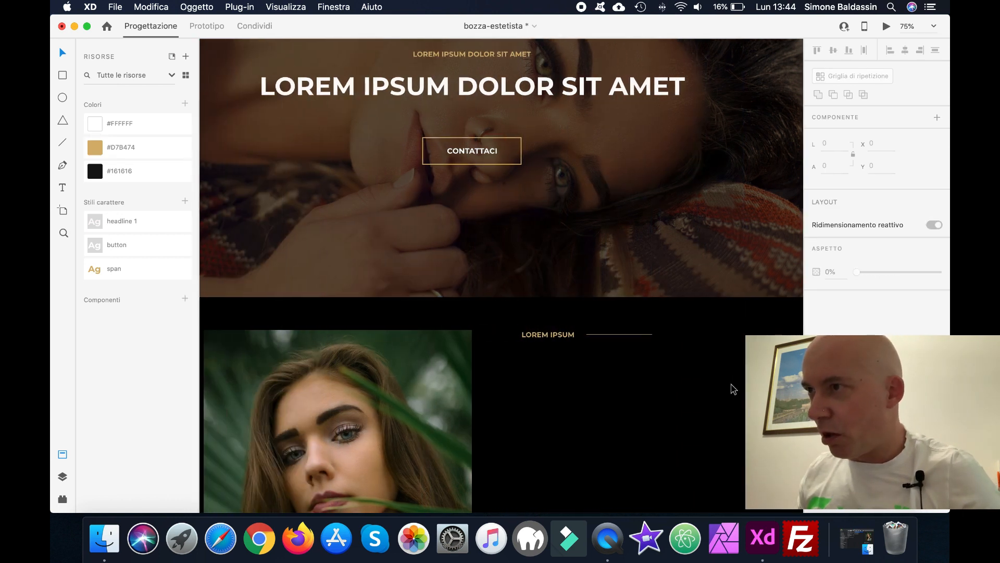
scroll(732, 388, "down", 5)
scroll(732, 388, "down", 2)
scroll(732, 389, "left", 2)
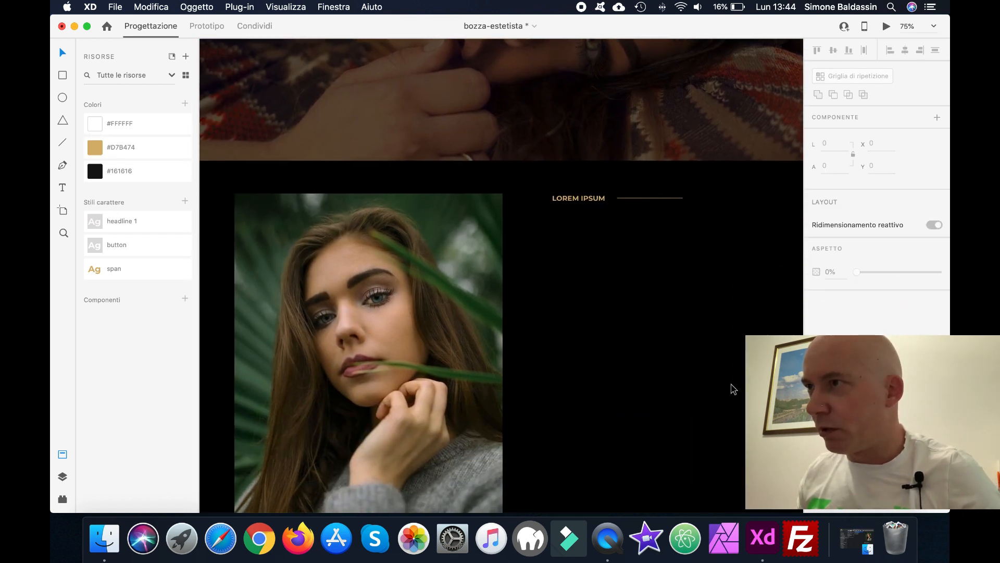
left_click(655, 199)
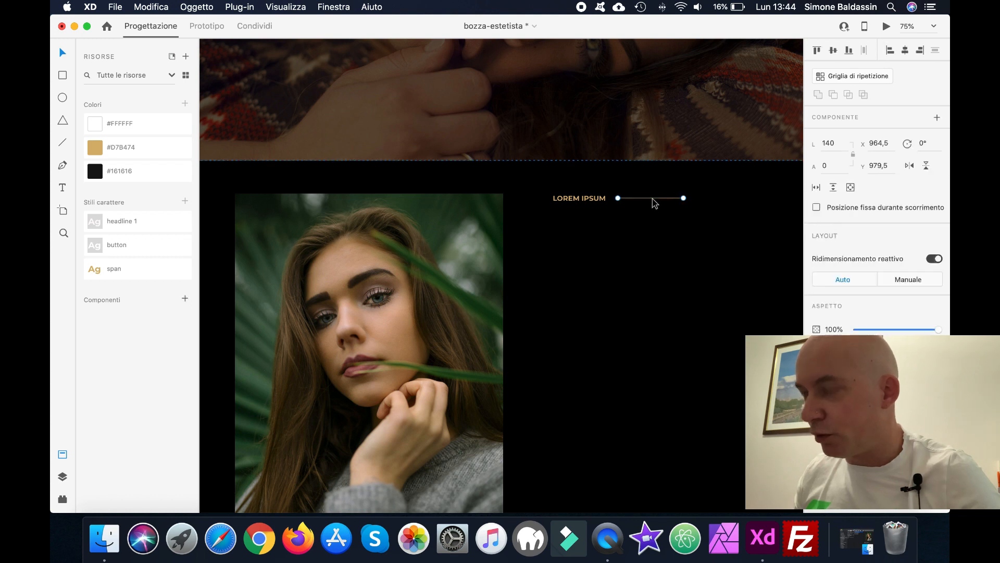
left_click_drag(653, 199, 652, 199)
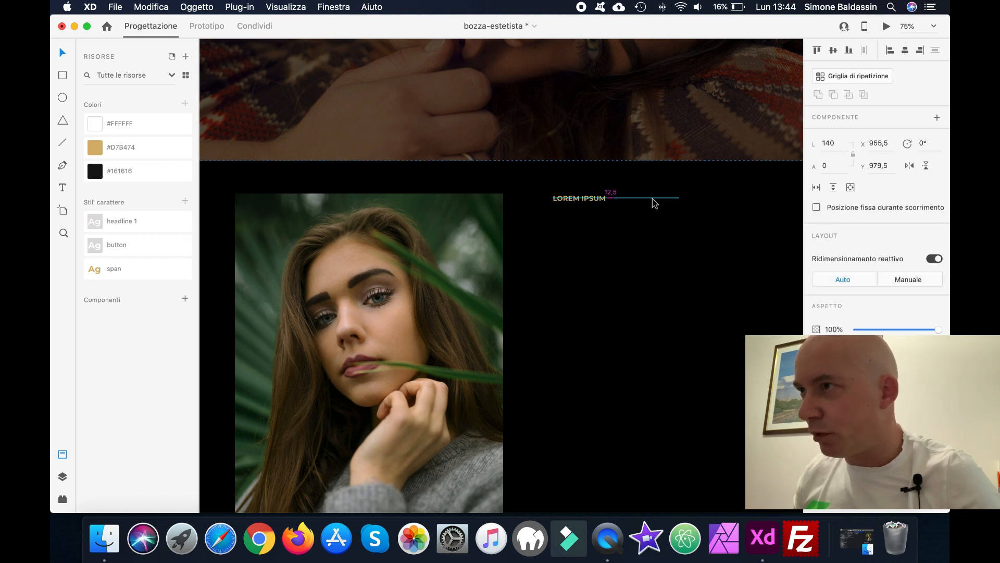
left_click_drag(654, 203, 655, 203)
left_click(656, 311)
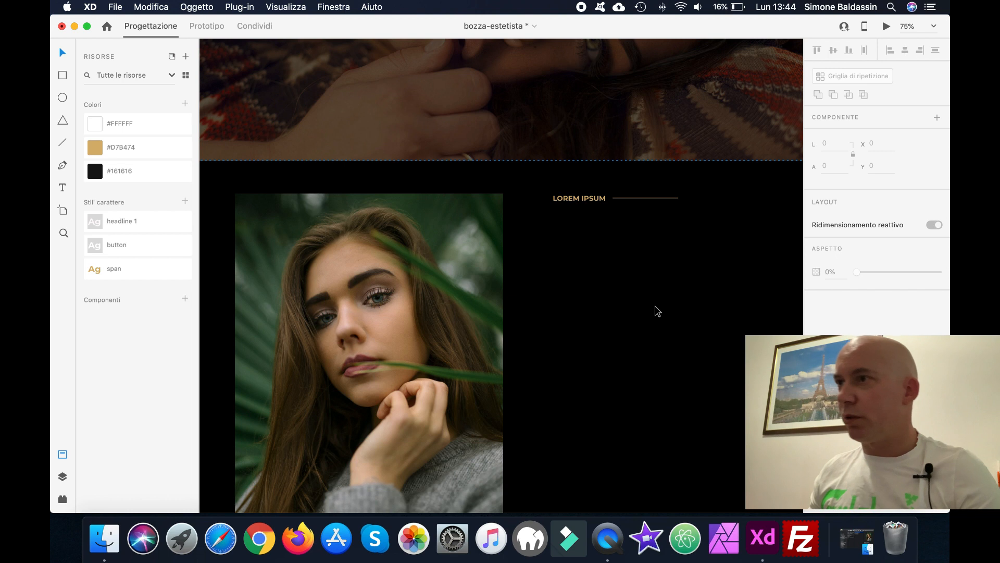
key("super+s")
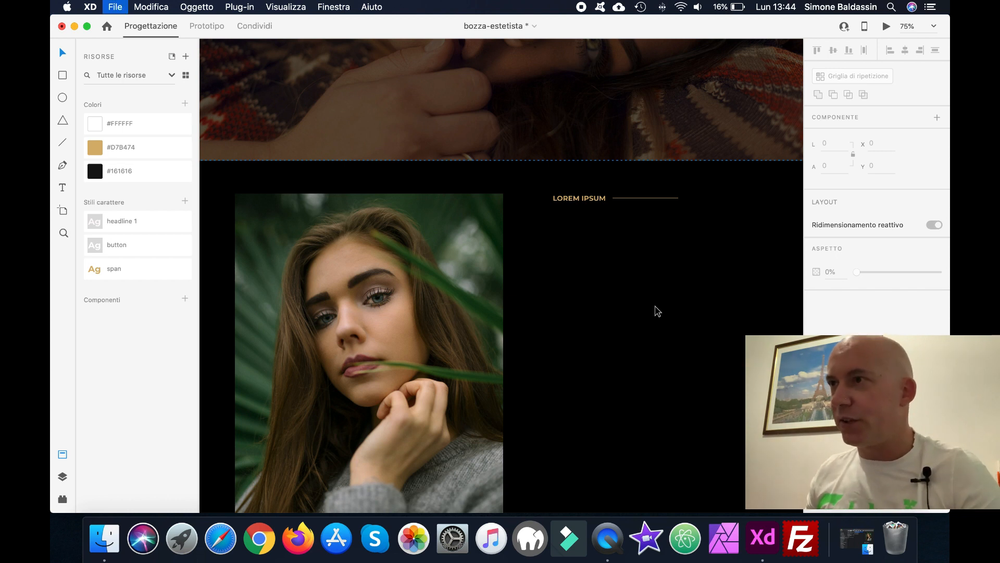
Step: Show the layout grid and duplicate the hero headline below the LOREM IPSUM label at about X 826, Y 1029
scroll(658, 311, "up", 5)
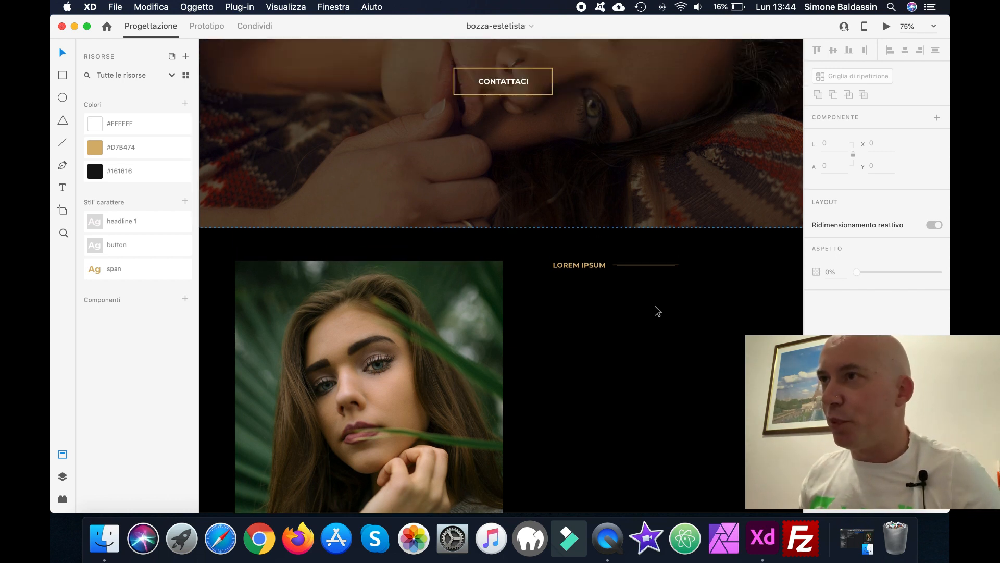
key("super+shift+apostrophe")
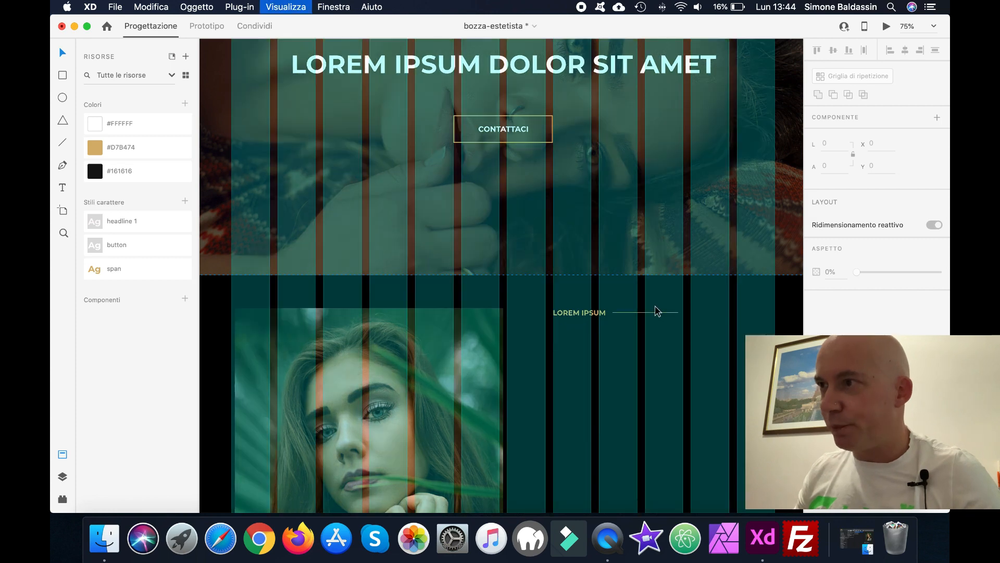
left_click(473, 64)
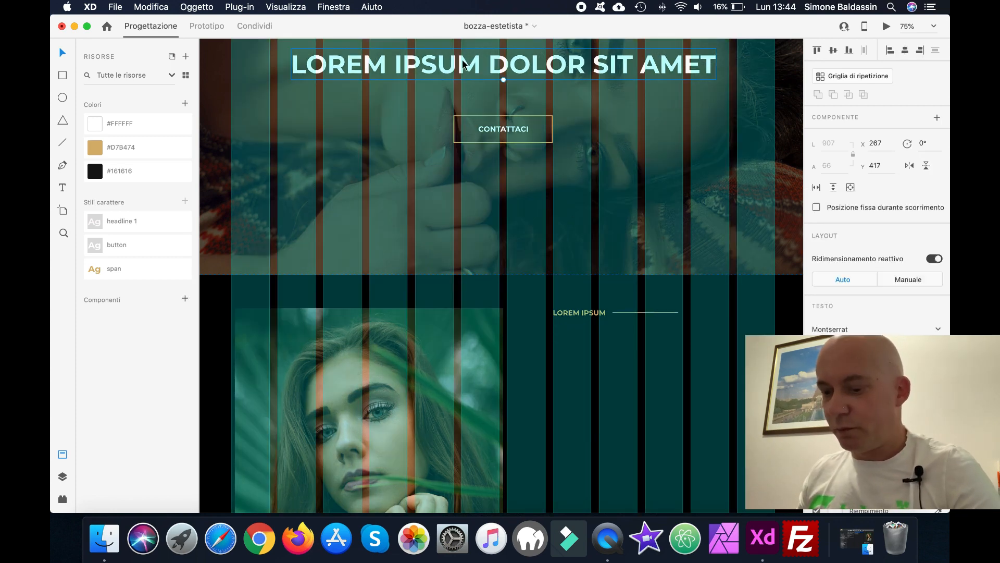
scroll(466, 64, "left", 1)
left_click_drag(470, 62, 739, 350)
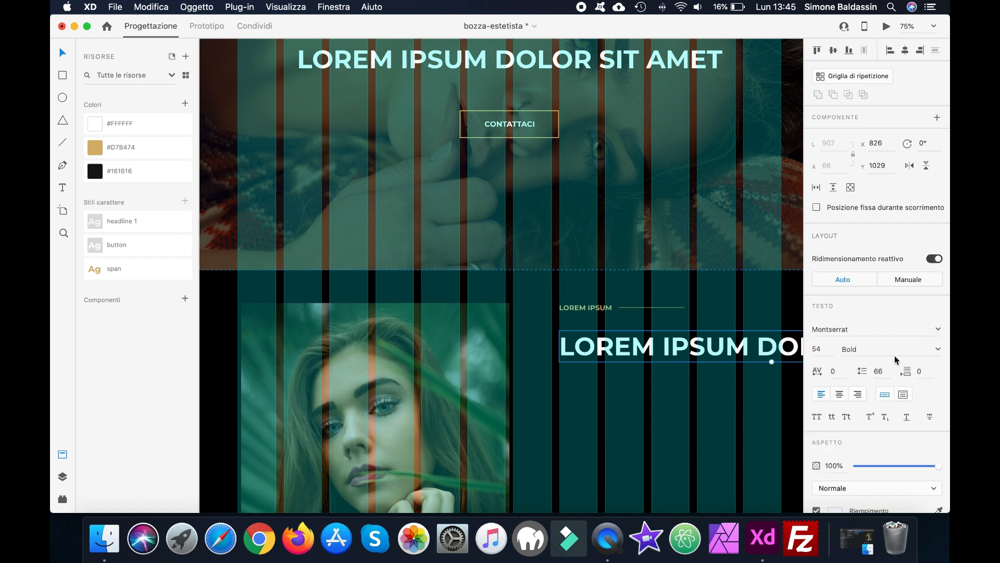
Step: Reduce the copied headline's font size, trying 38 and settling on 34
left_click(821, 348)
type("38")
key("Return")
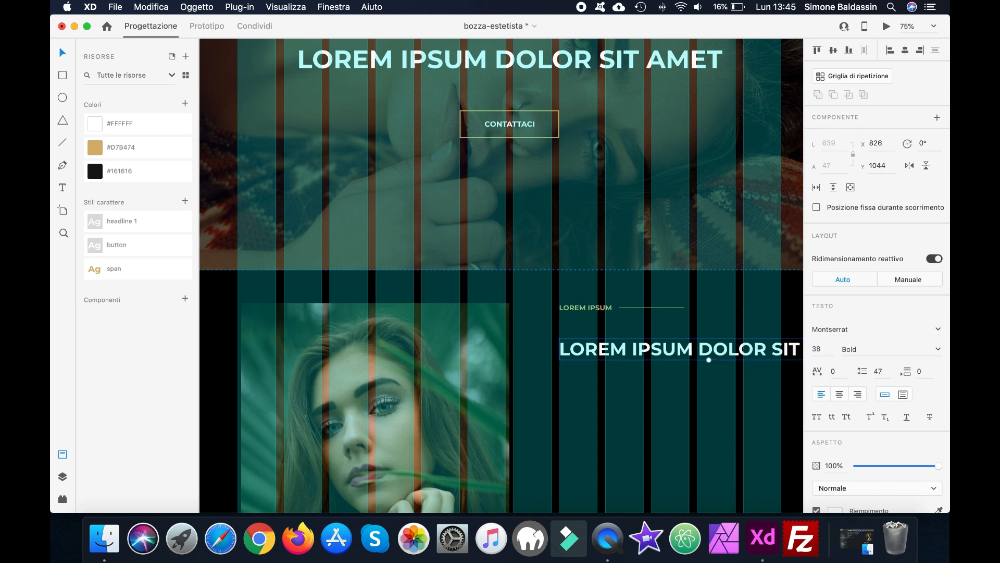
left_click(826, 352)
type("34")
key("Return")
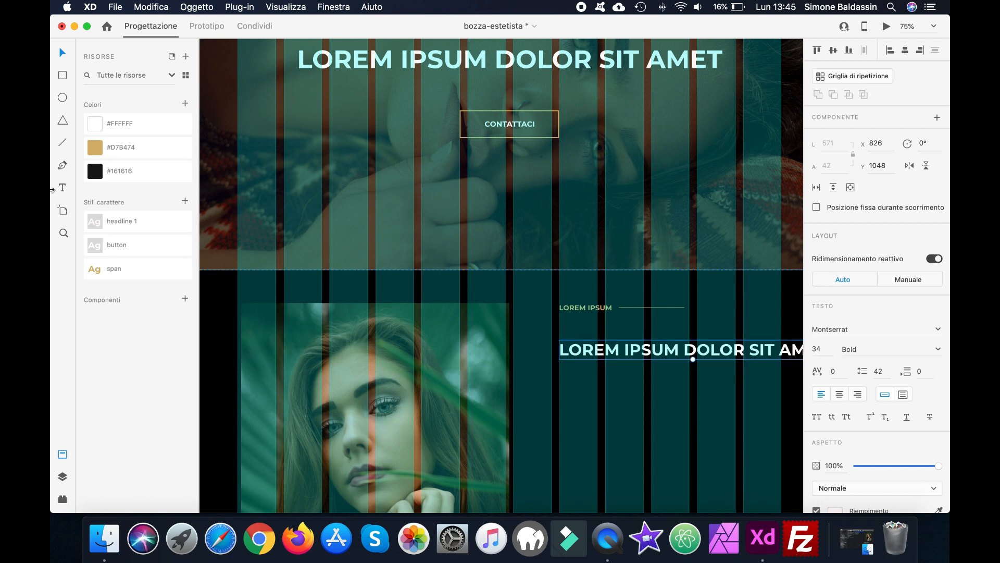
Step: Break the about-us headline into two lines, LOREM IPSUM DOLOR and SIT AMET, and finish editing the text
left_click(62, 188)
double_click(780, 351)
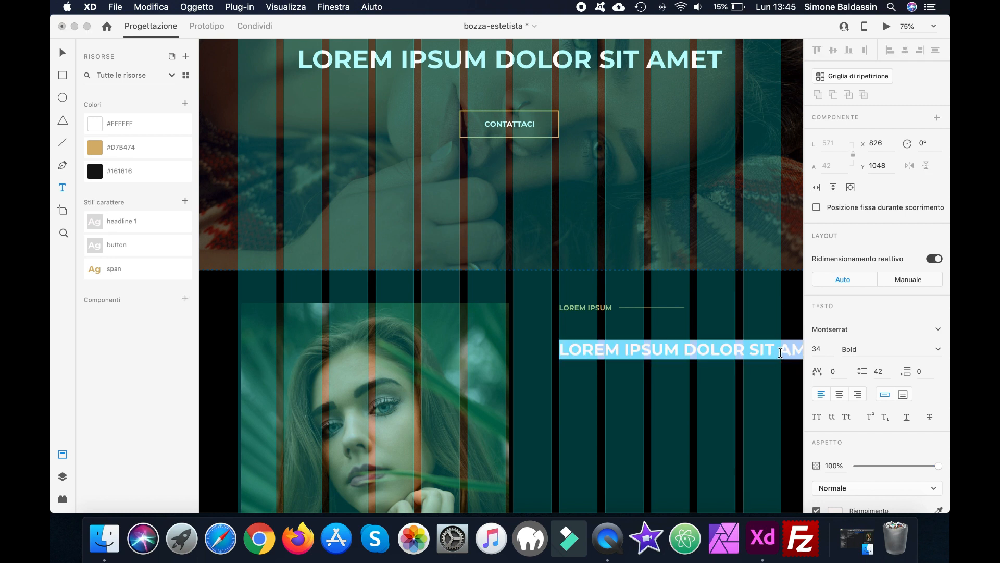
left_click(793, 324)
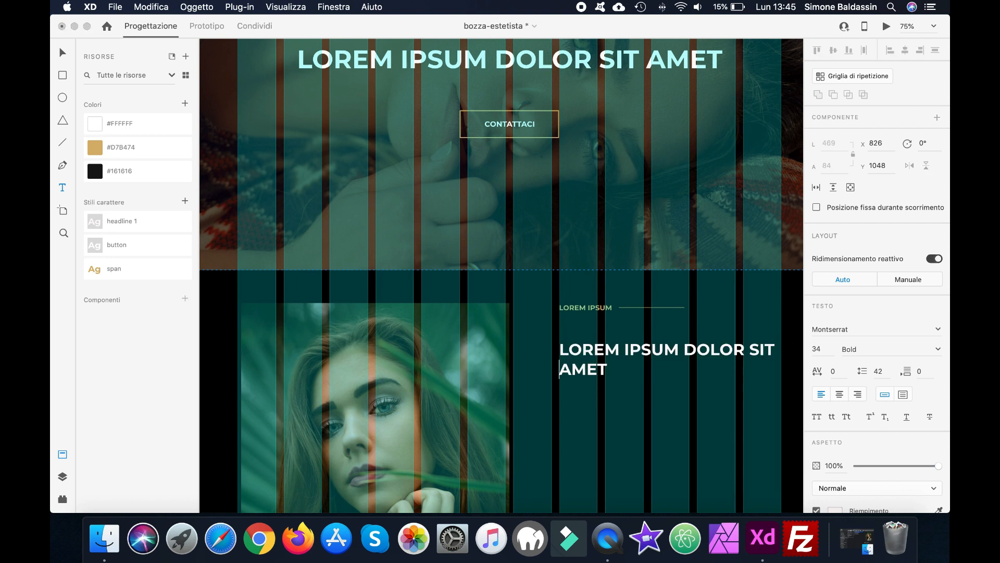
key("BackSpace")
left_click(753, 348)
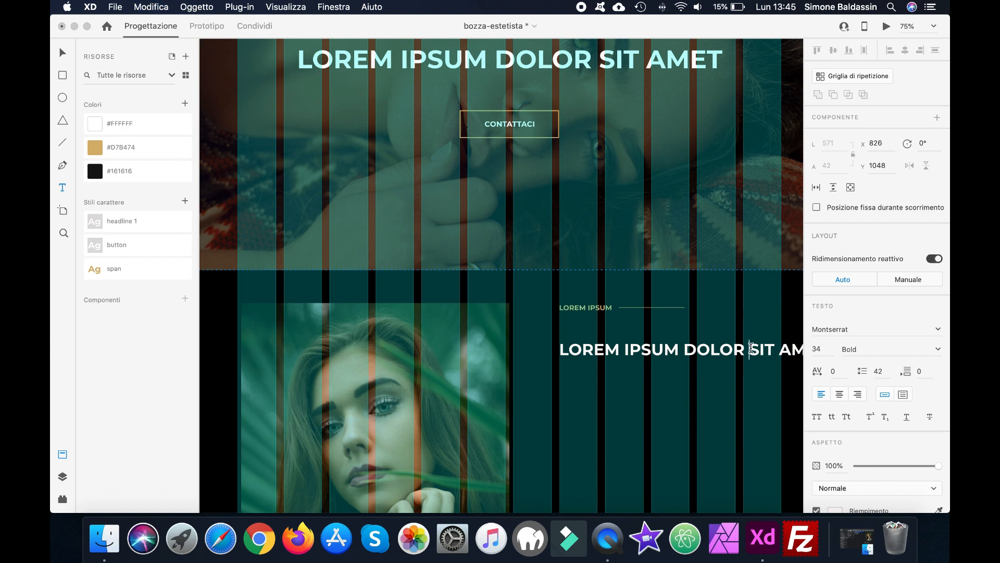
key("Return")
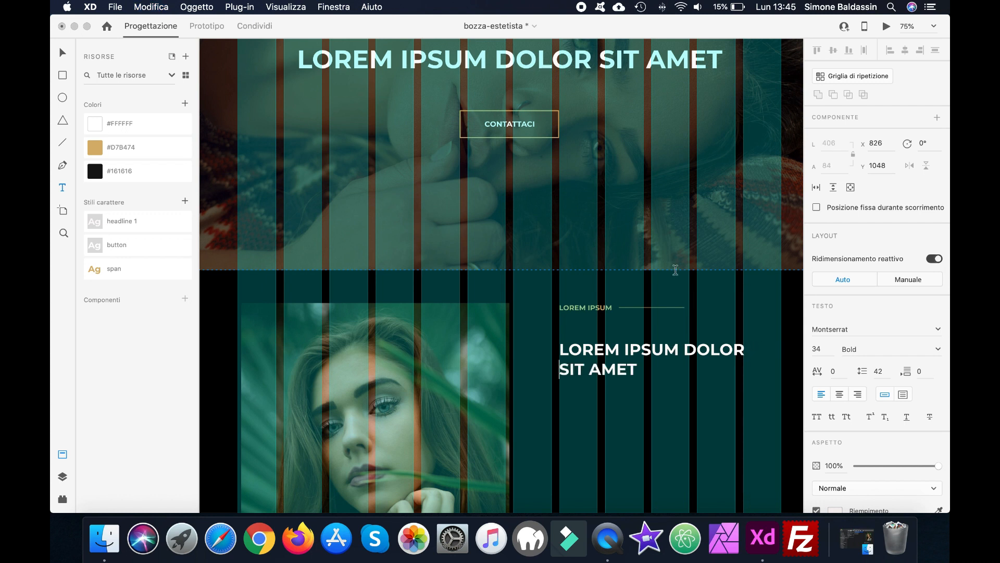
left_click(64, 53)
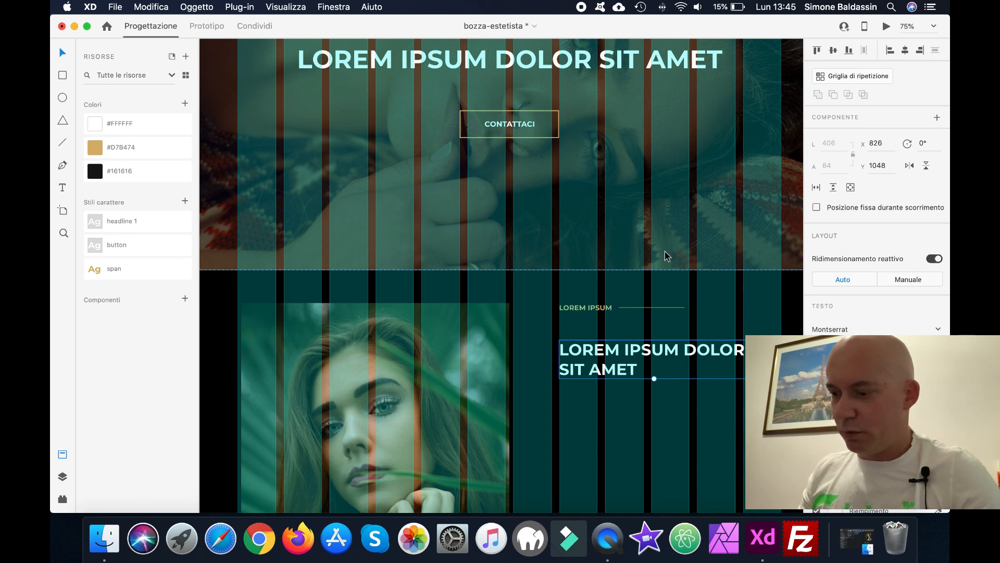
Step: Hide the layout grid, save the document and deselect the headline with the whole artboard in view
key("super+shift+apostrophe")
key("super+s")
key("super+0")
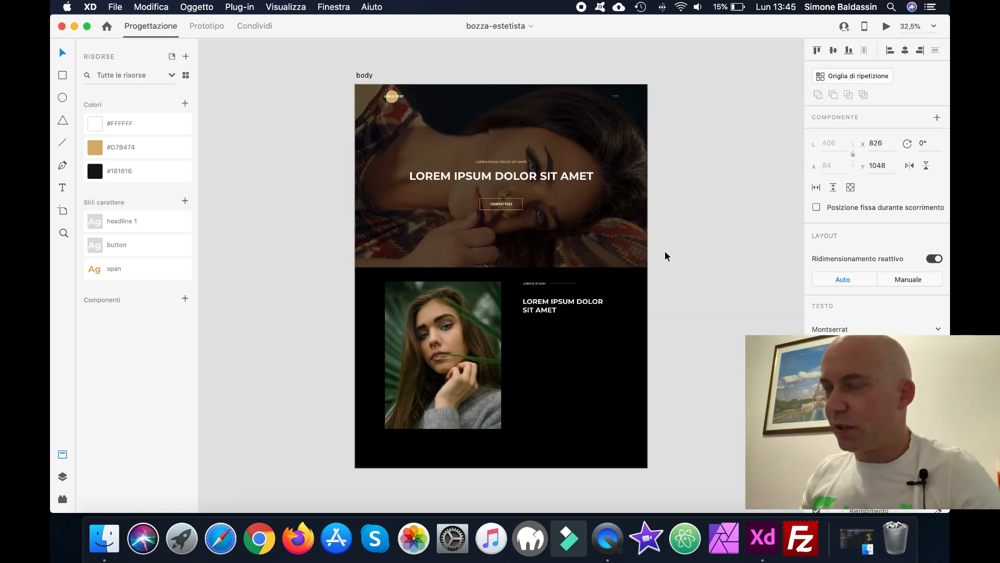
left_click(703, 246)
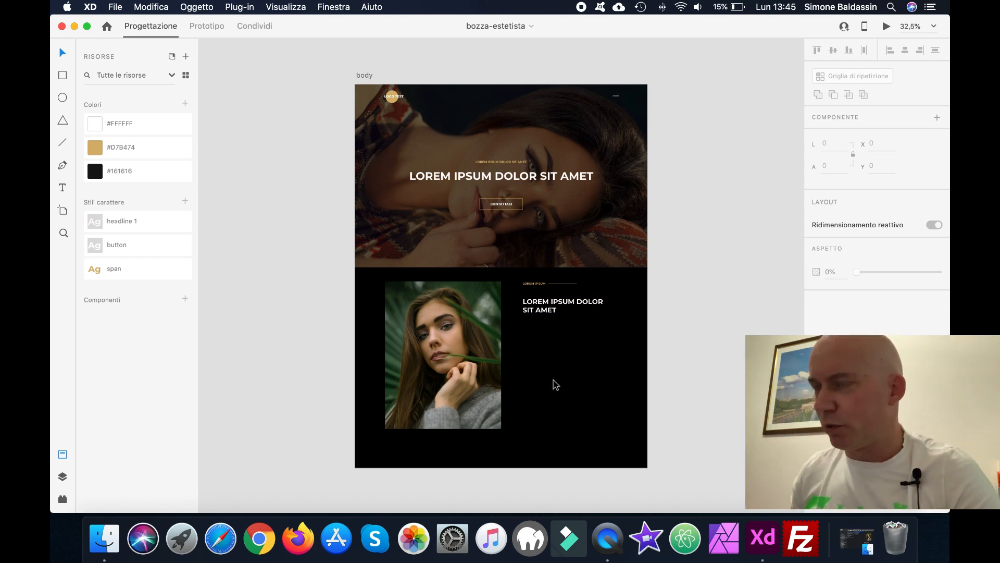
Step: Switch to Chrome, search for lorem and open the Italian Lorem Ipsum generator site, it.lipsum.com
left_click(259, 539)
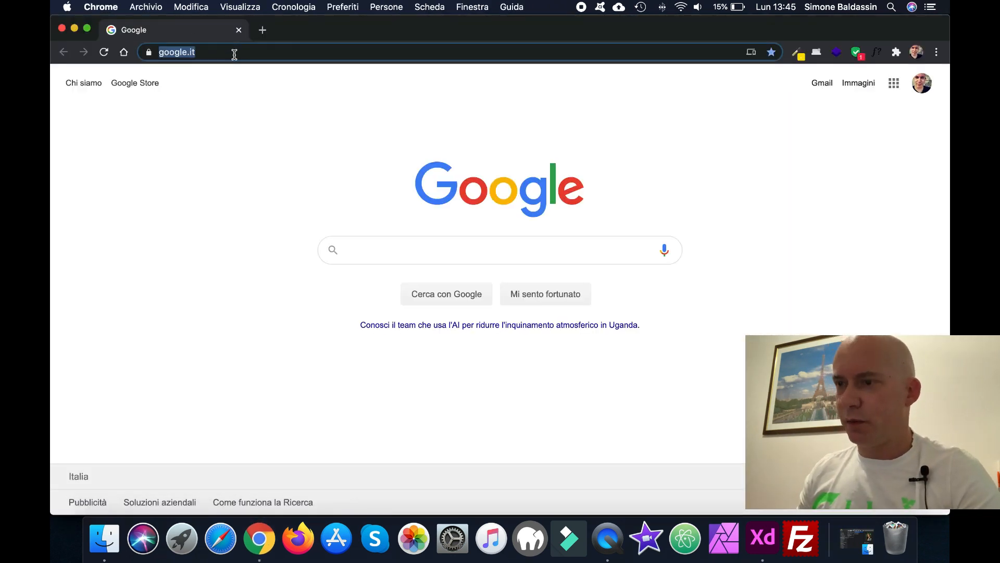
type("lorem")
key("Return")
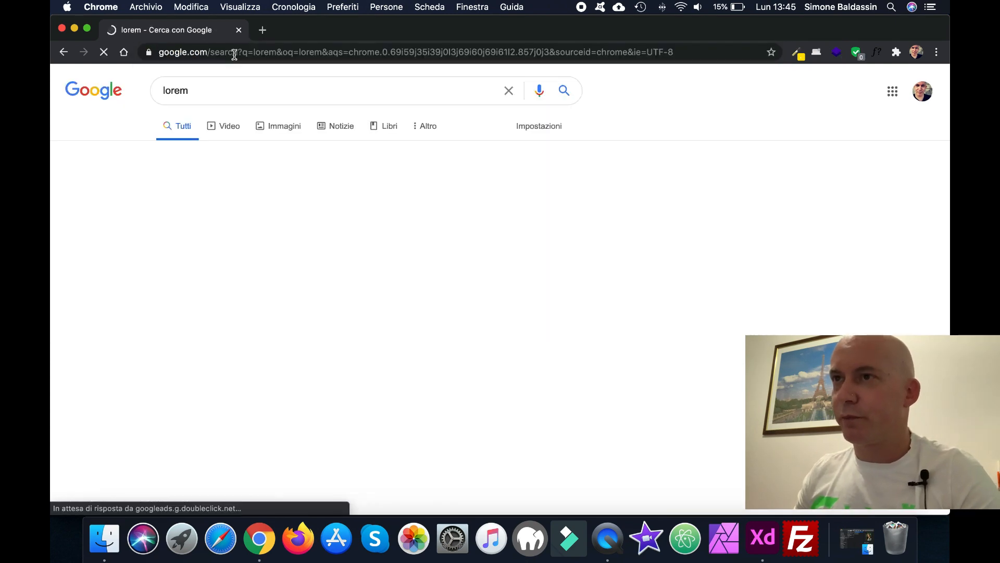
left_click(227, 196)
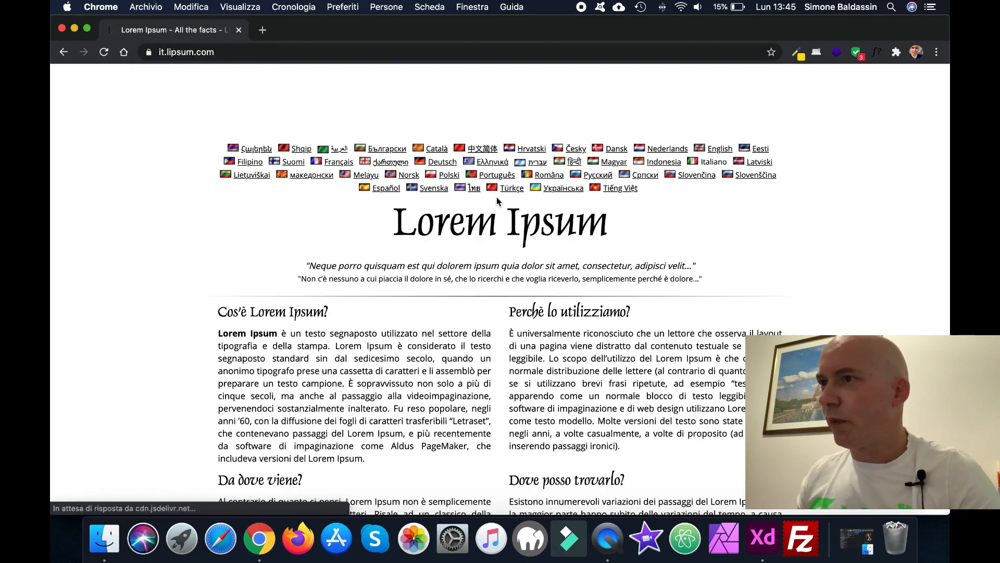
Step: Generate 2 paragraphs of Lorem Ipsum text and select both paragraphs for copying
scroll(493, 234, "down", 10)
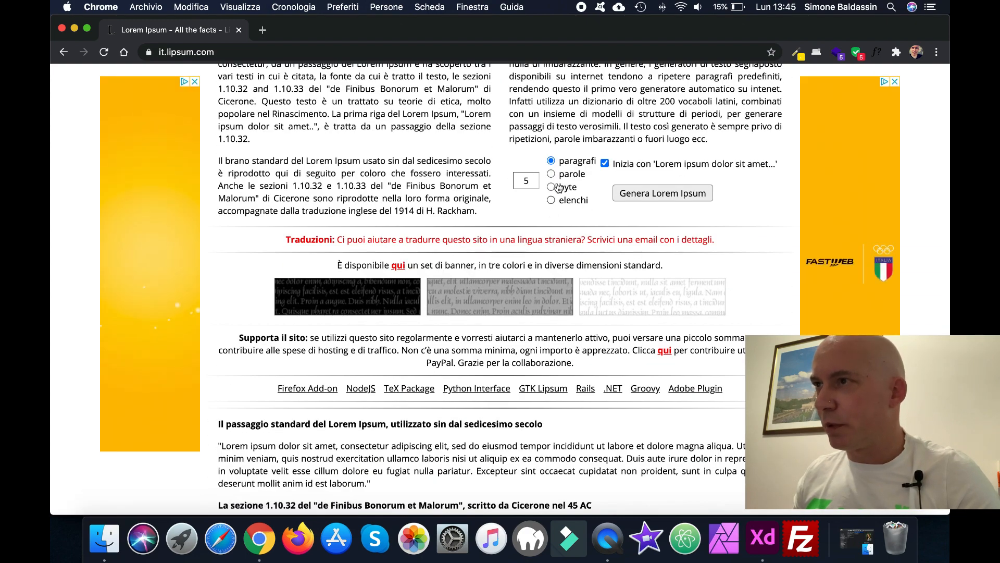
left_click(522, 181)
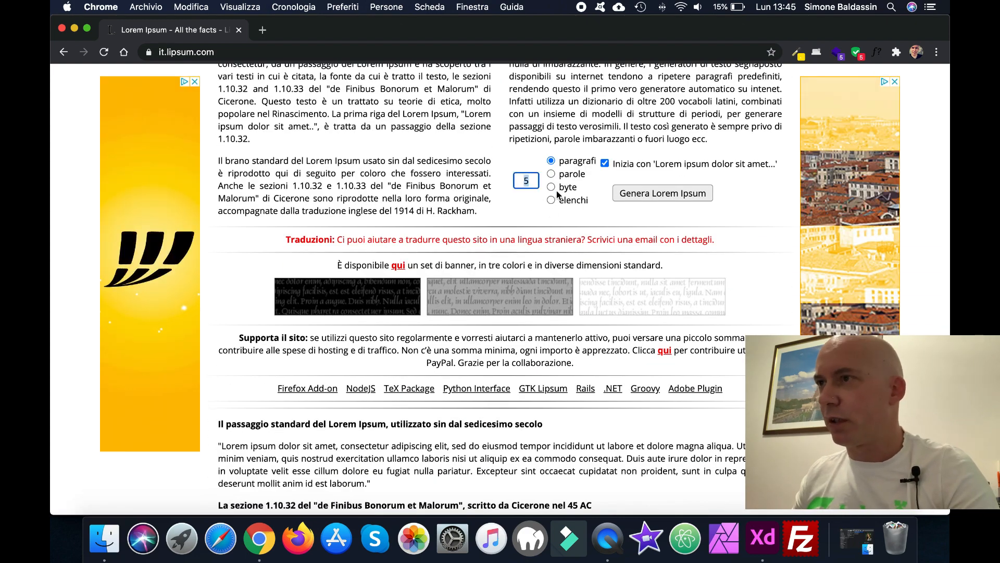
type("2")
key("Return")
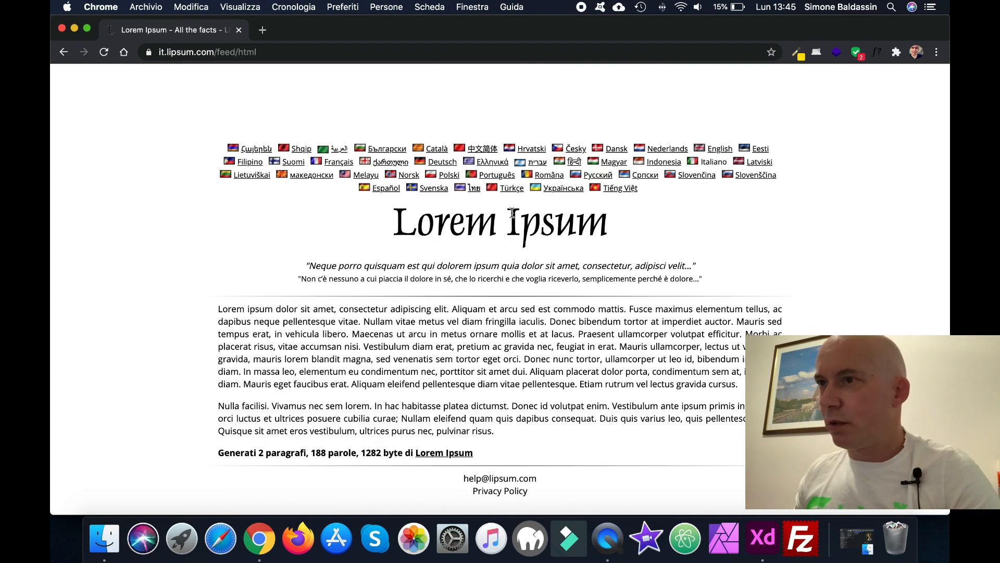
scroll(513, 213, "down", 2)
left_click_drag(495, 374, 208, 249)
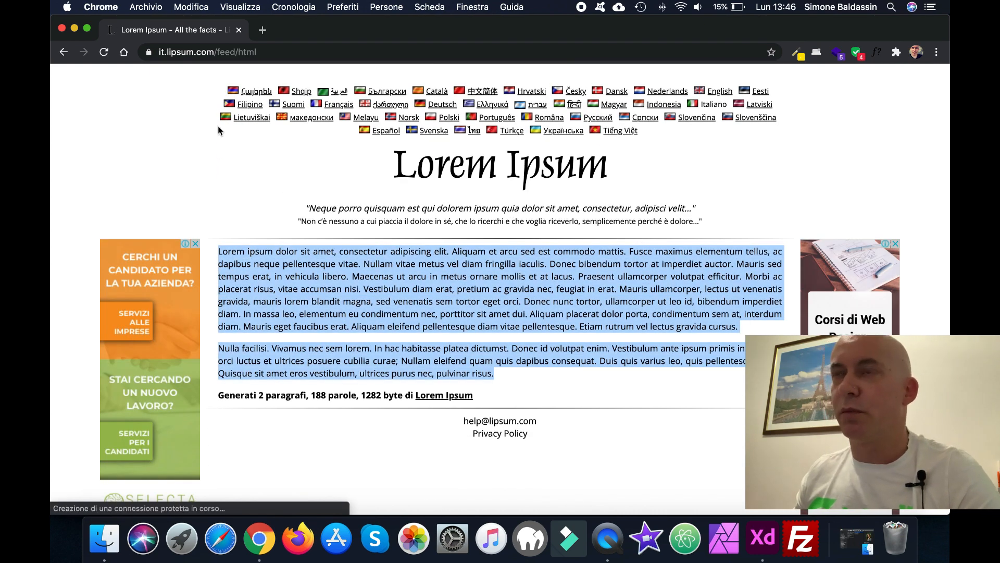
Step: Back in Adobe XD, show the layout grid and paste the paragraphs into a new text area about 474 by 510 below the about-us headline
left_click(761, 542)
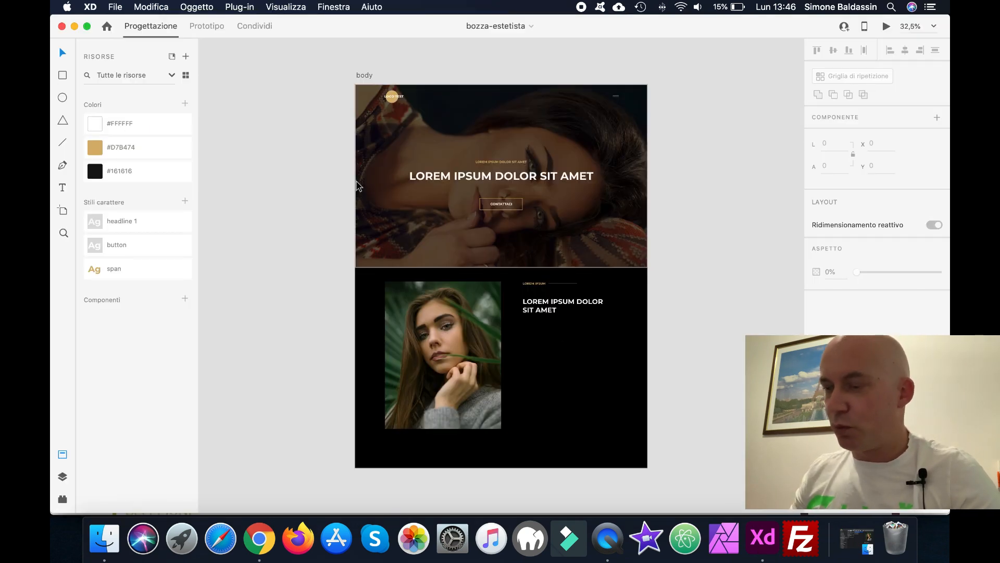
key("shift+super+apostrophe")
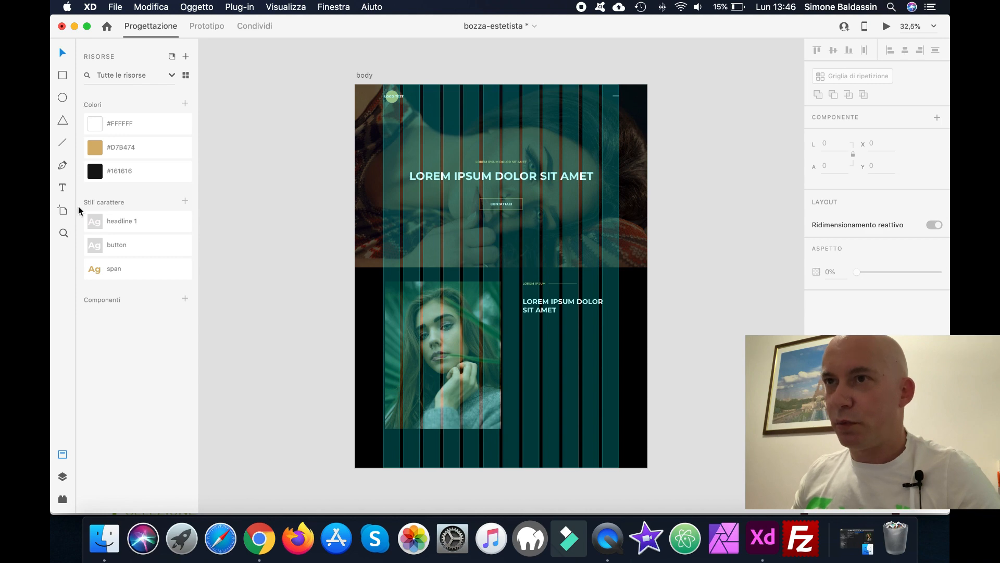
left_click(63, 190)
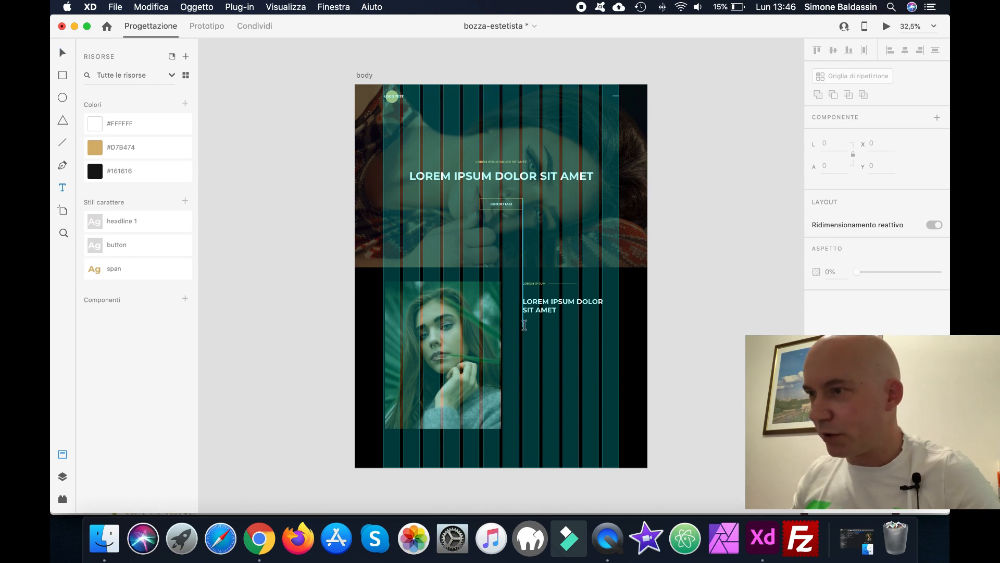
key("super+plus")
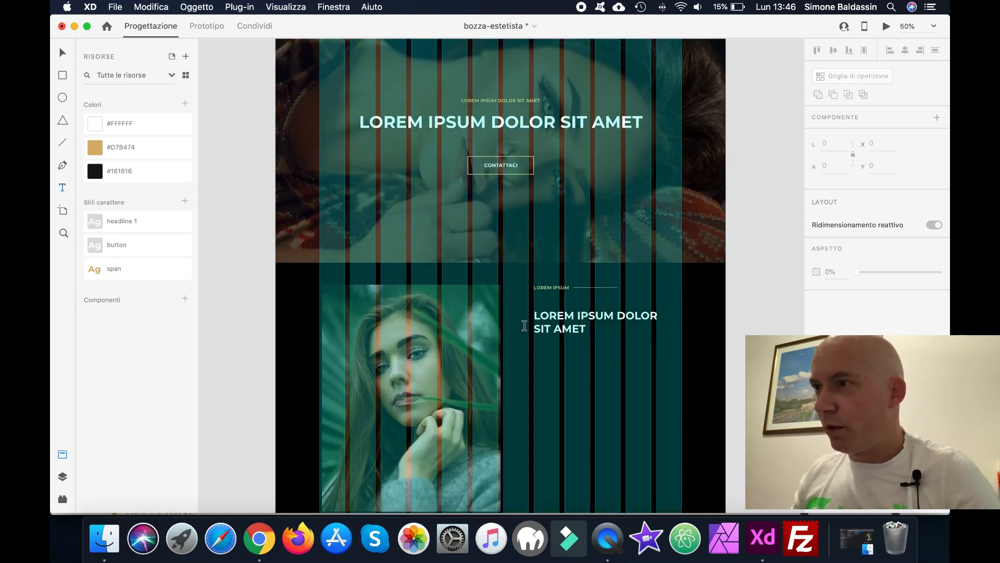
left_click_drag(534, 282, 685, 442)
key("super+v")
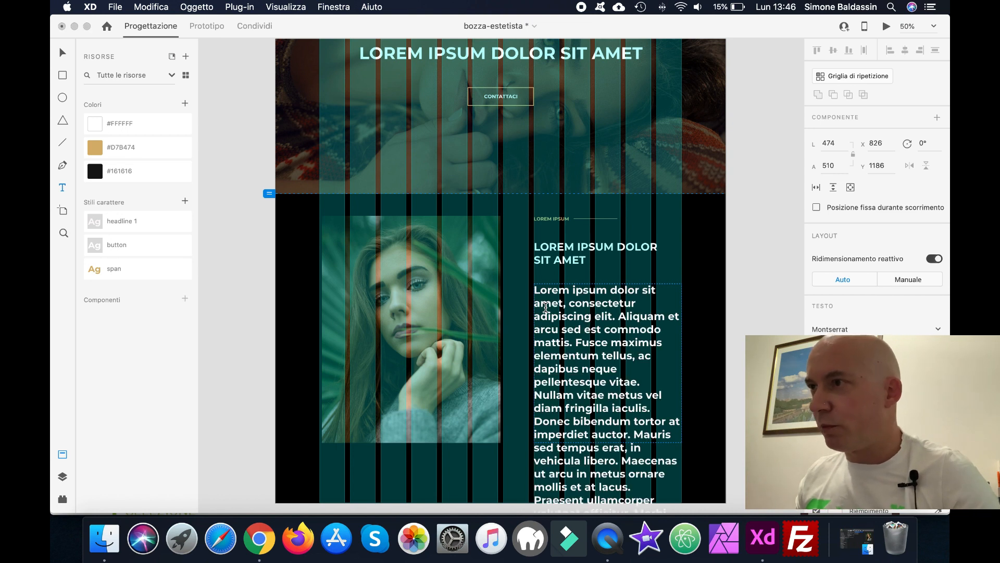
key("Escape")
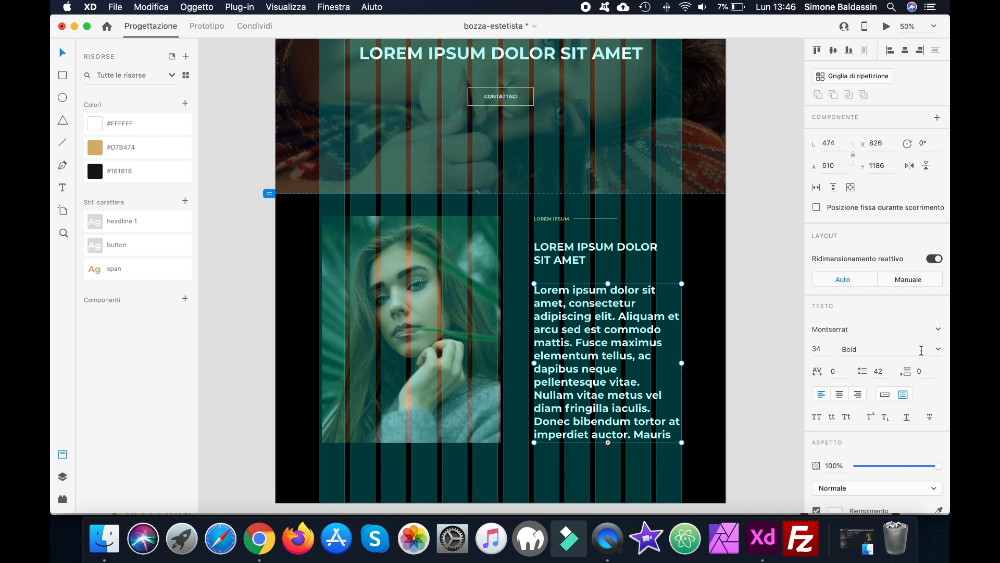
Step: Set the pasted body text to Montserrat Regular and reduce its font size, trying 14 and settling on 16
left_click(938, 351)
left_click(875, 365)
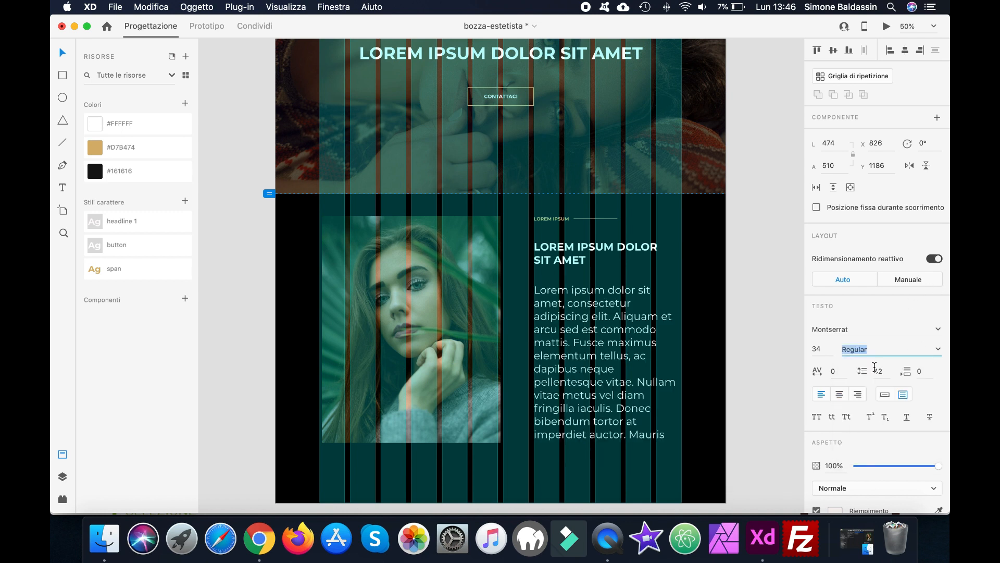
left_click(819, 350)
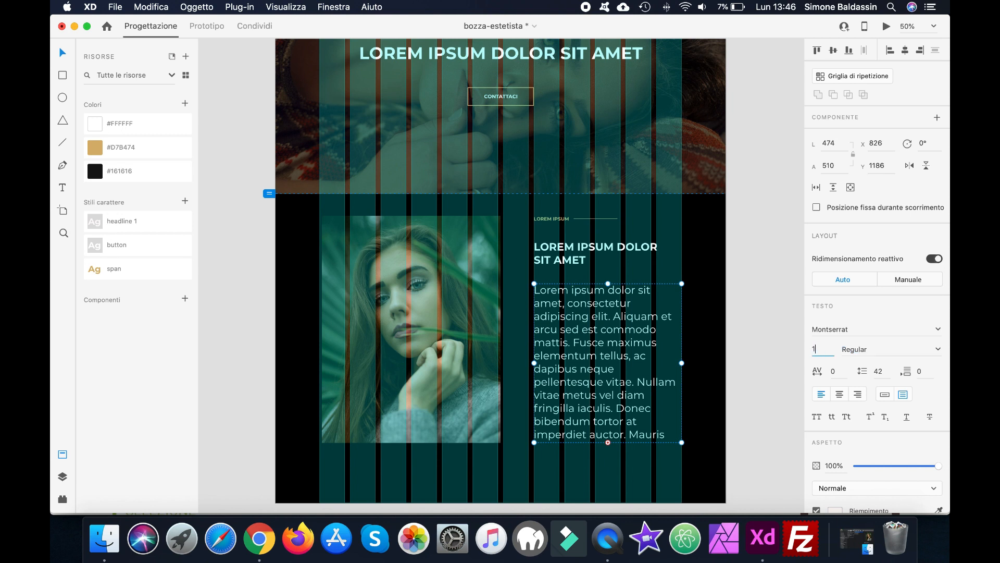
type("14")
key("Return")
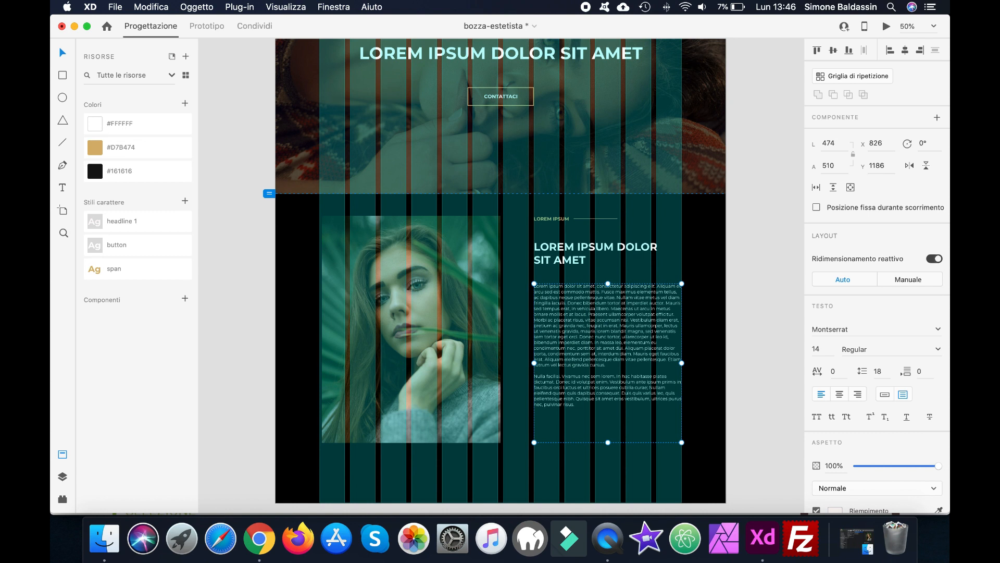
left_click_drag(823, 355, 808, 351)
type("16")
key("Return")
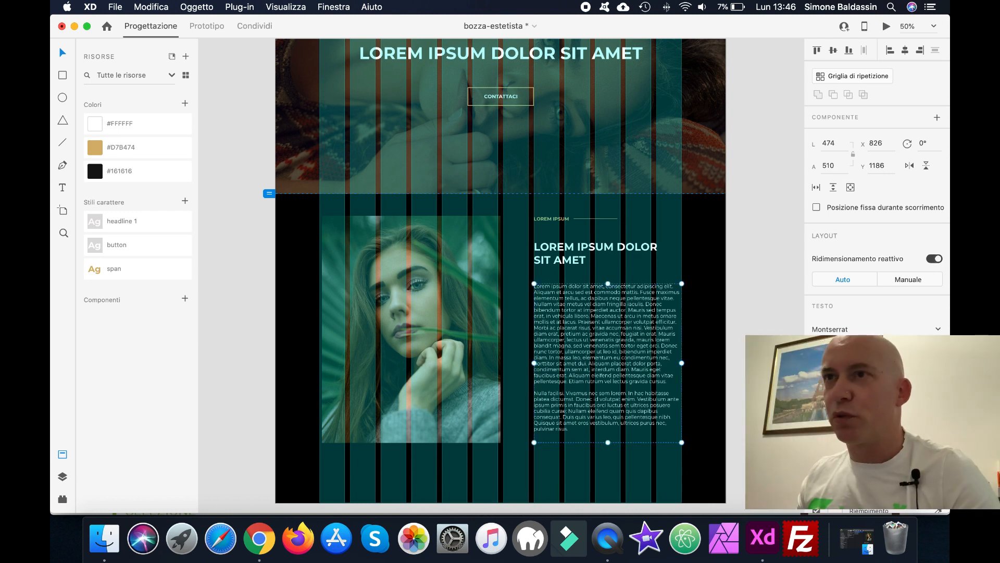
Step: Shorten the body text's first paragraph by deleting everything after "vitae accumsan", and finish editing the text
left_click(63, 189)
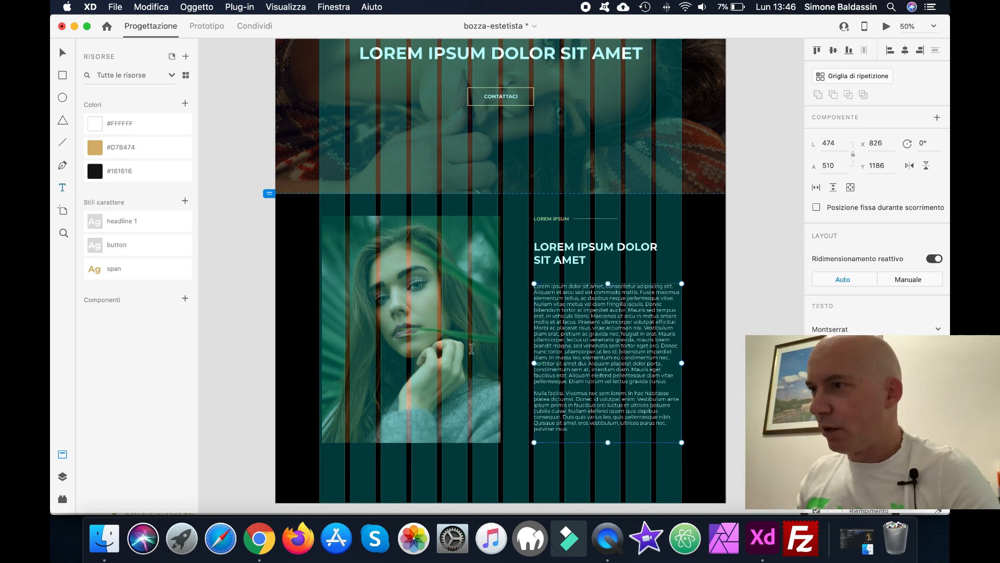
left_click(570, 428)
left_click_drag(570, 429, 551, 428)
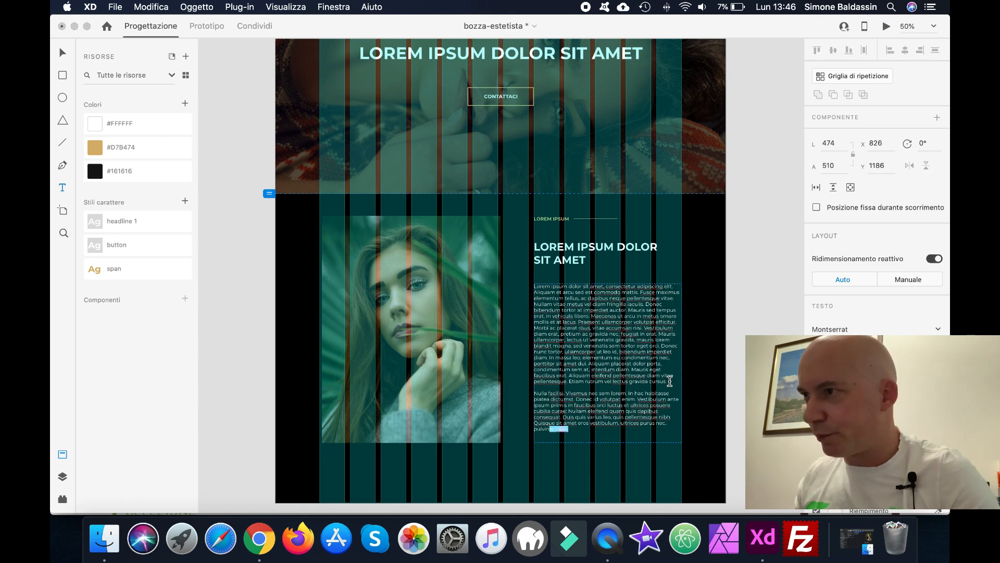
left_click_drag(668, 381, 645, 327)
key("BackSpace")
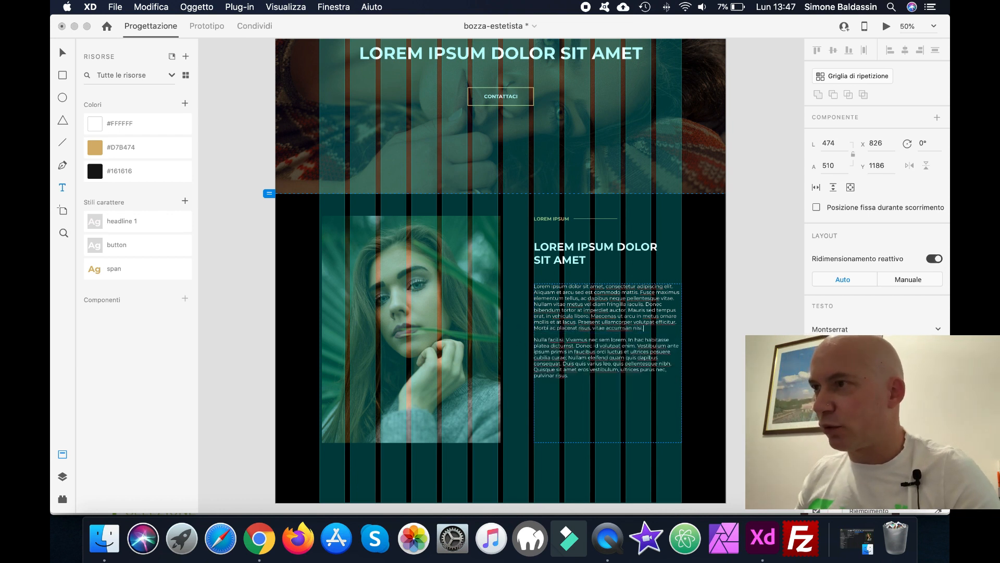
left_click(61, 53)
key("Escape")
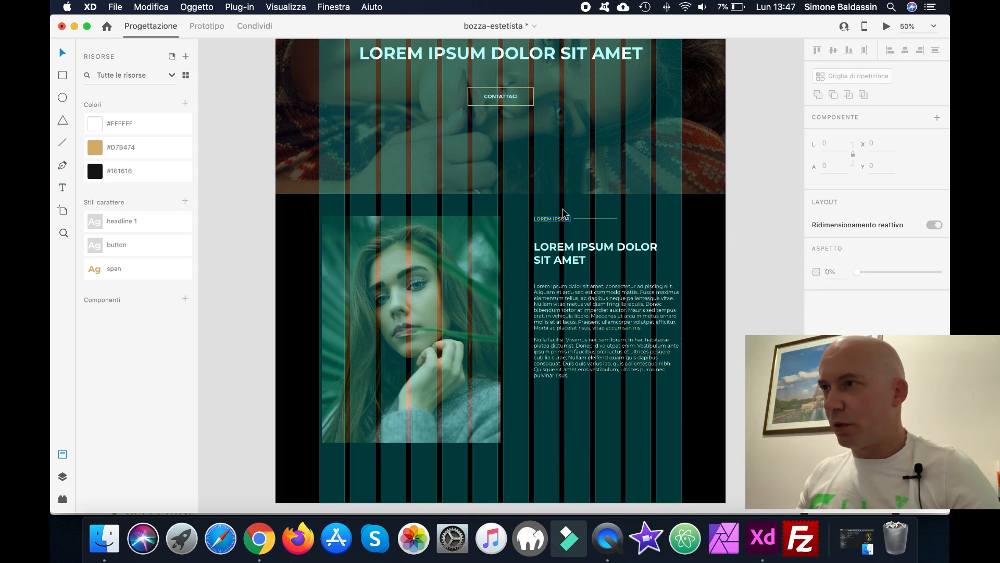
Step: Move the LOREM IPSUM label with its line, the about-us headline and the body text down together to about Y 1063, and deselect them
left_click(594, 220)
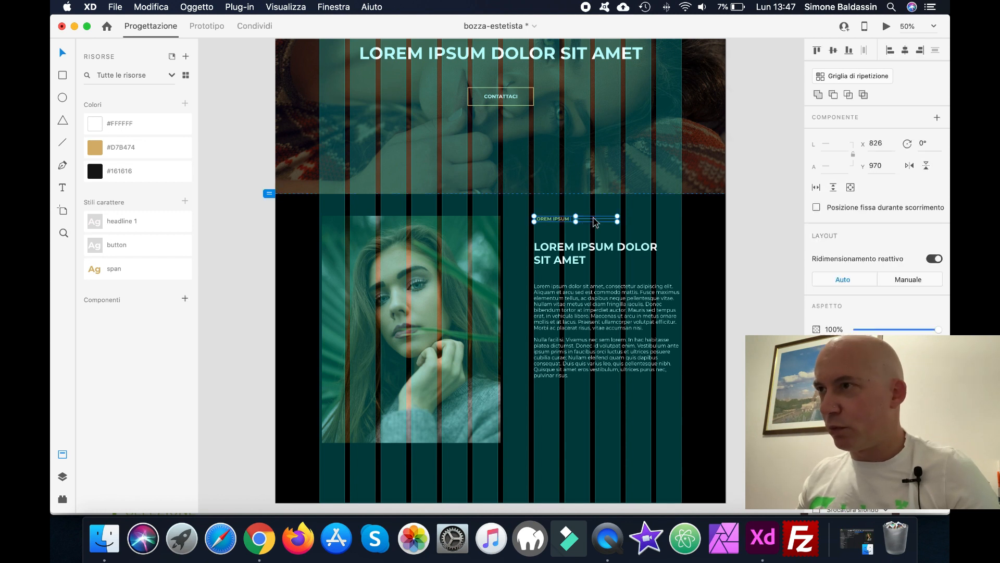
left_click(591, 250, "shift")
left_click(589, 323, "shift")
left_click_drag(585, 310, 587, 336)
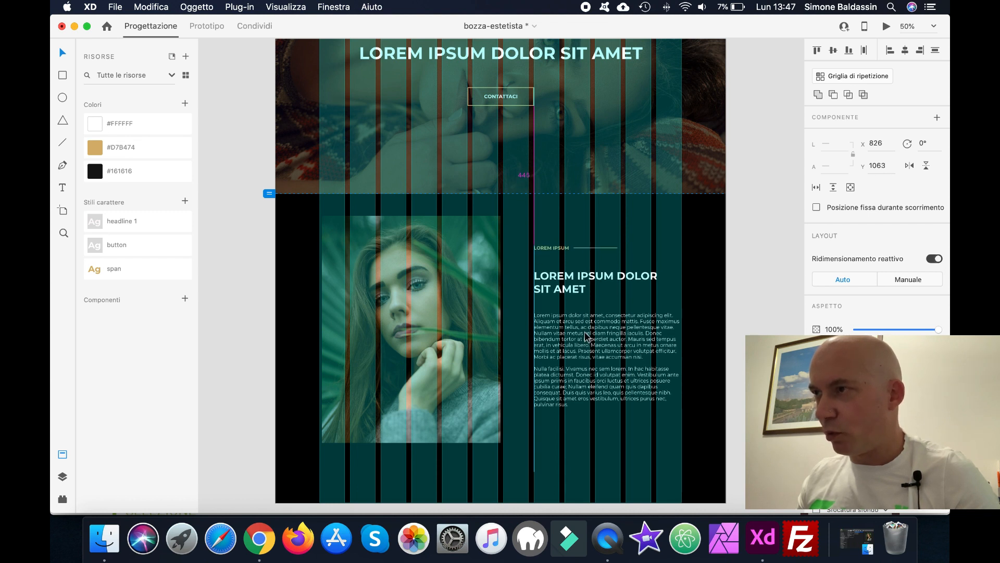
left_click(780, 320)
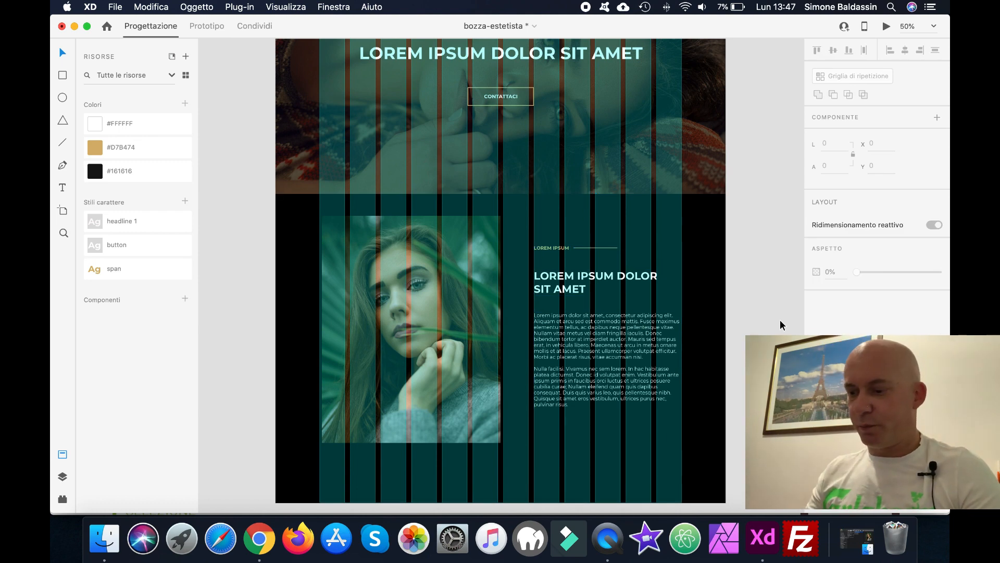
Step: Hide the layout grid, save the document and look over the hero and about-us sections
key("super+shift+apostrophe")
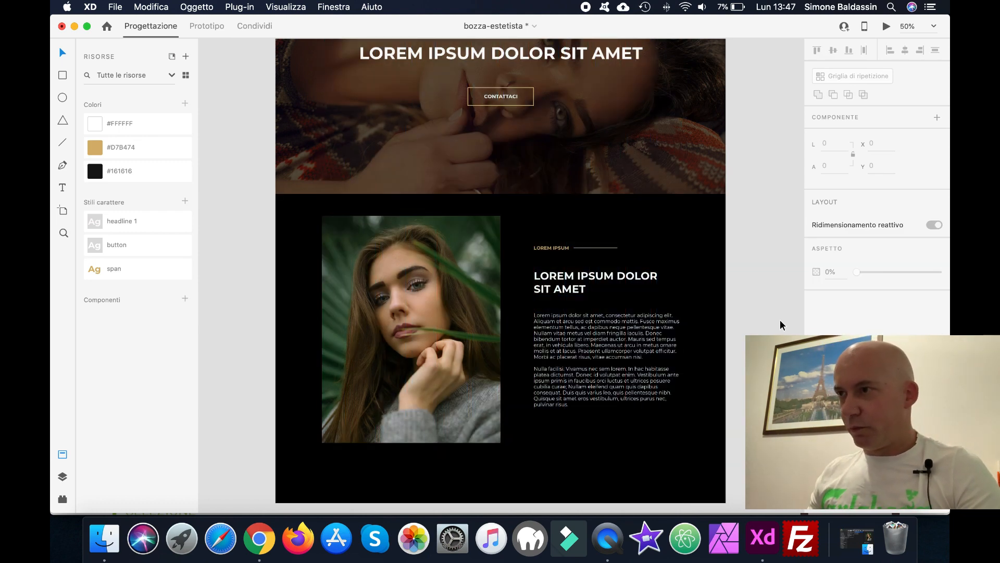
key("super+s")
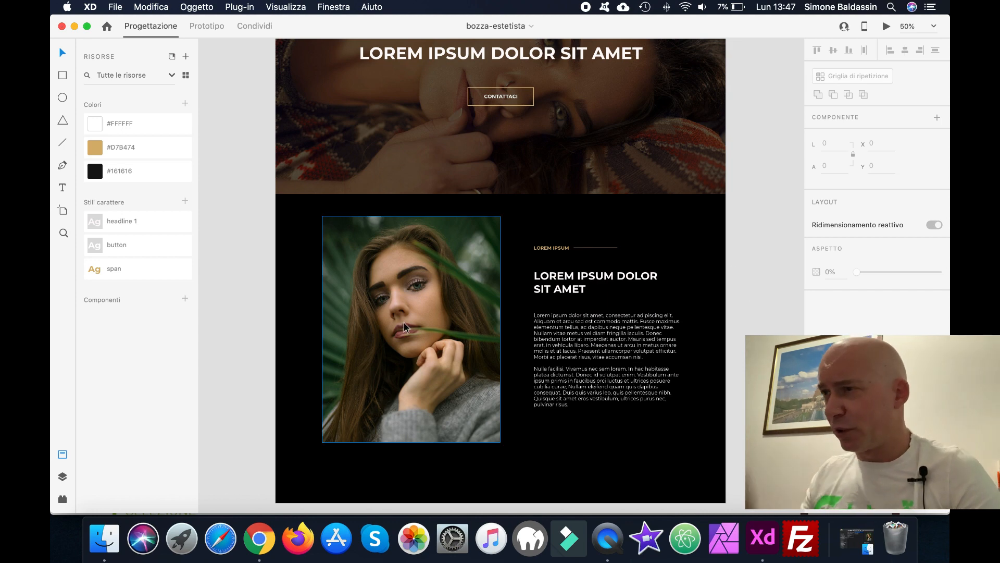
scroll(405, 322, "up", 5)
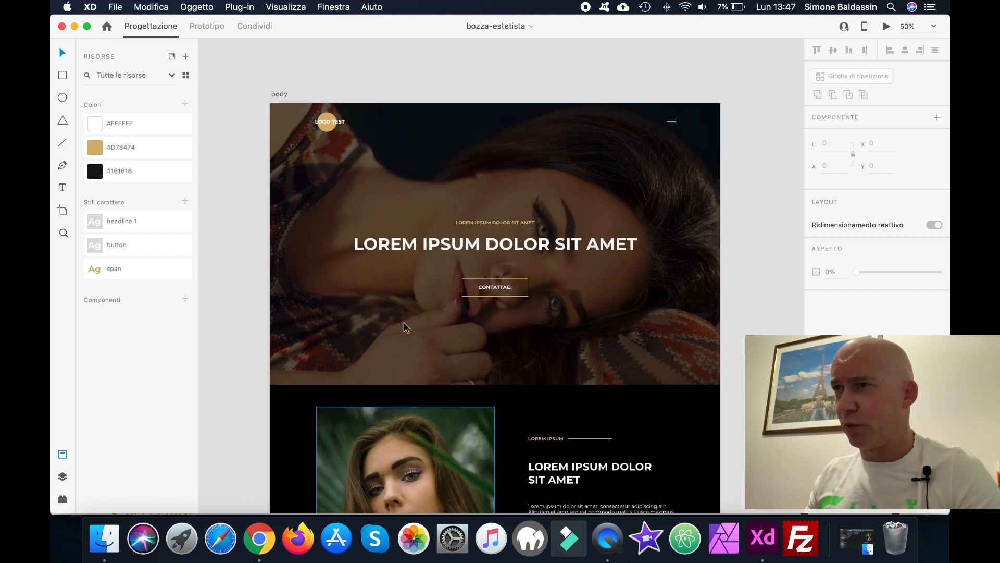
scroll(405, 327, "down", 3)
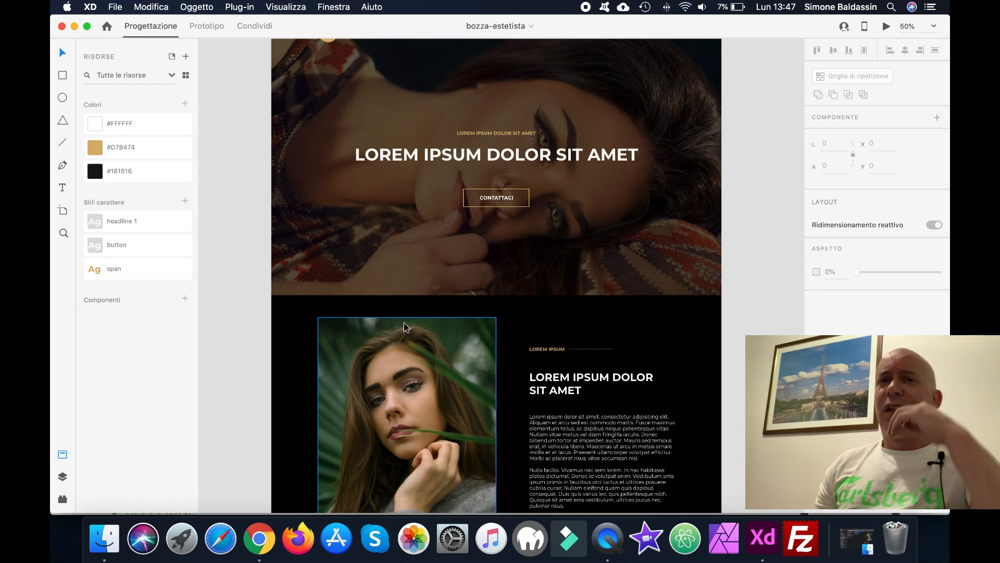